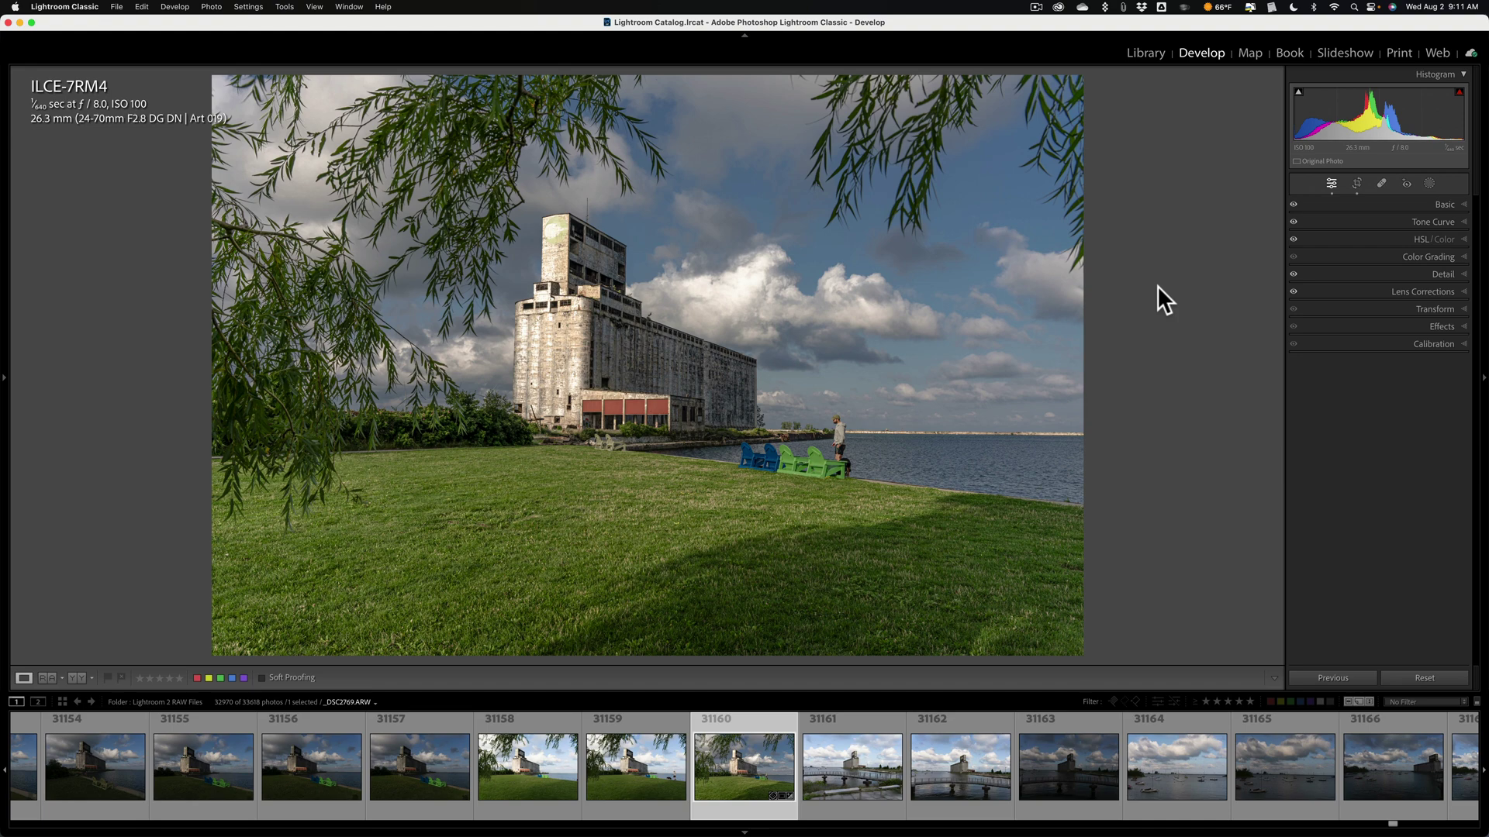
Switch to the Library grid view and show the Library Filter bar with its Text filter options
key("g")
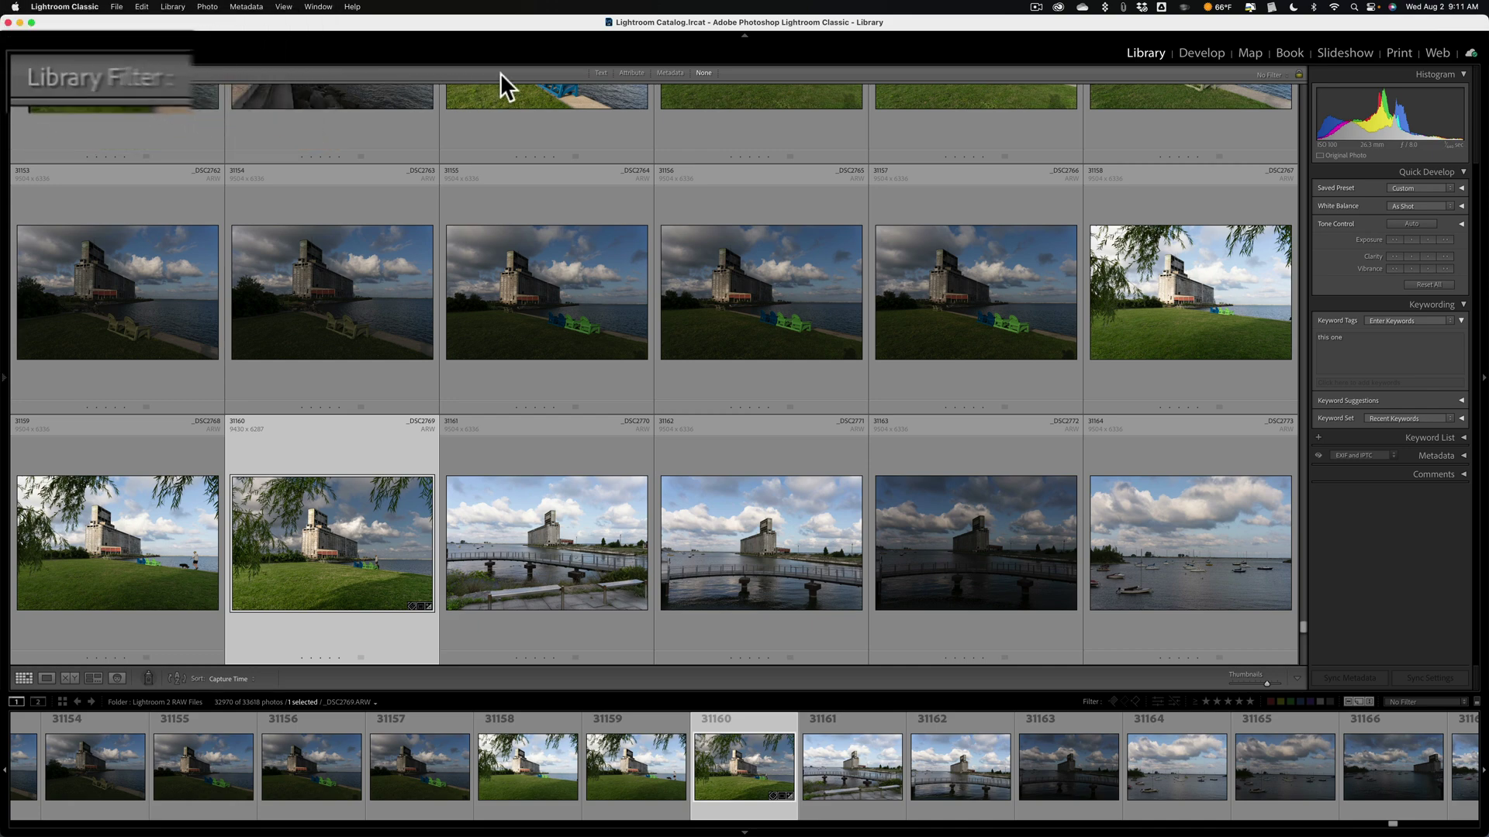
key("backslash")
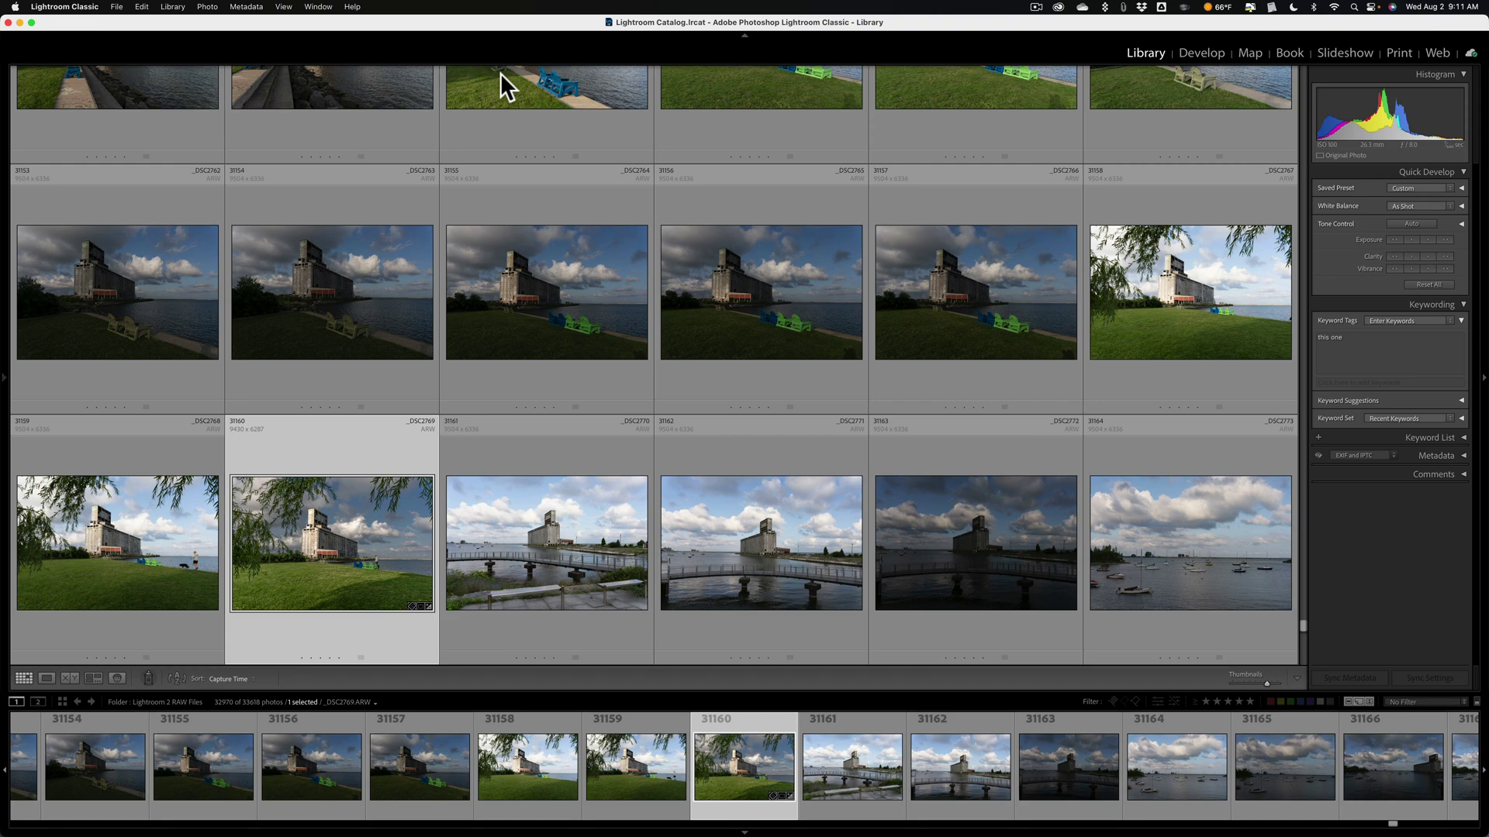
key("backslash")
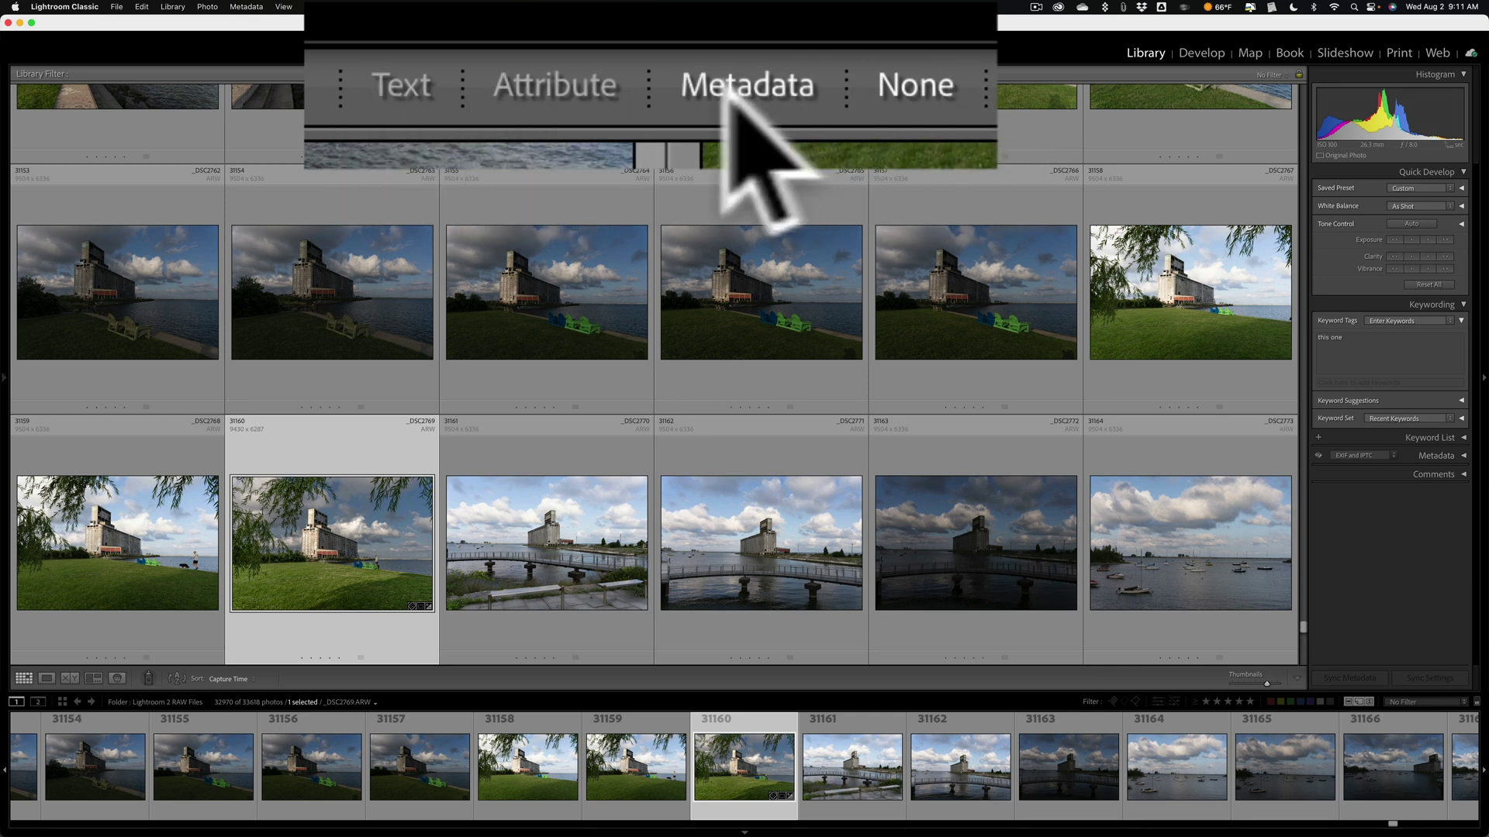
left_click(601, 72)
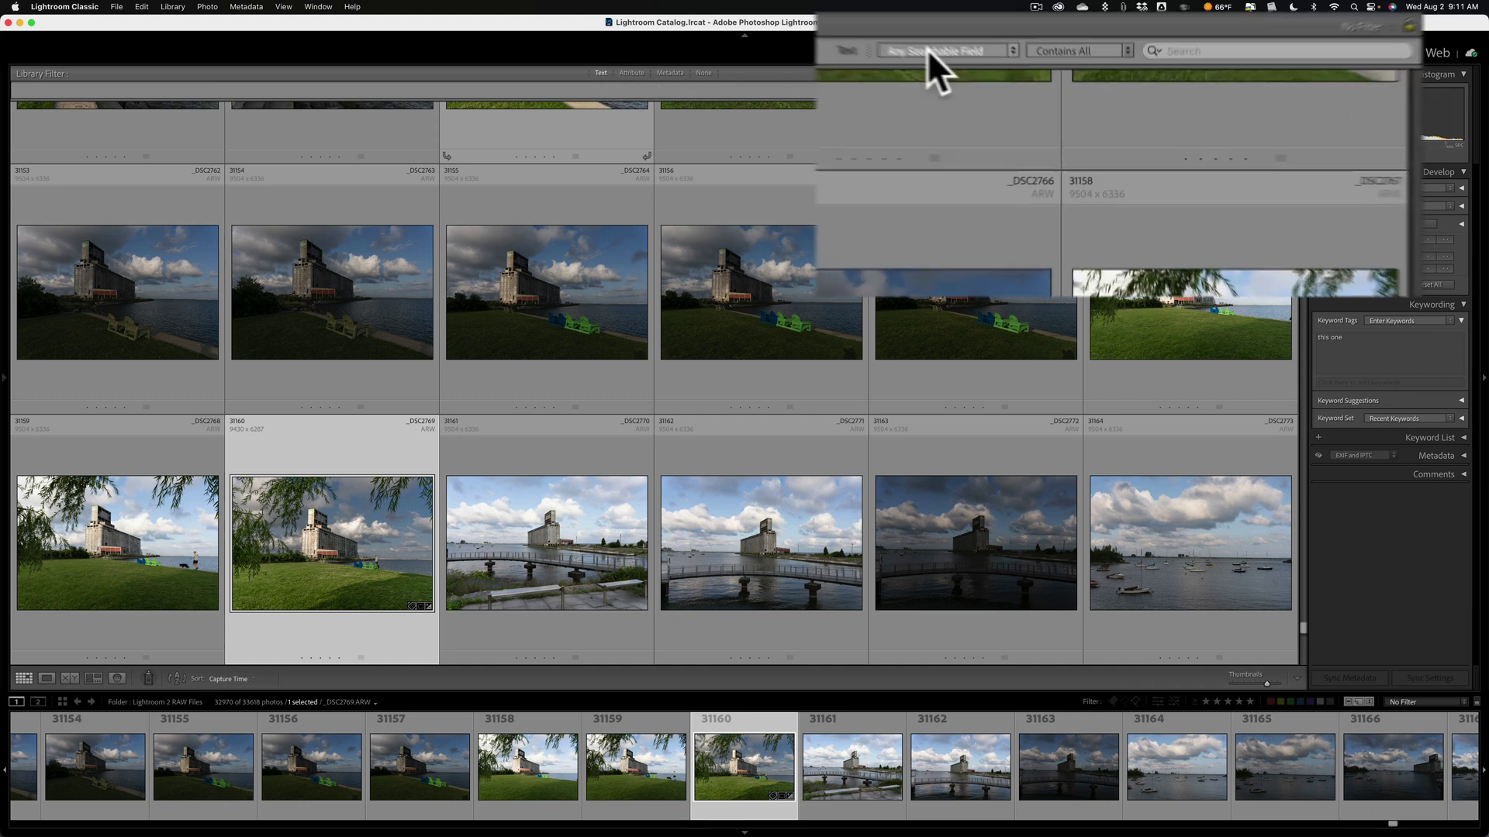
Filter the photos for the text "noise" in Any Searchable Field using the Contains All rule
left_click(979, 49)
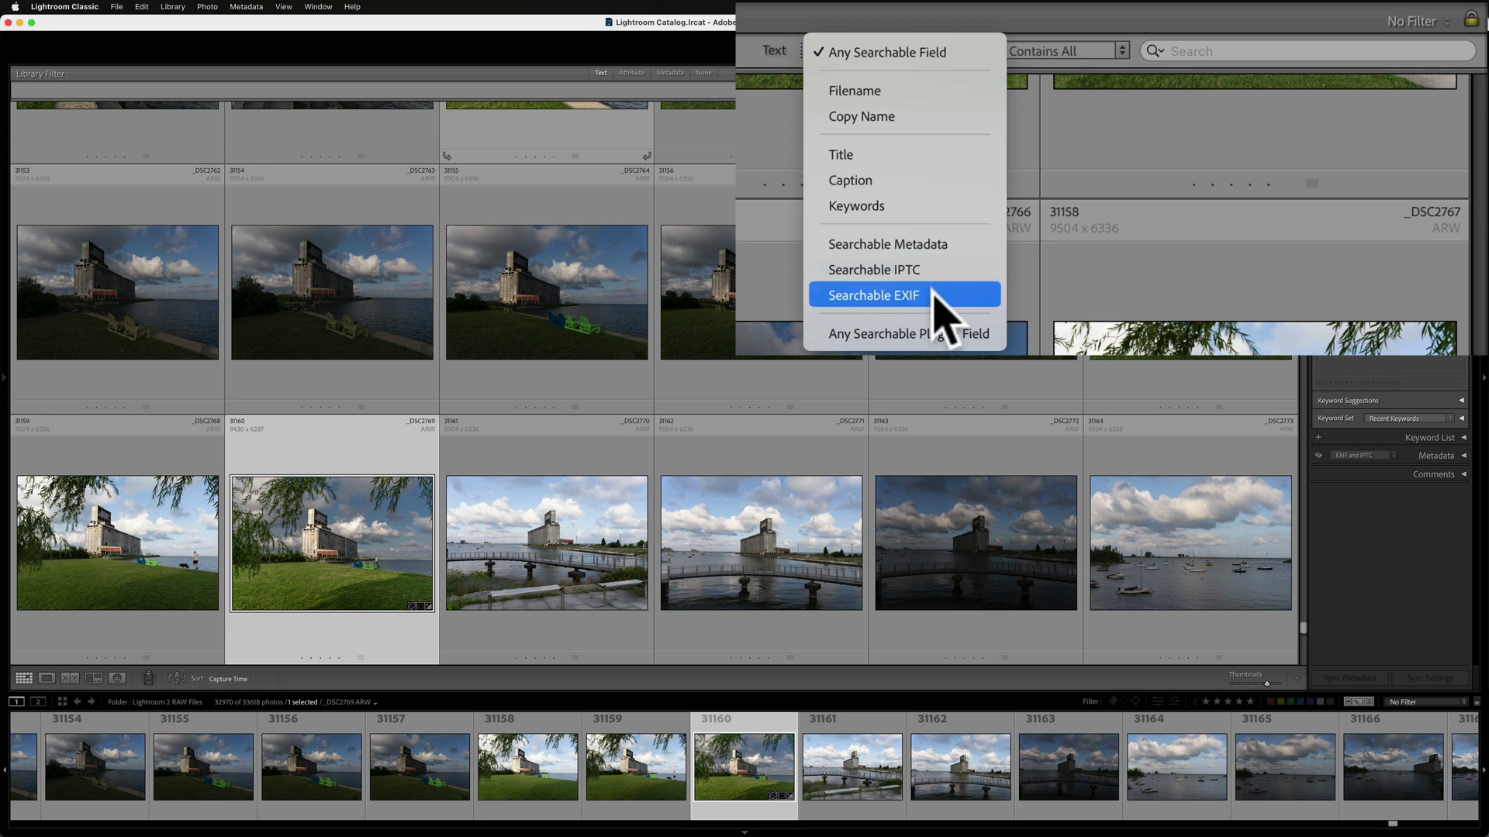
left_click(893, 51)
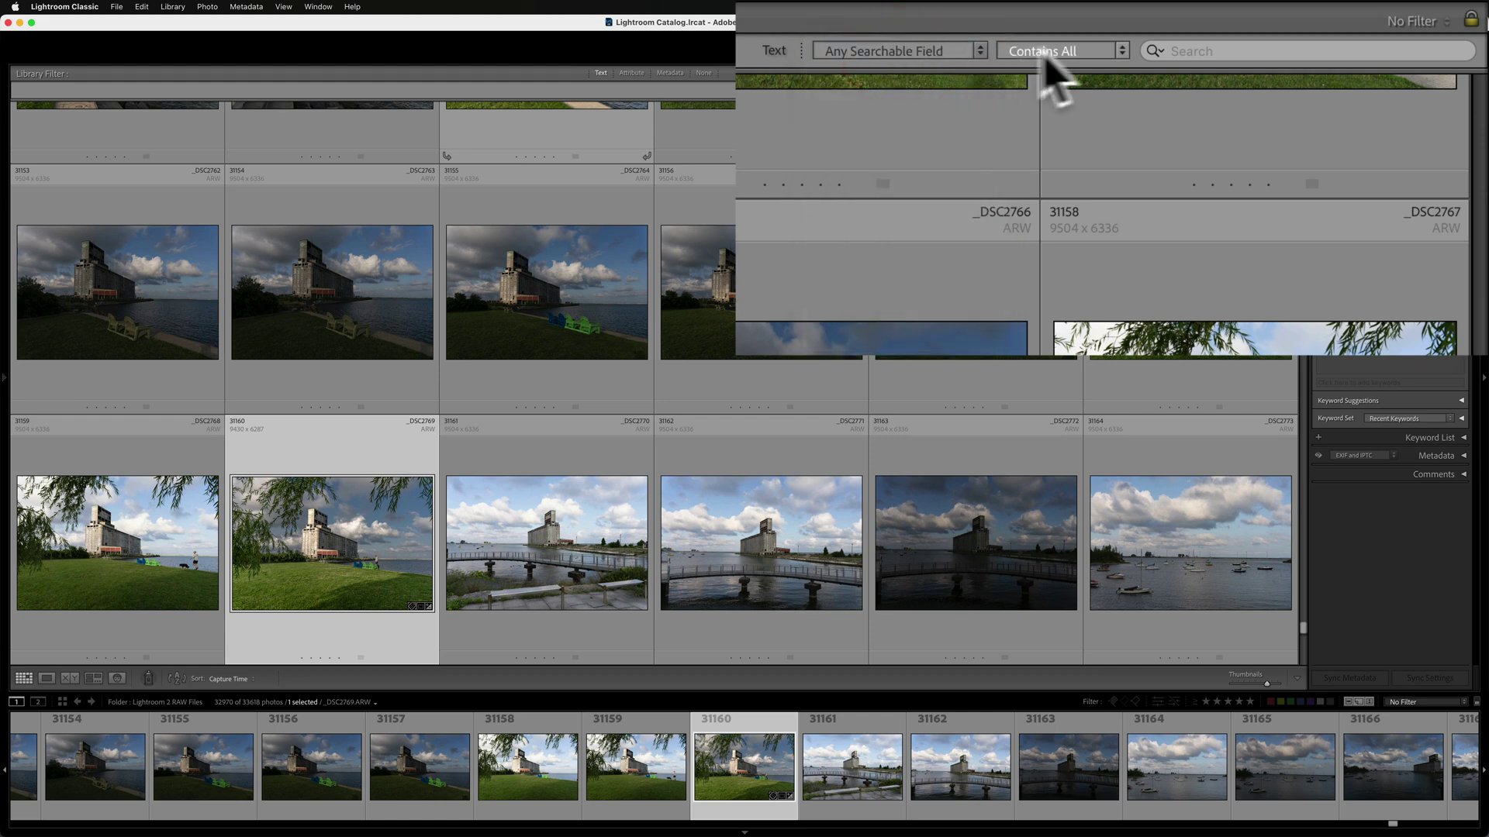
left_click(1121, 53)
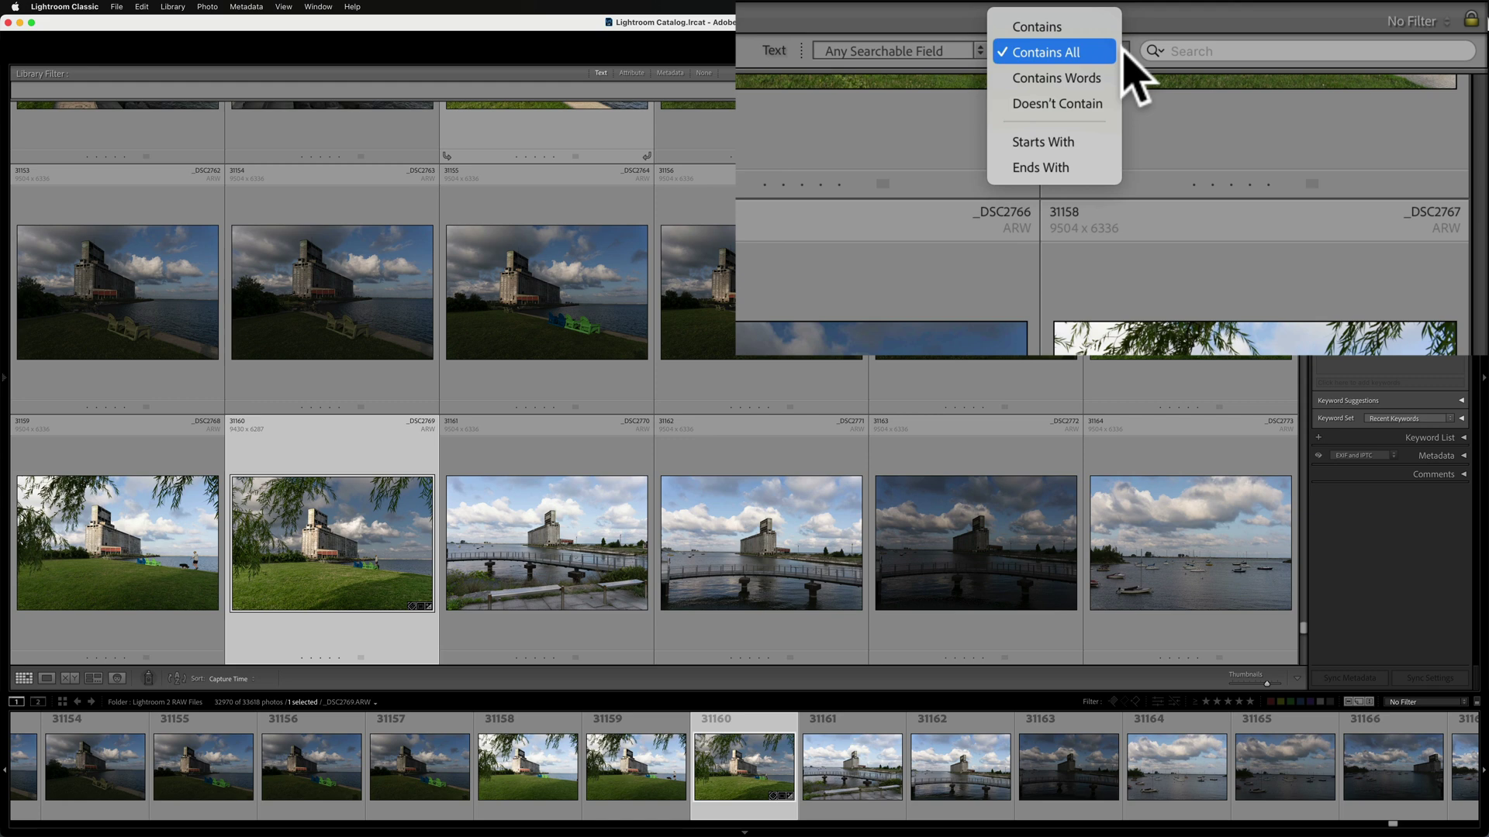
left_click(1090, 50)
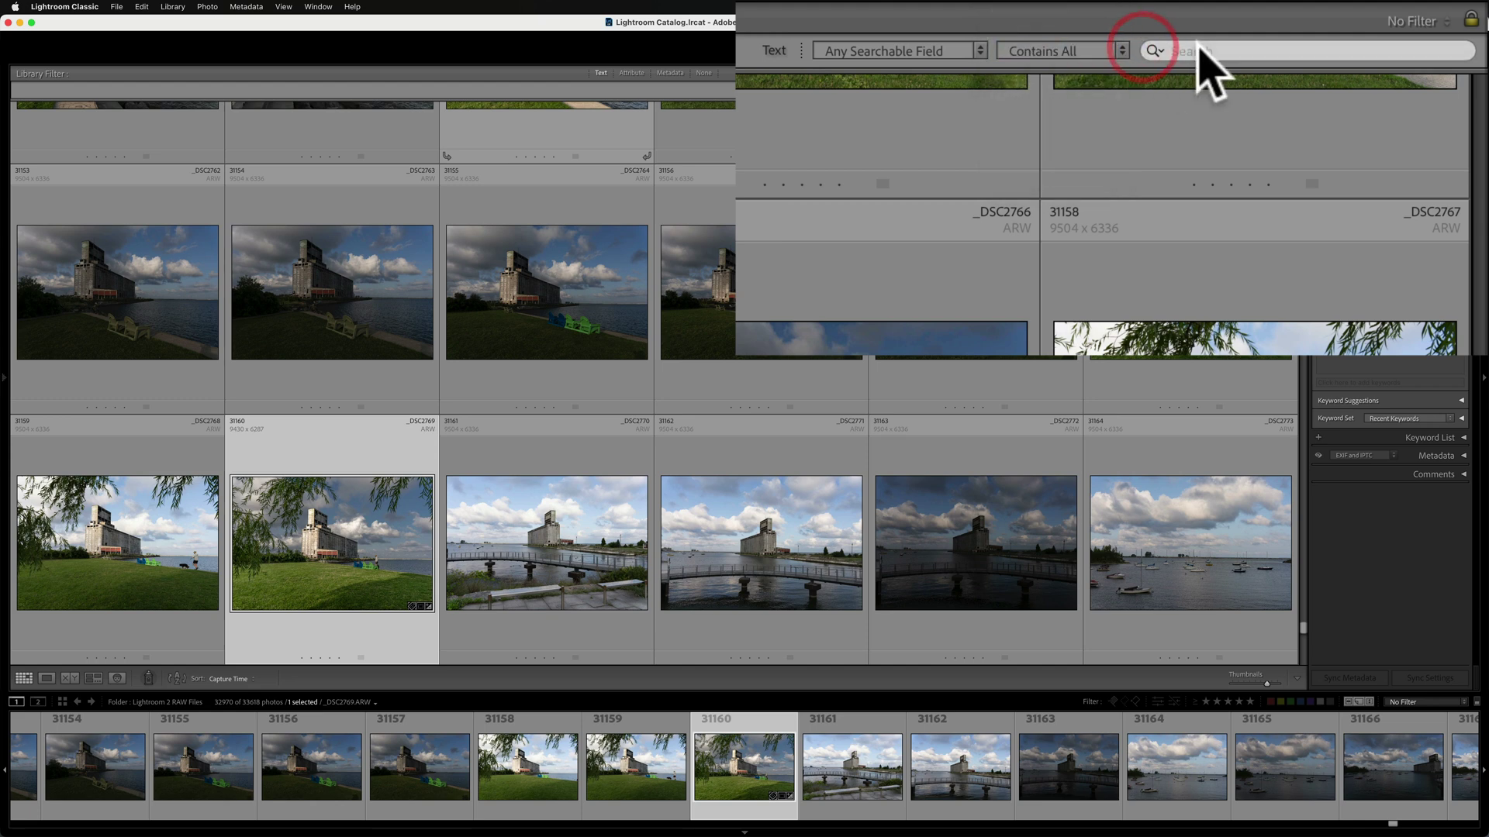
left_click(1198, 51)
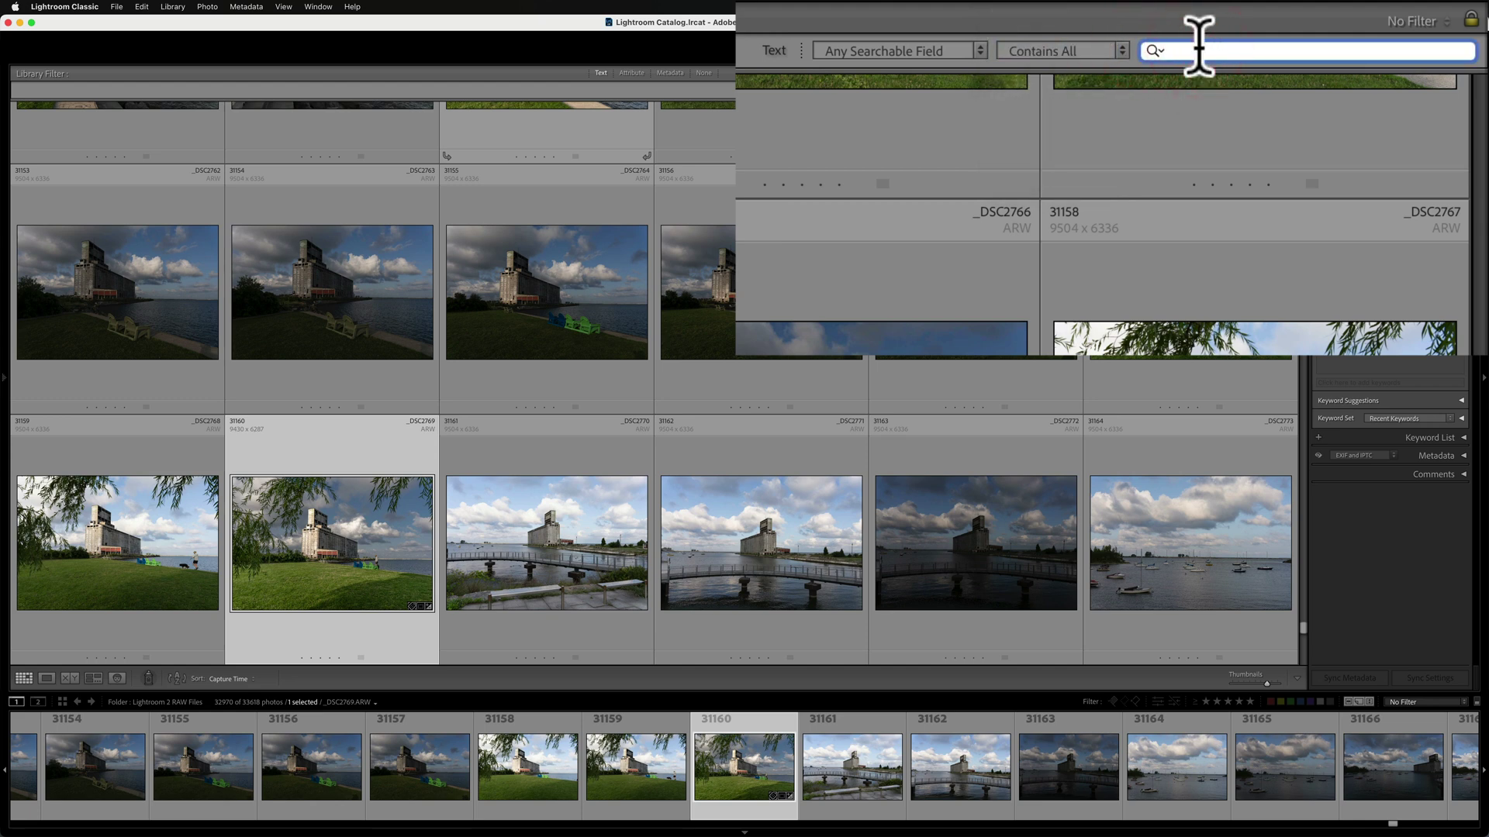
type("noise")
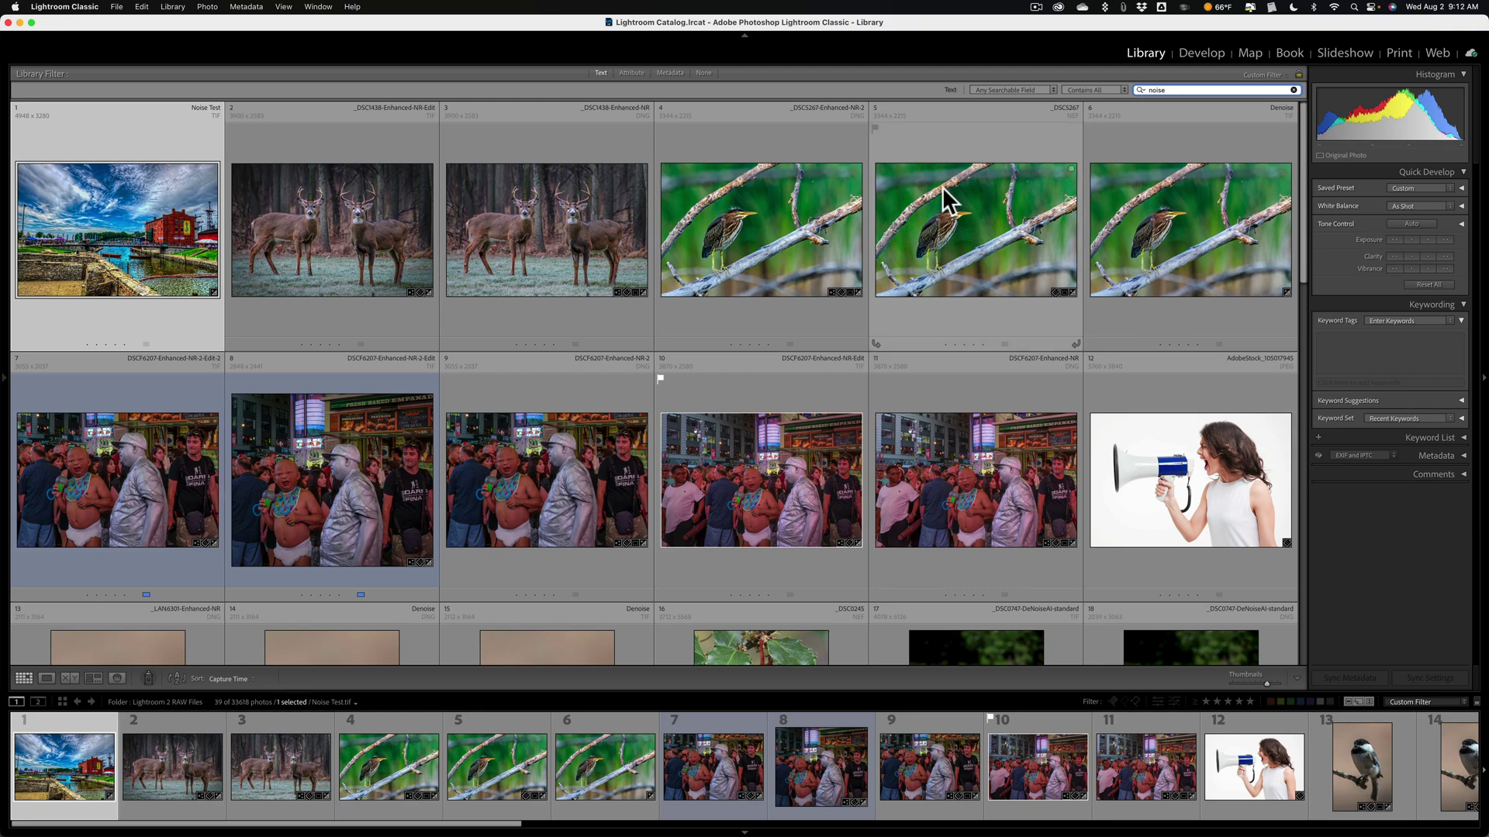
Select the _DSC0747-DeNoiseAI-standard heron photo among the filtered results and clear the text search
scroll(942, 188, "down", 5)
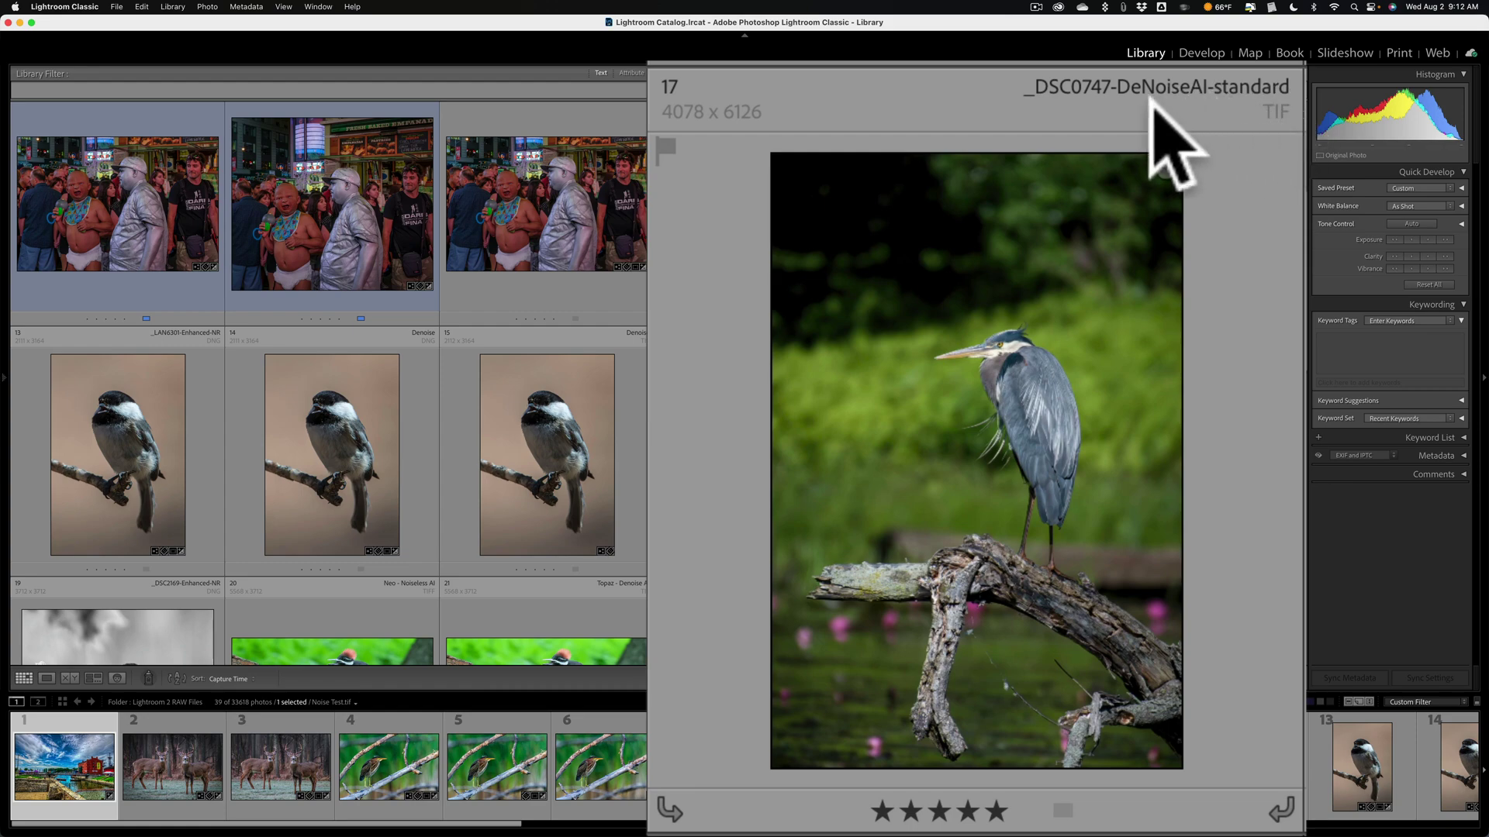
left_click(1078, 221)
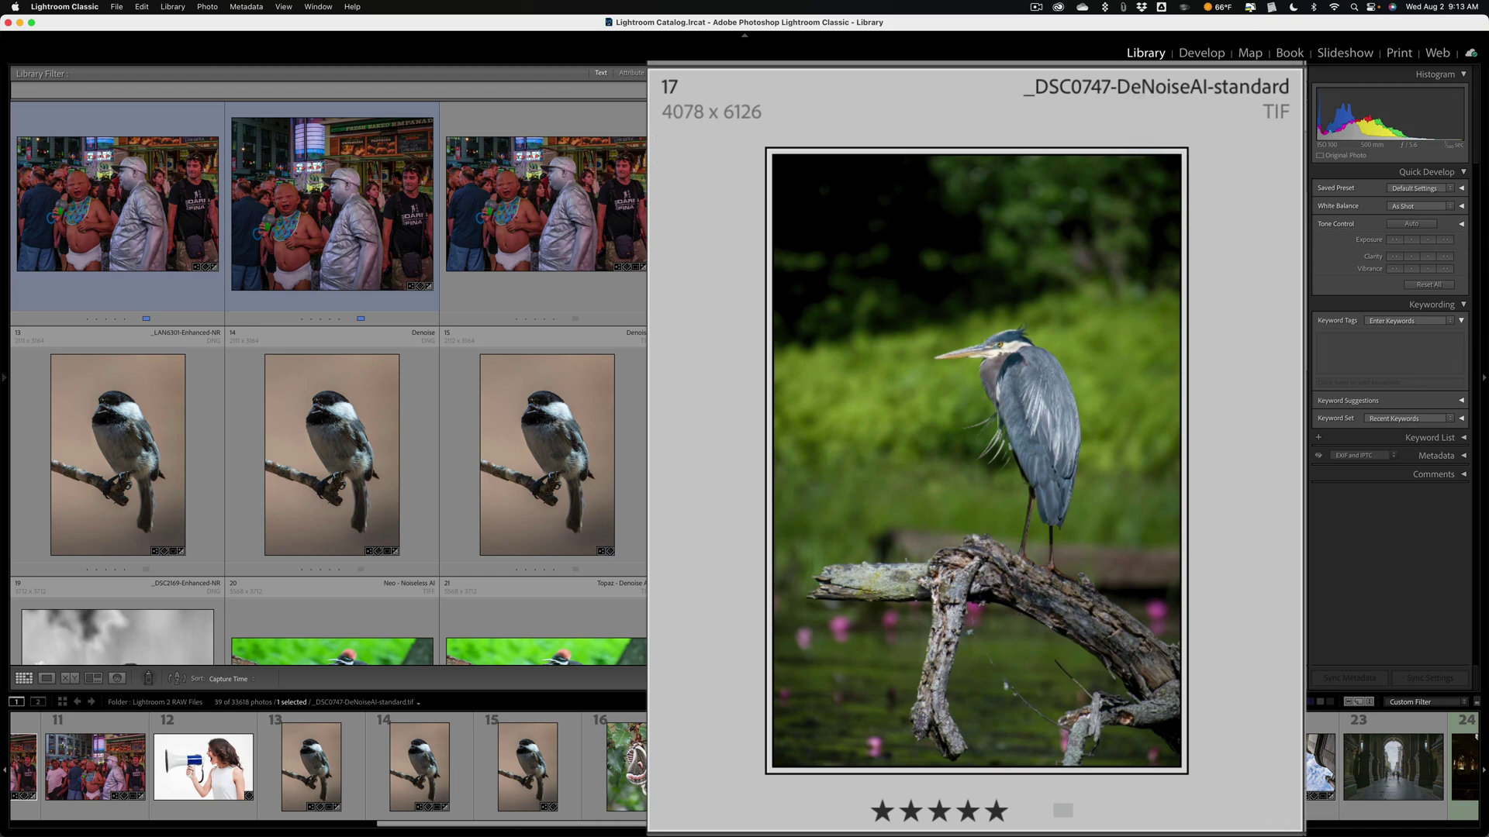
scroll(814, 266, "up", 5)
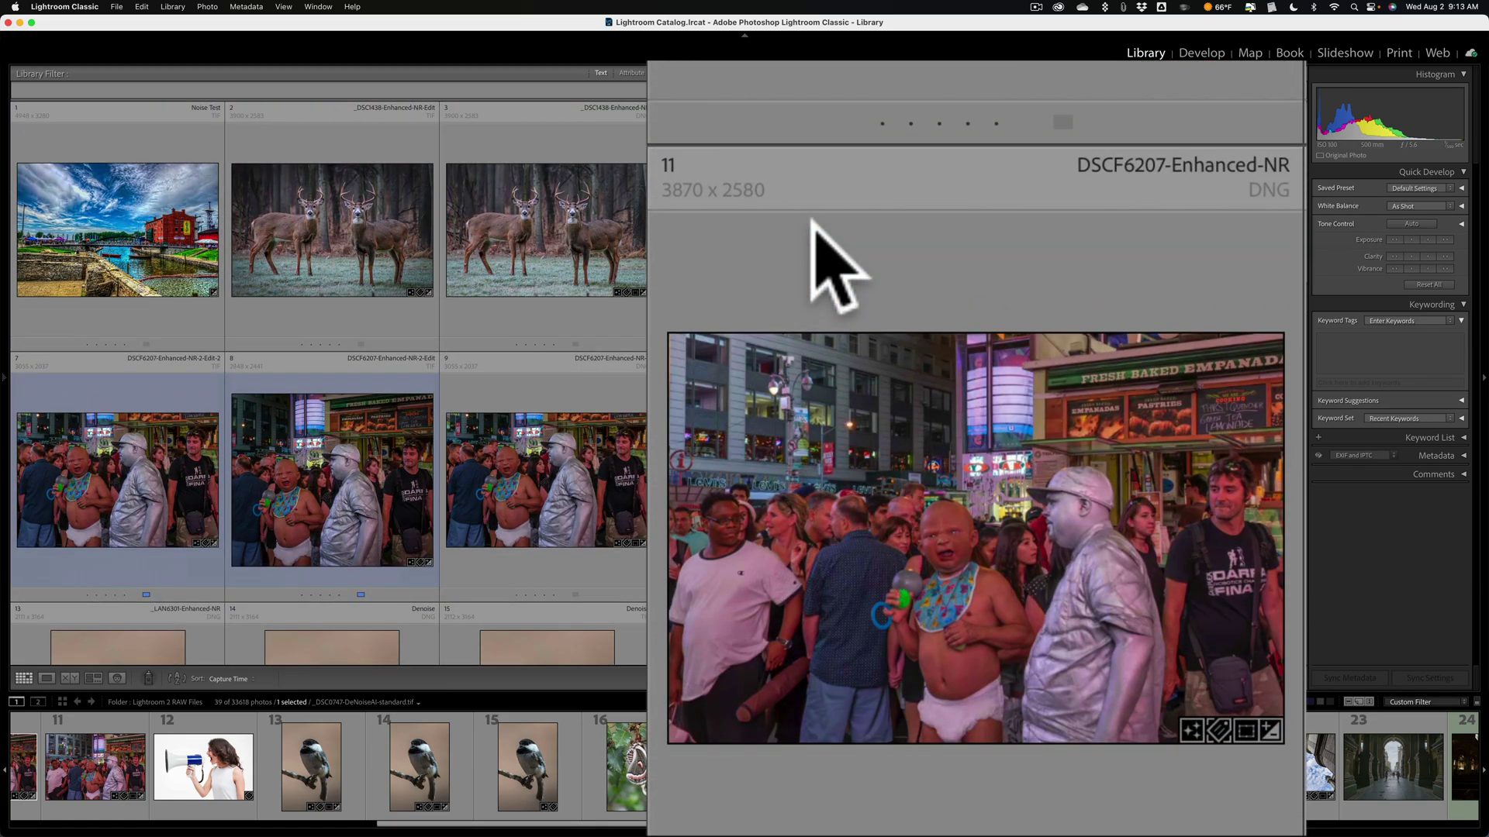
mouse_move(811, 220)
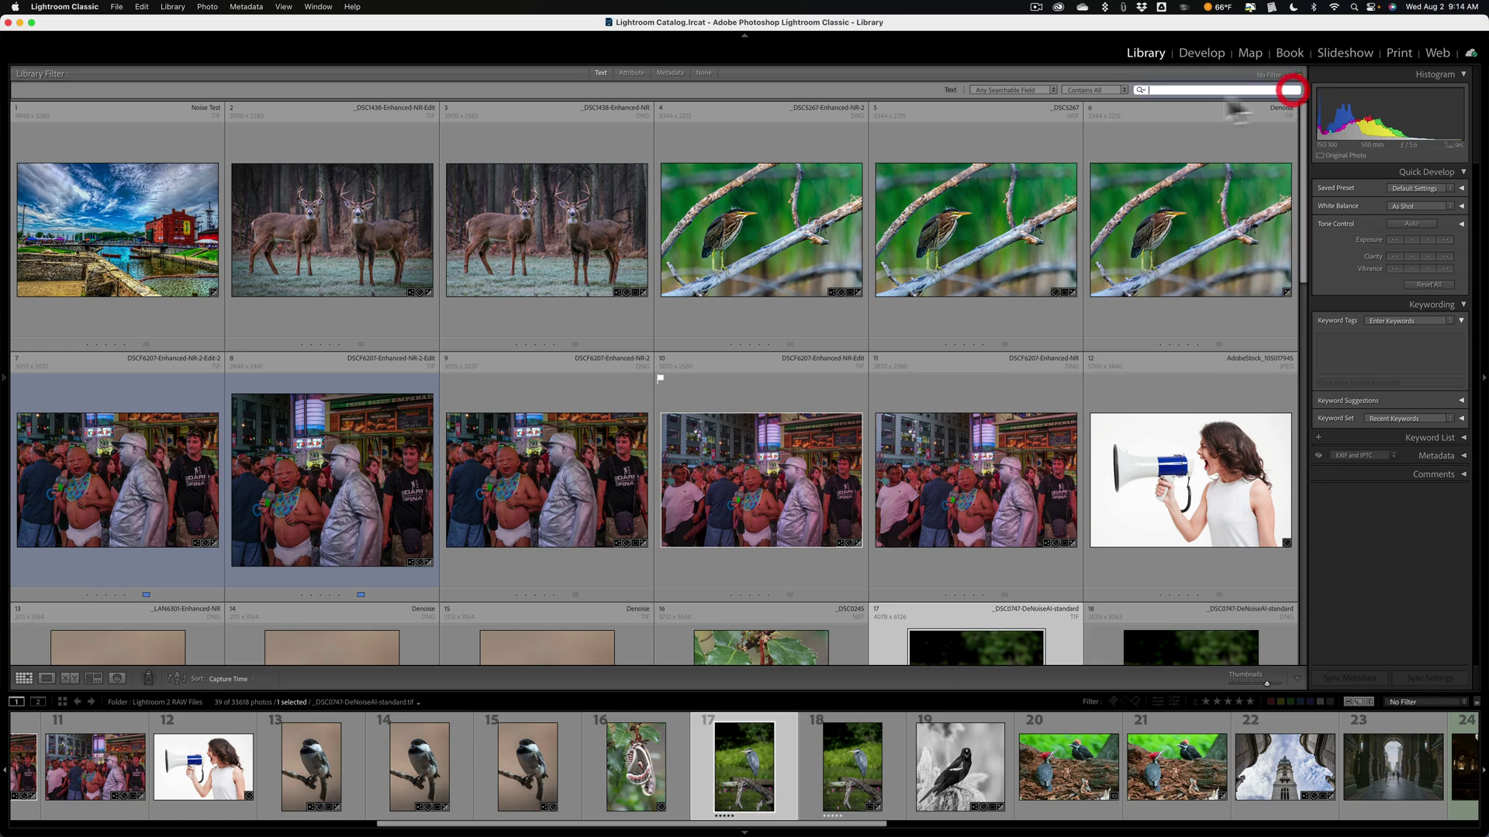
left_click(1293, 90)
scroll(636, 120, "up", 4)
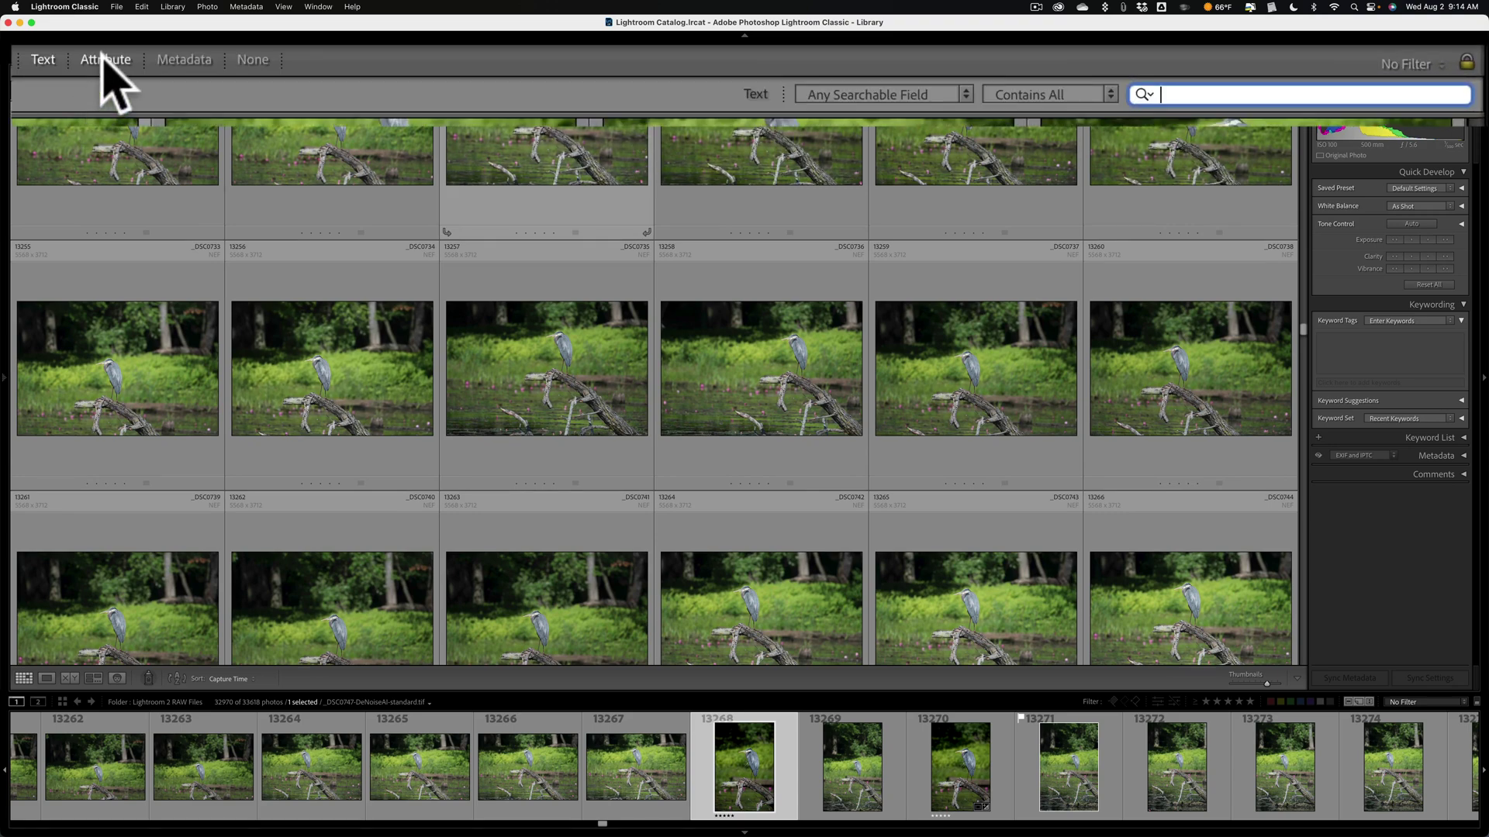
Open the Attribute filter, show only photos flagged as picks, and remove the flag filter
left_click(104, 59)
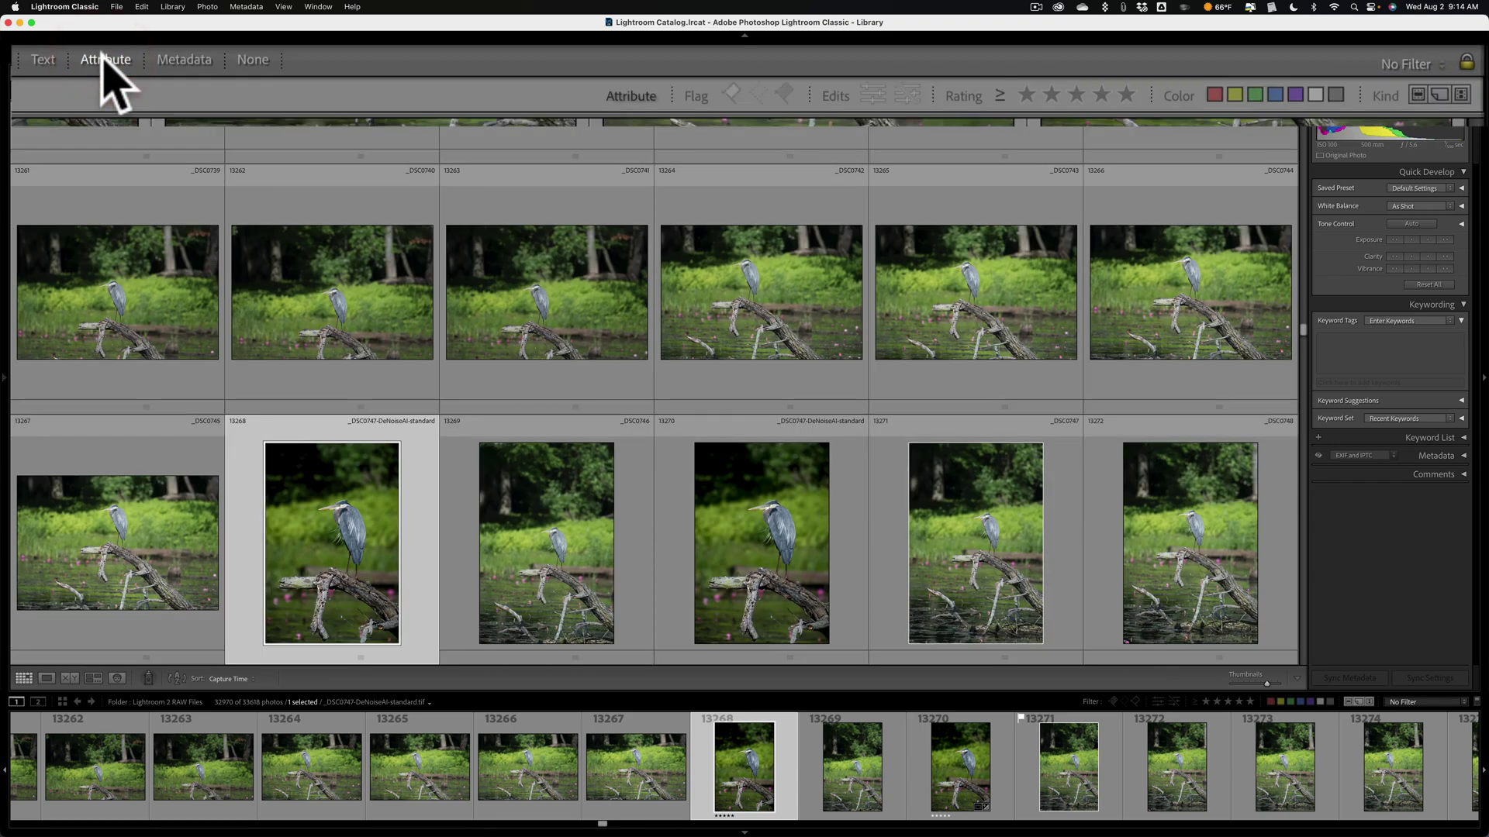
left_click(731, 92)
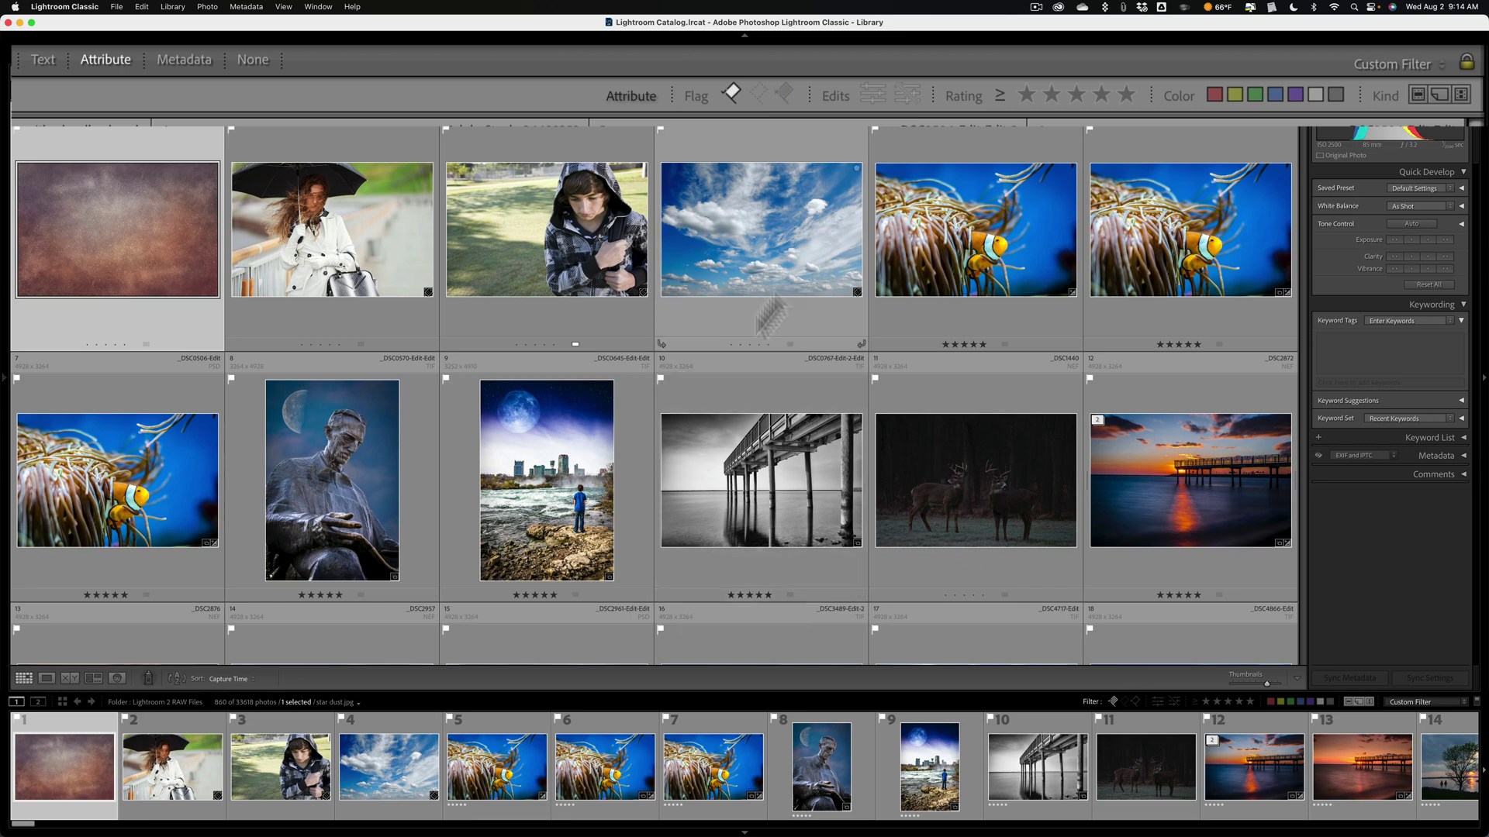
left_click(731, 91)
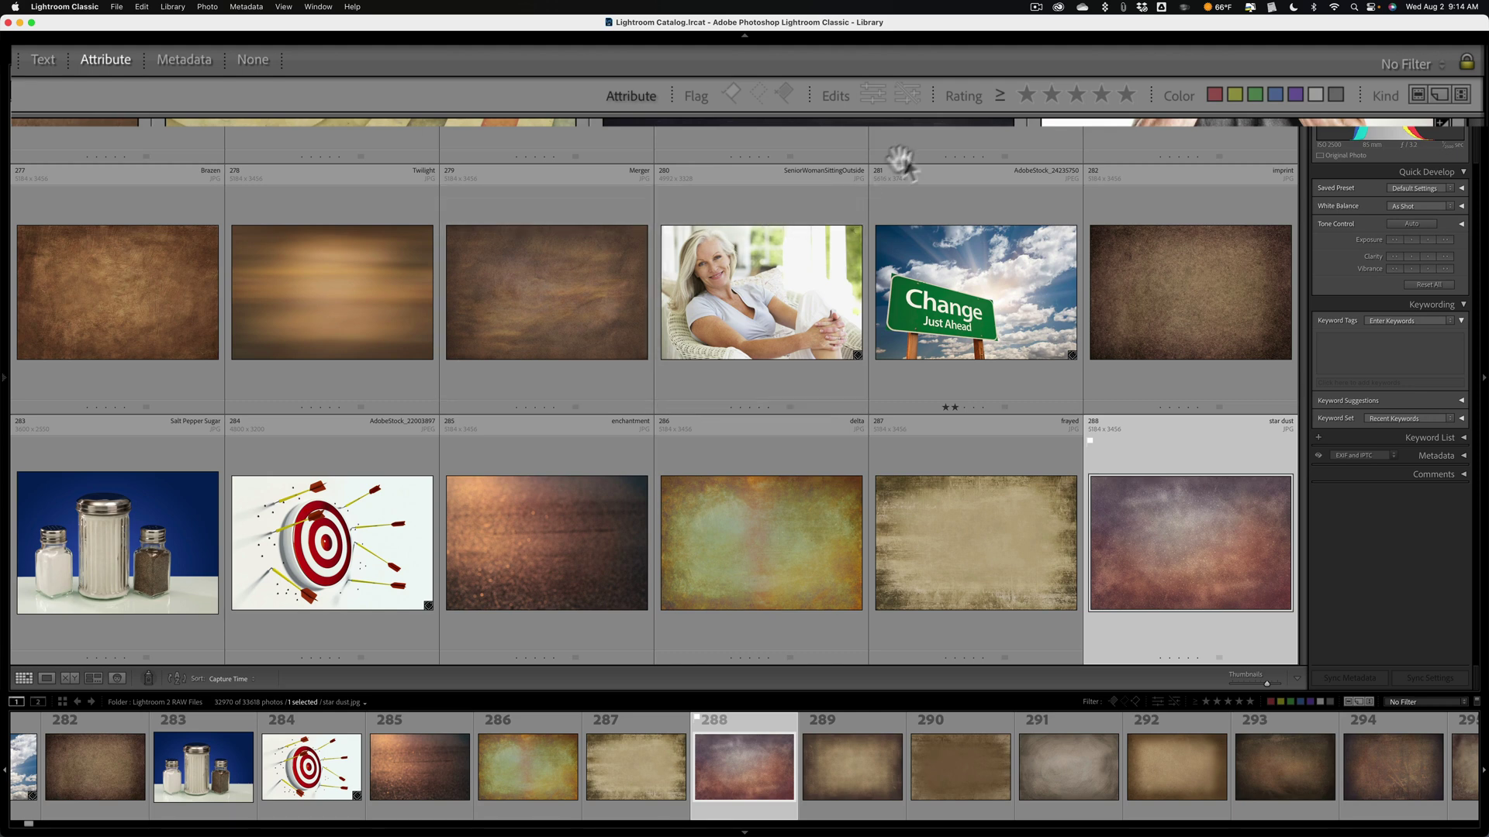
Filter the grid to edited photos only and to unedited photos only, clearing the edit status filter after each
left_click(870, 96)
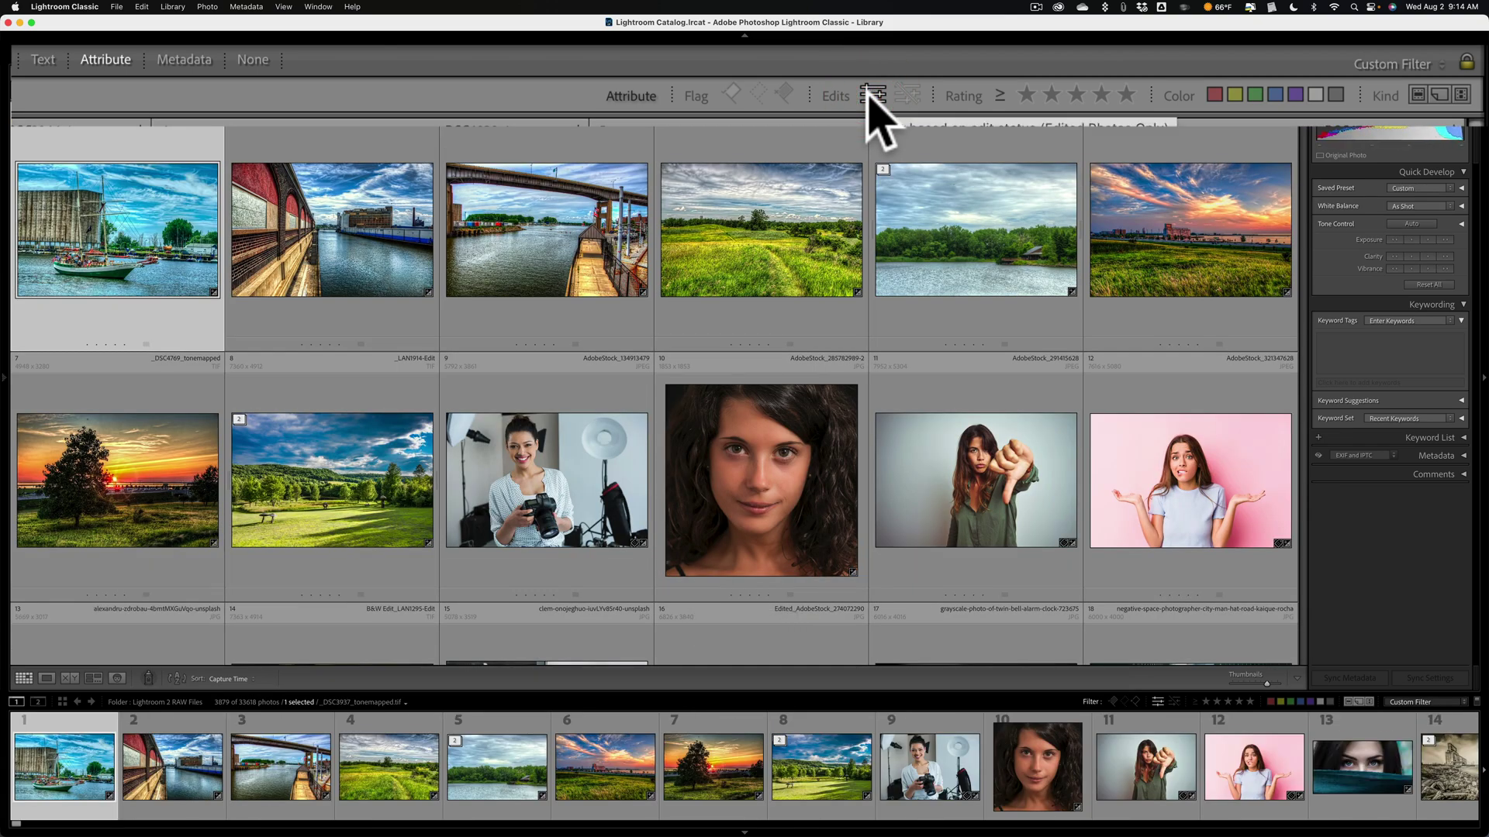
left_click(870, 96)
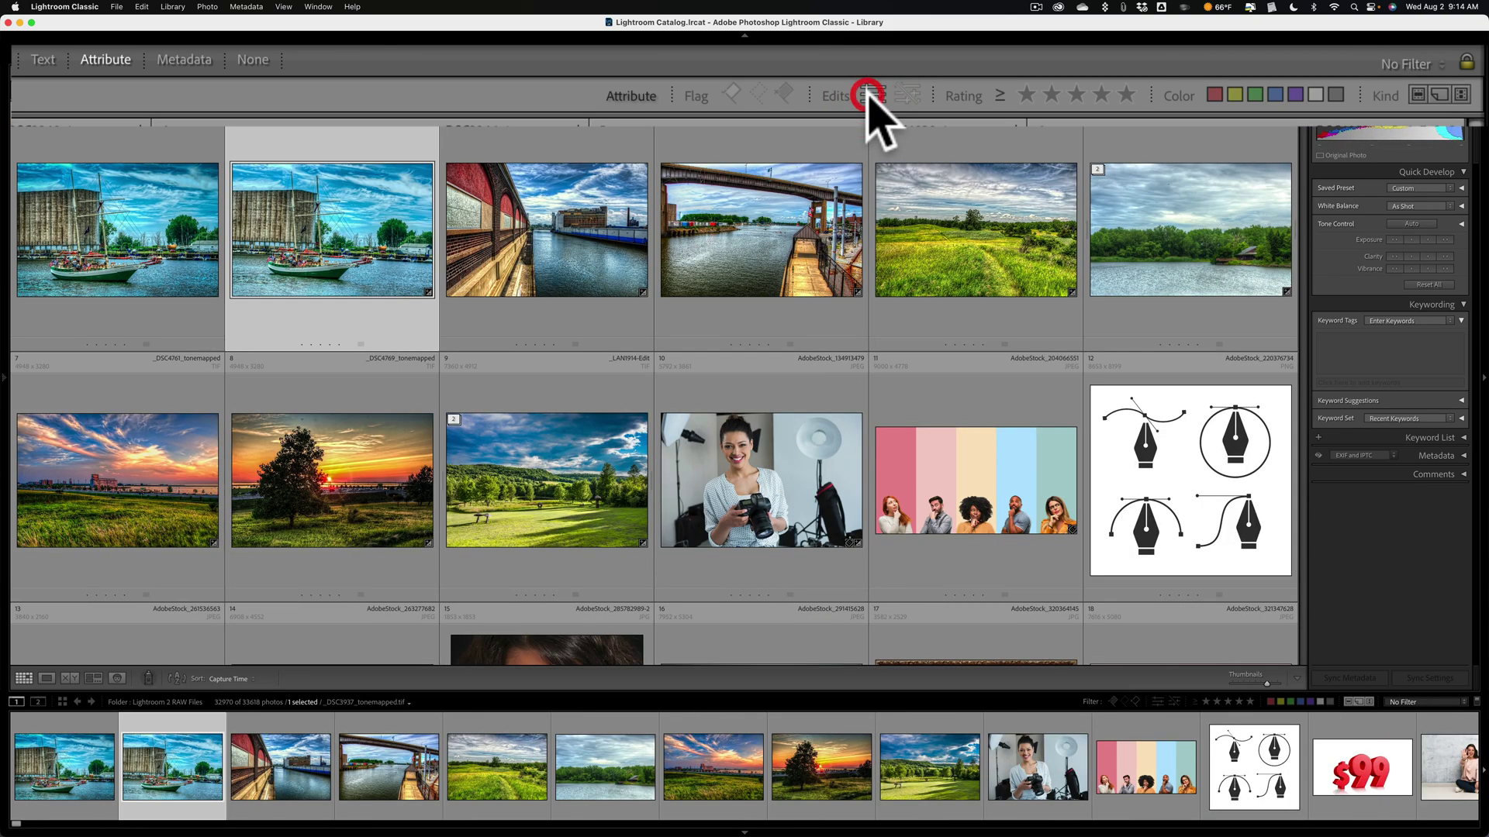
left_click(911, 98)
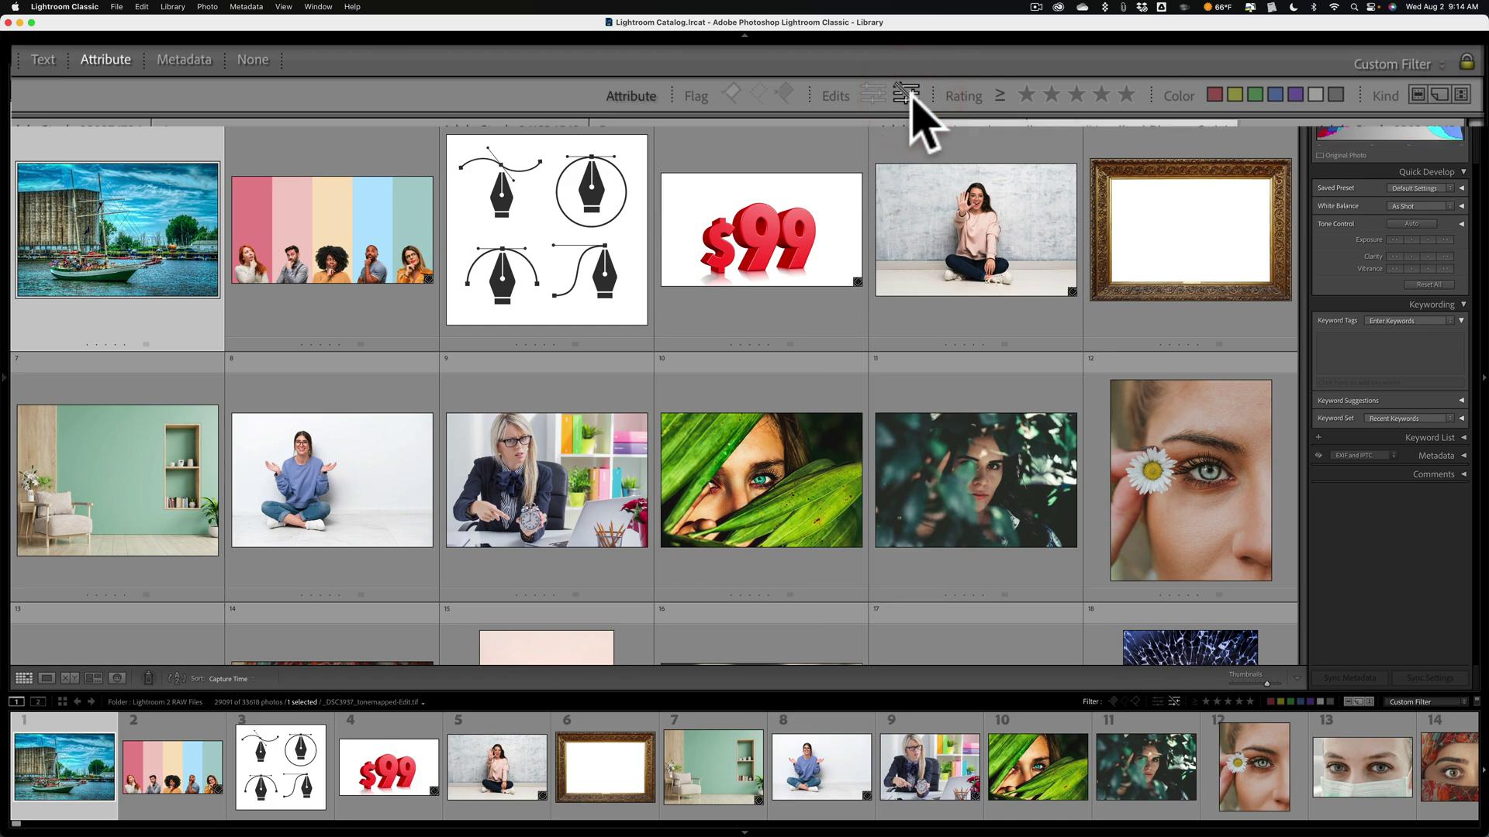
left_click(911, 98)
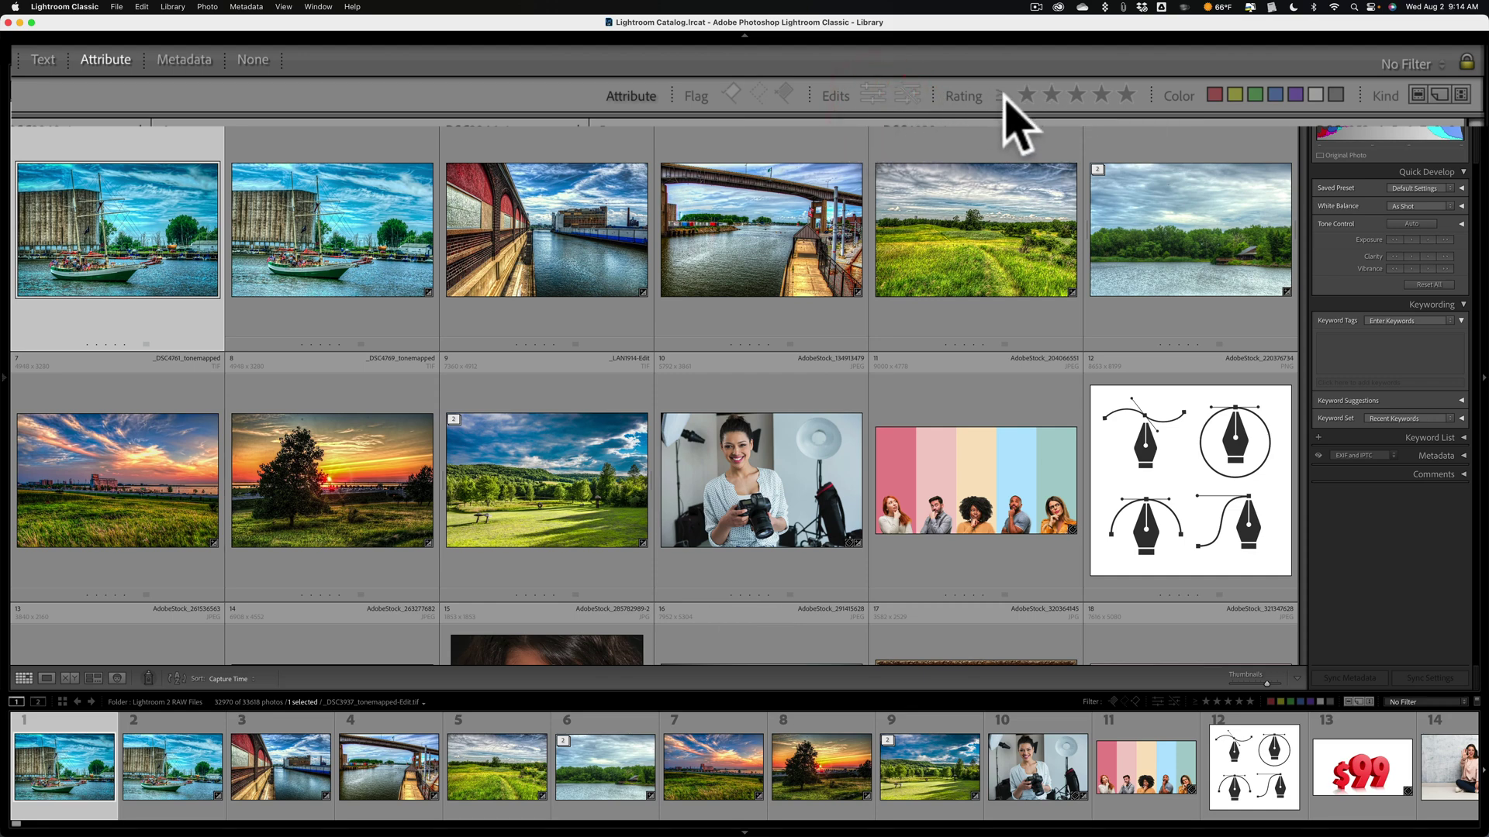
Filter the photos by minimum rating from one up to four stars and higher, and clear the rating filter
left_click(1027, 94)
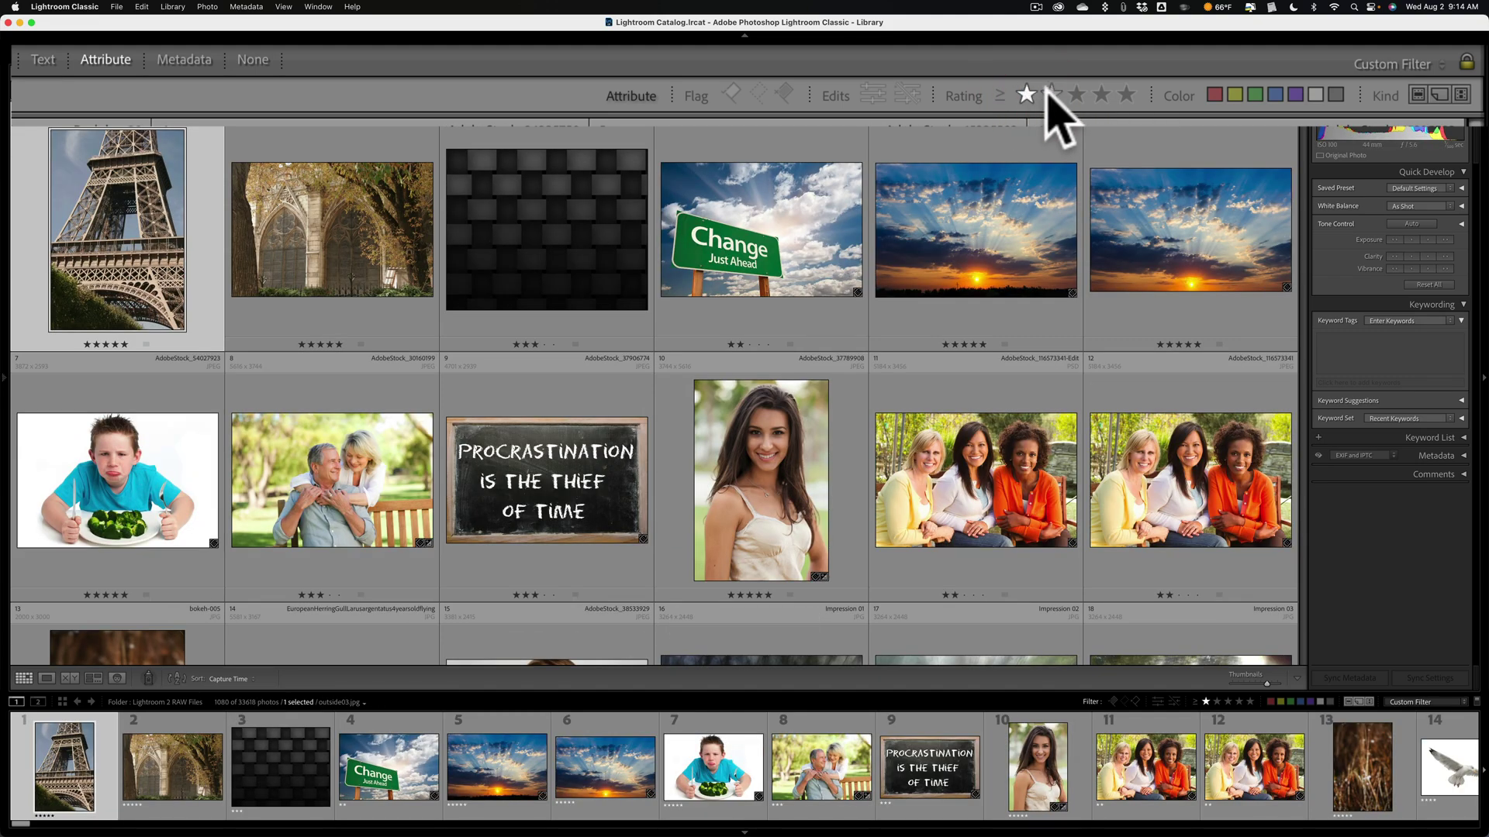
left_click(1054, 94)
left_click(1076, 95)
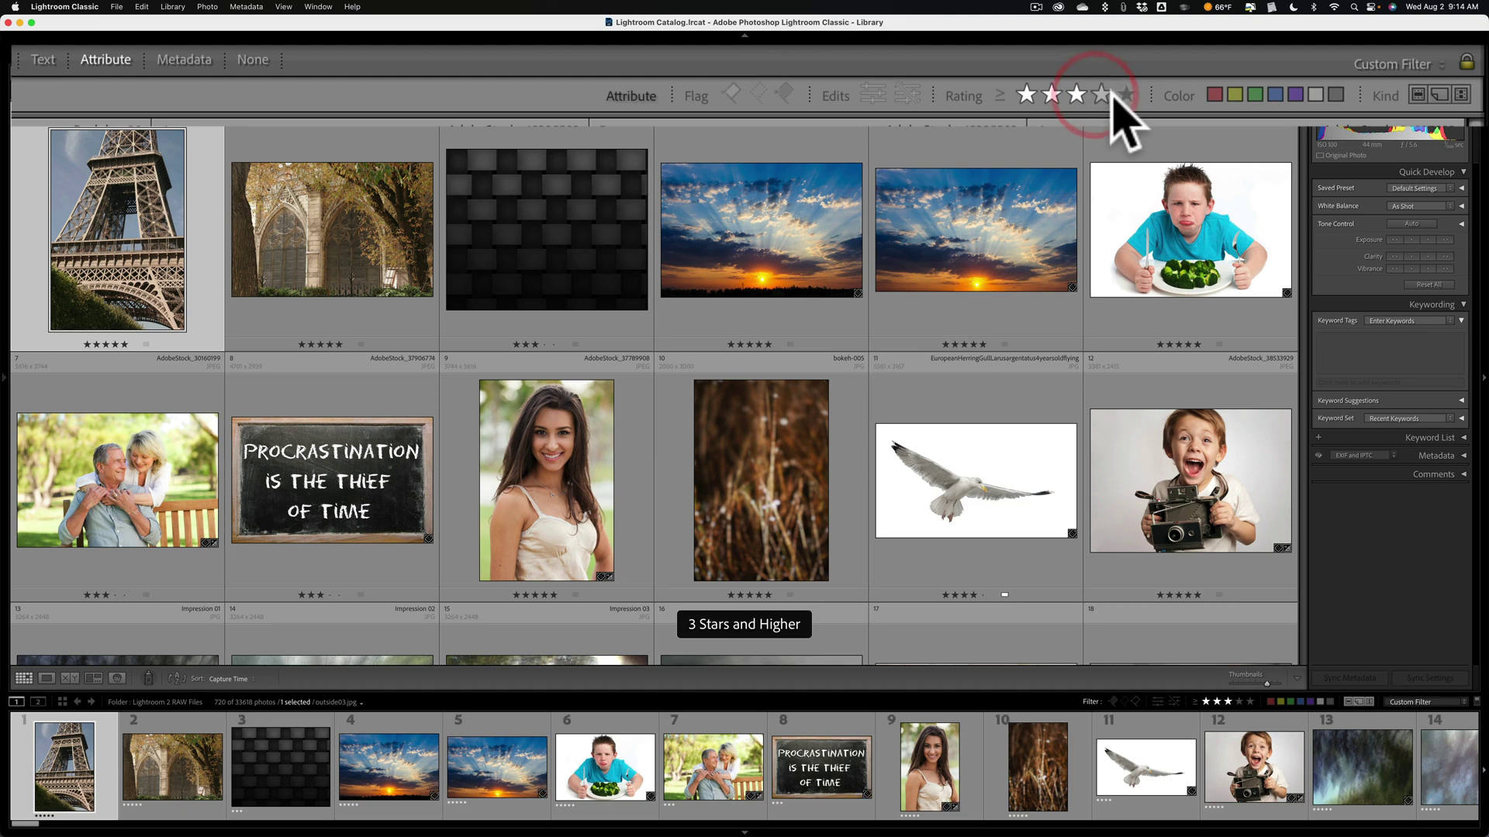
left_click(1101, 95)
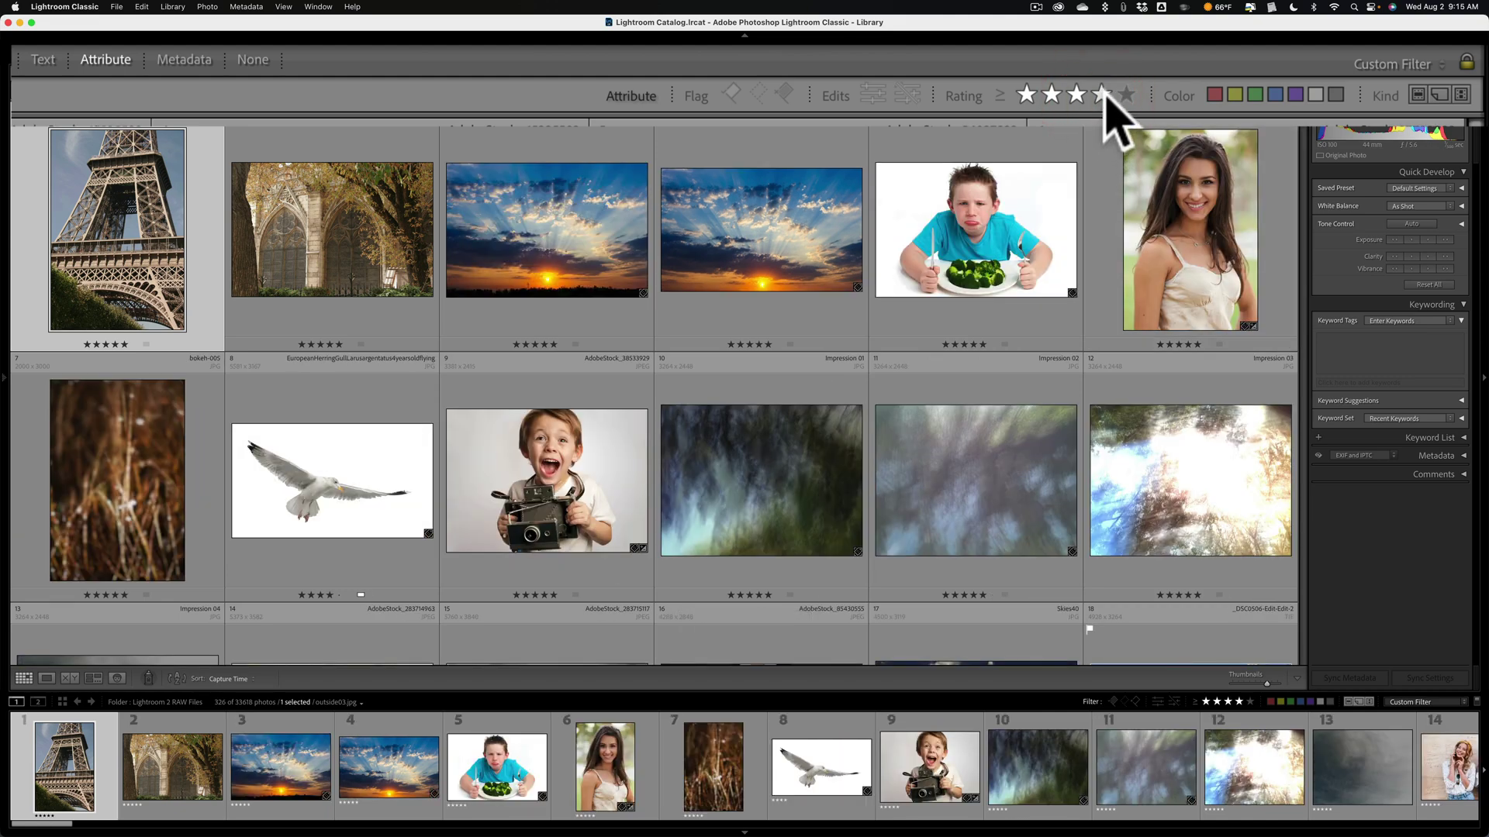
left_click(1102, 95)
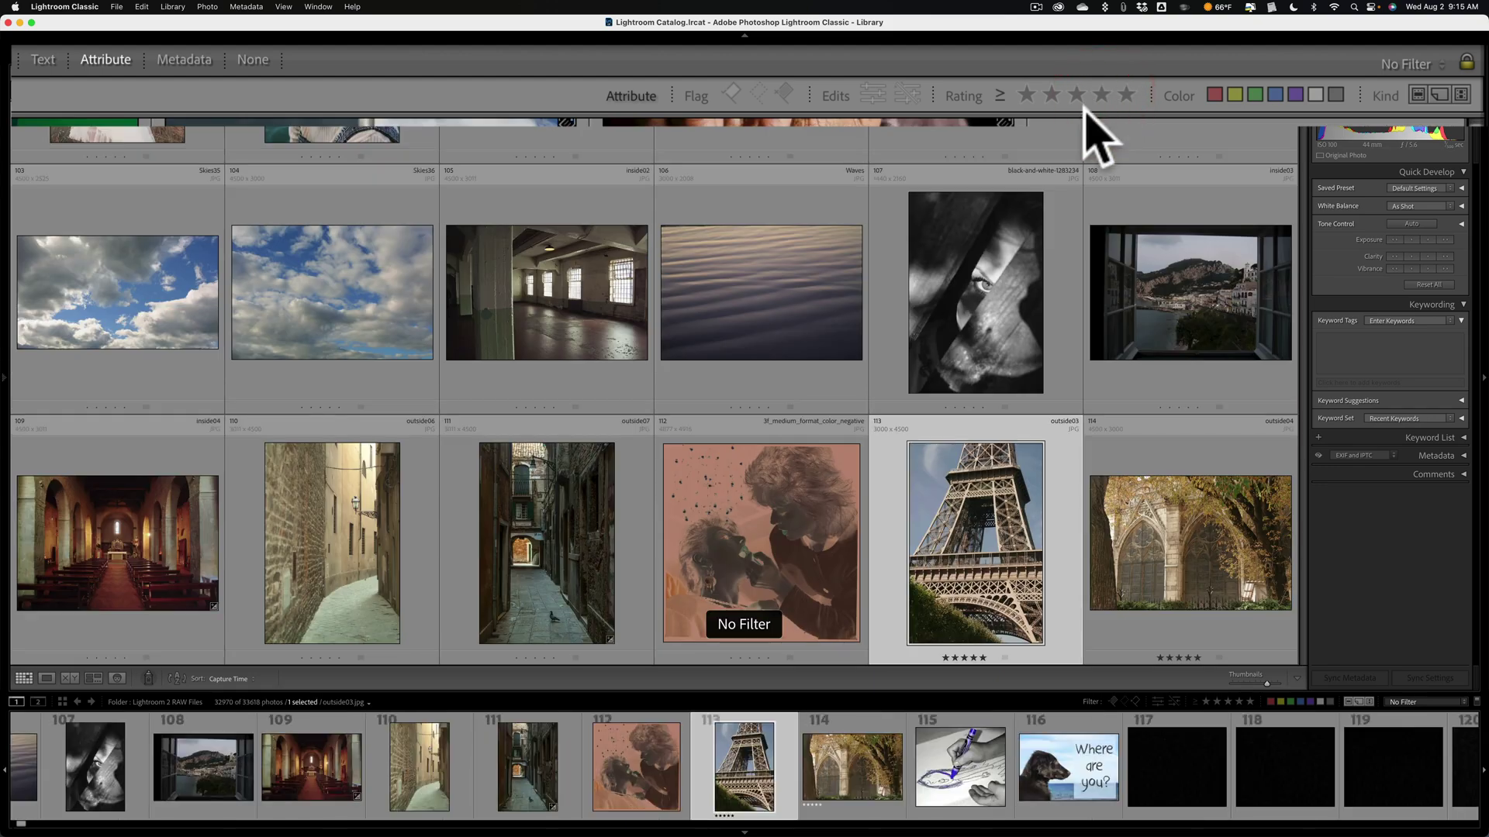
Set the rating comparison to equal to, show only one-star photos, and deselect the star
left_click(999, 96)
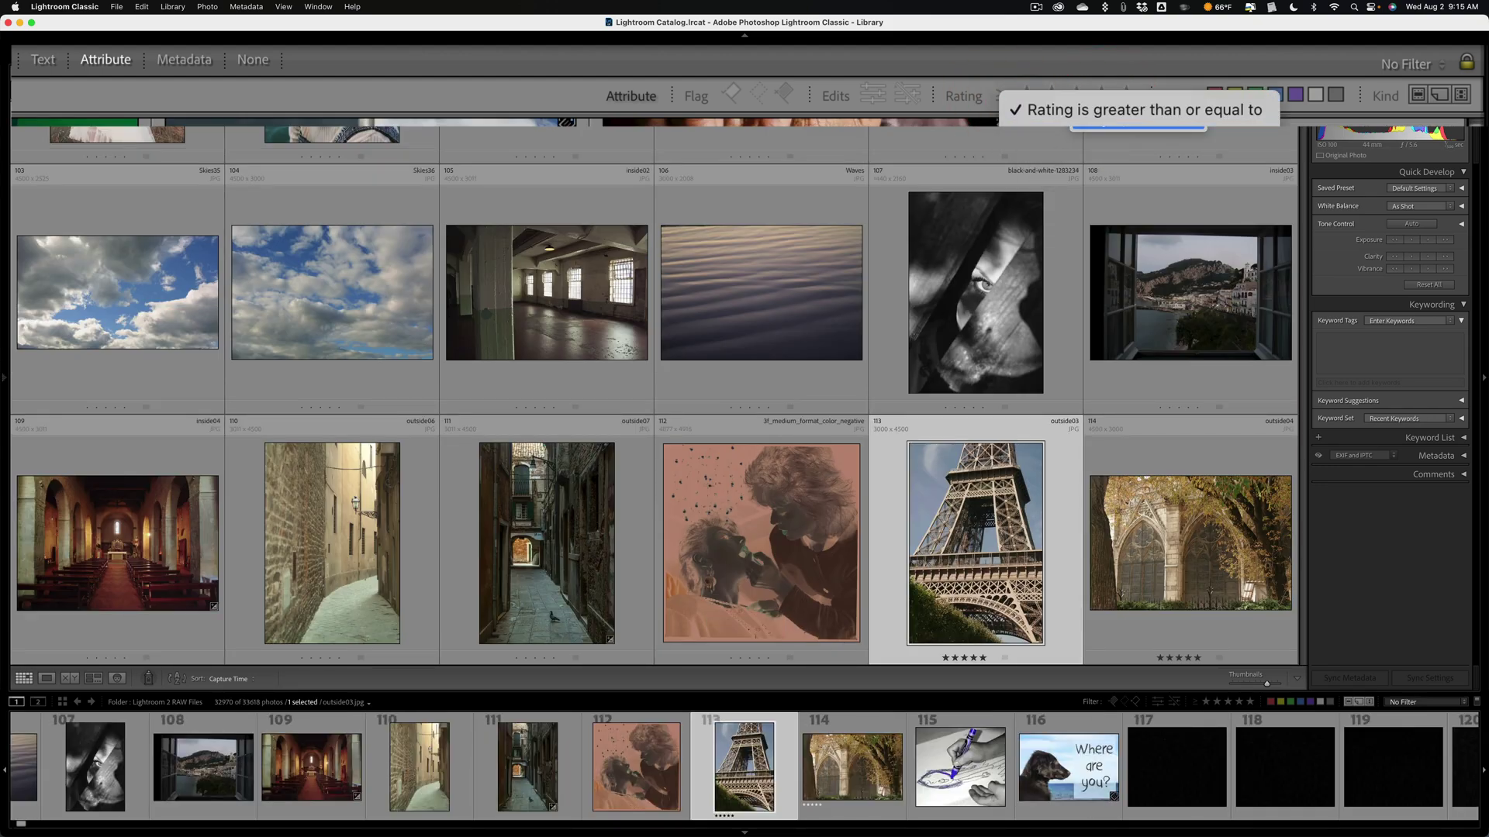
left_click(1139, 126)
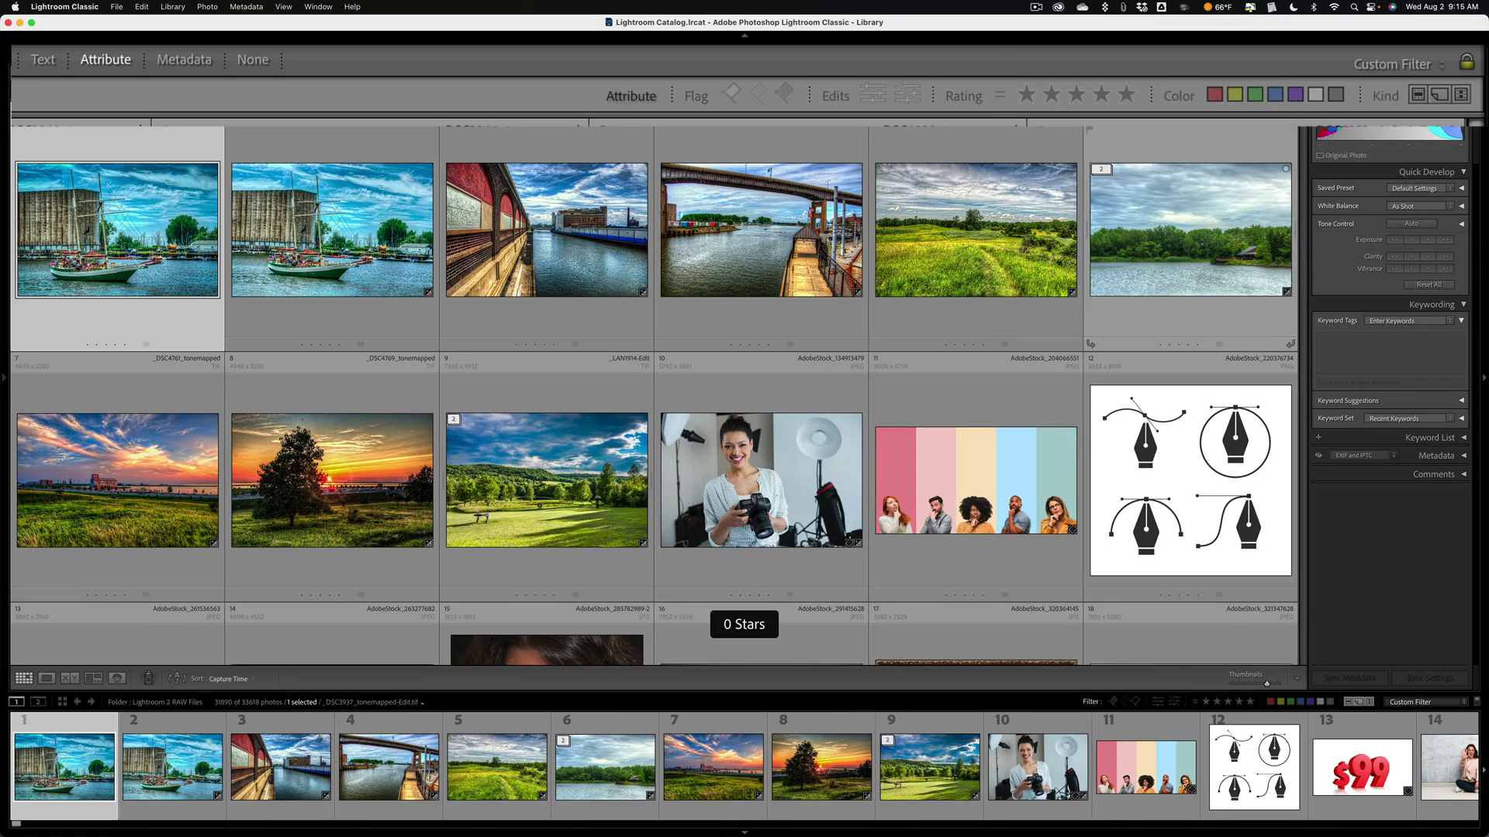
left_click(1026, 94)
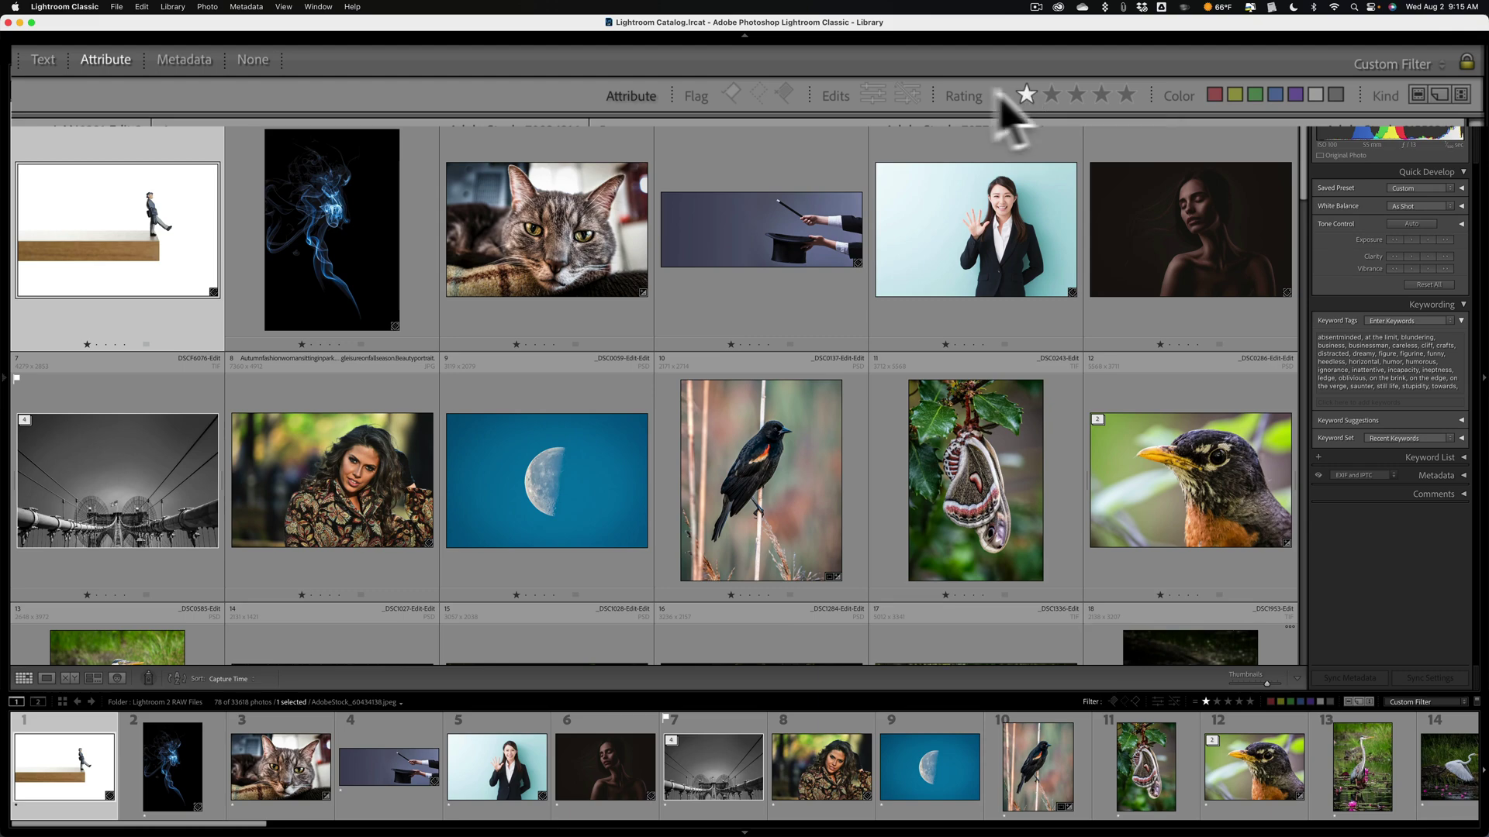
left_click(1027, 94)
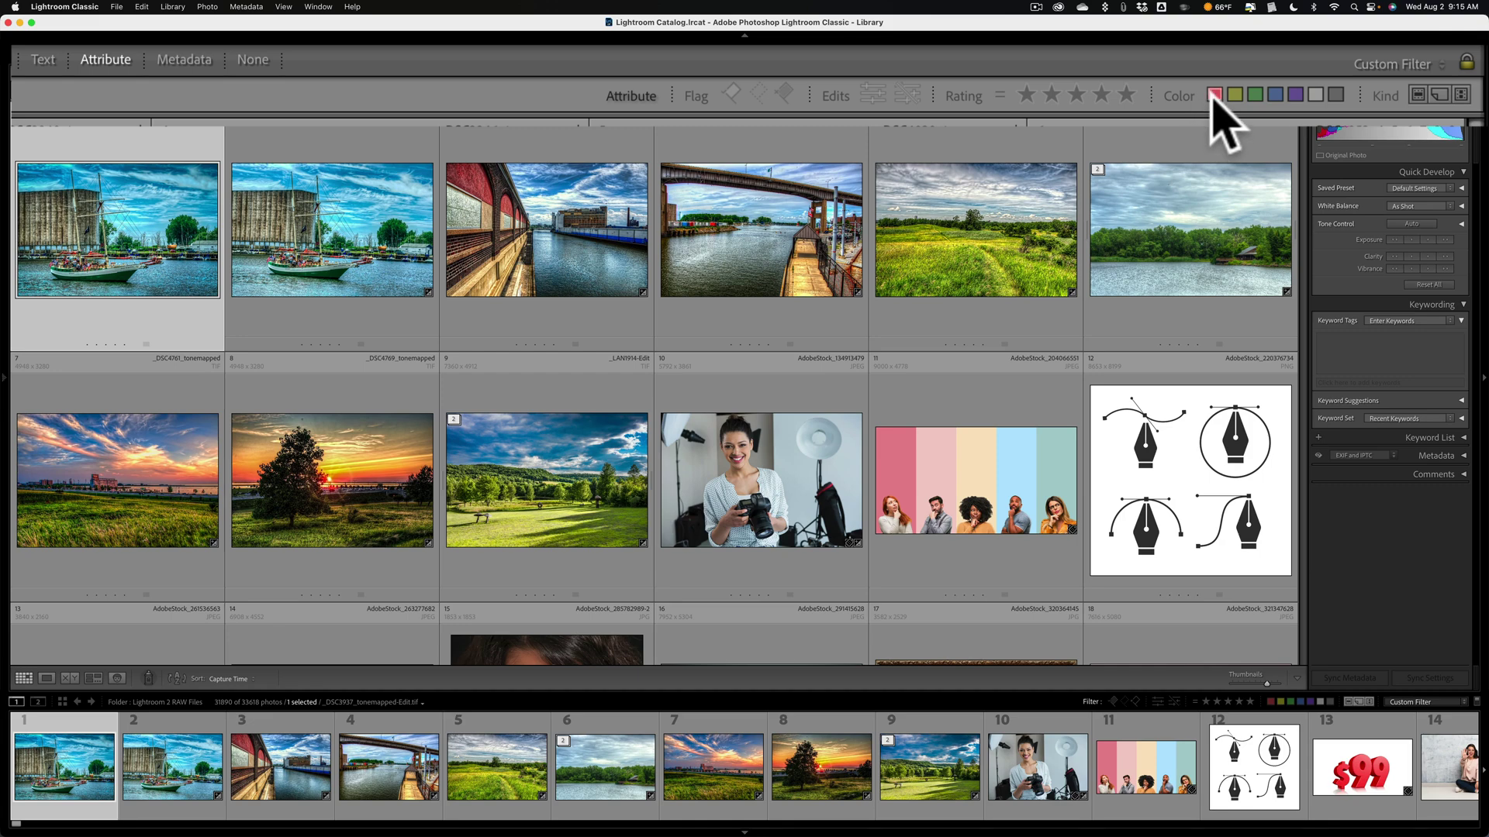
Show only the photos with a purple color label and remove that color filter
left_click(1296, 96)
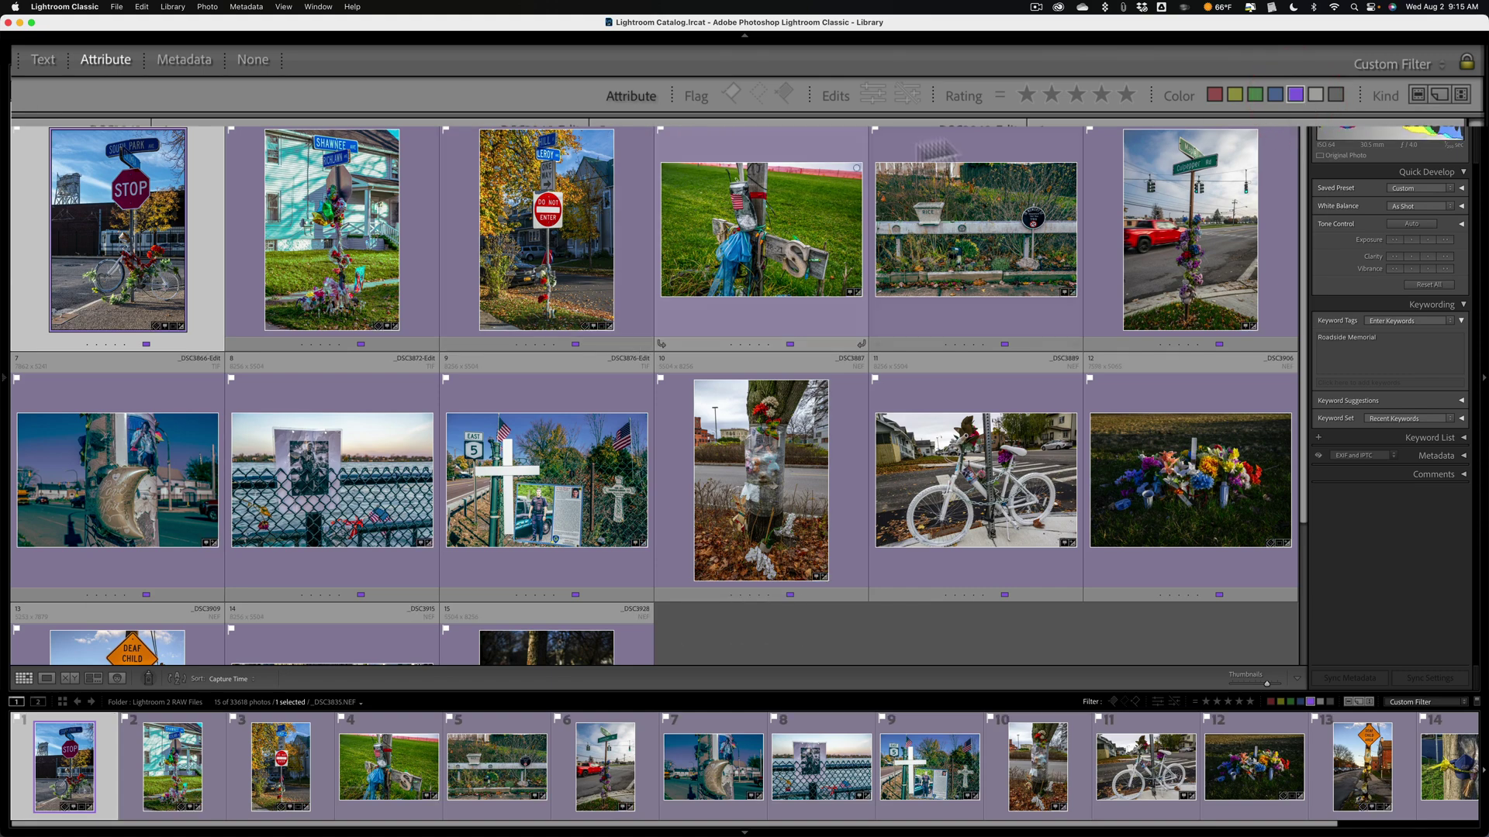
left_click(1295, 96)
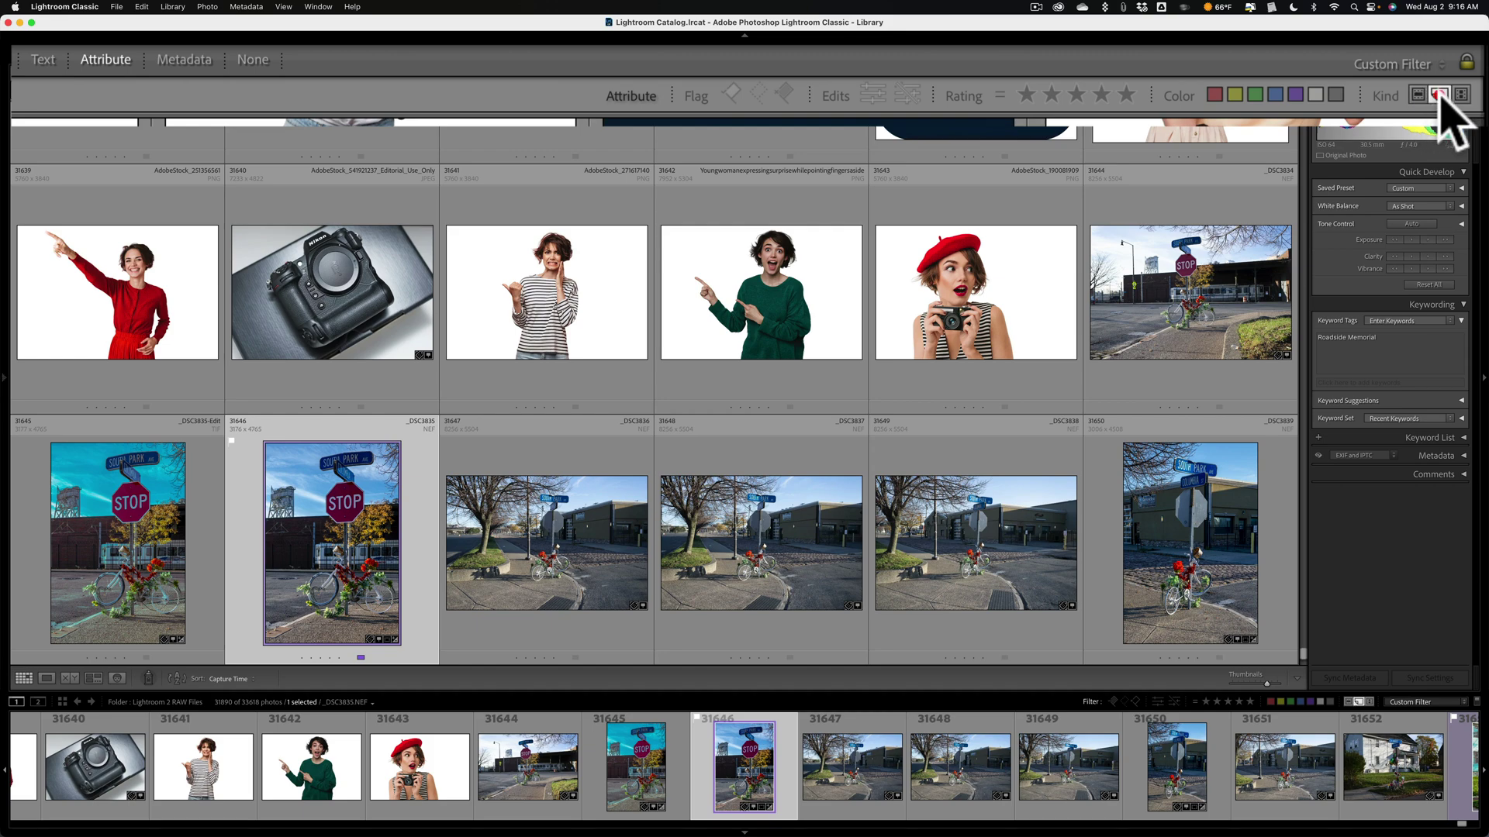
Filter the grid by kind to virtual copies only and to videos only, turning each kind filter off again
left_click(1440, 96)
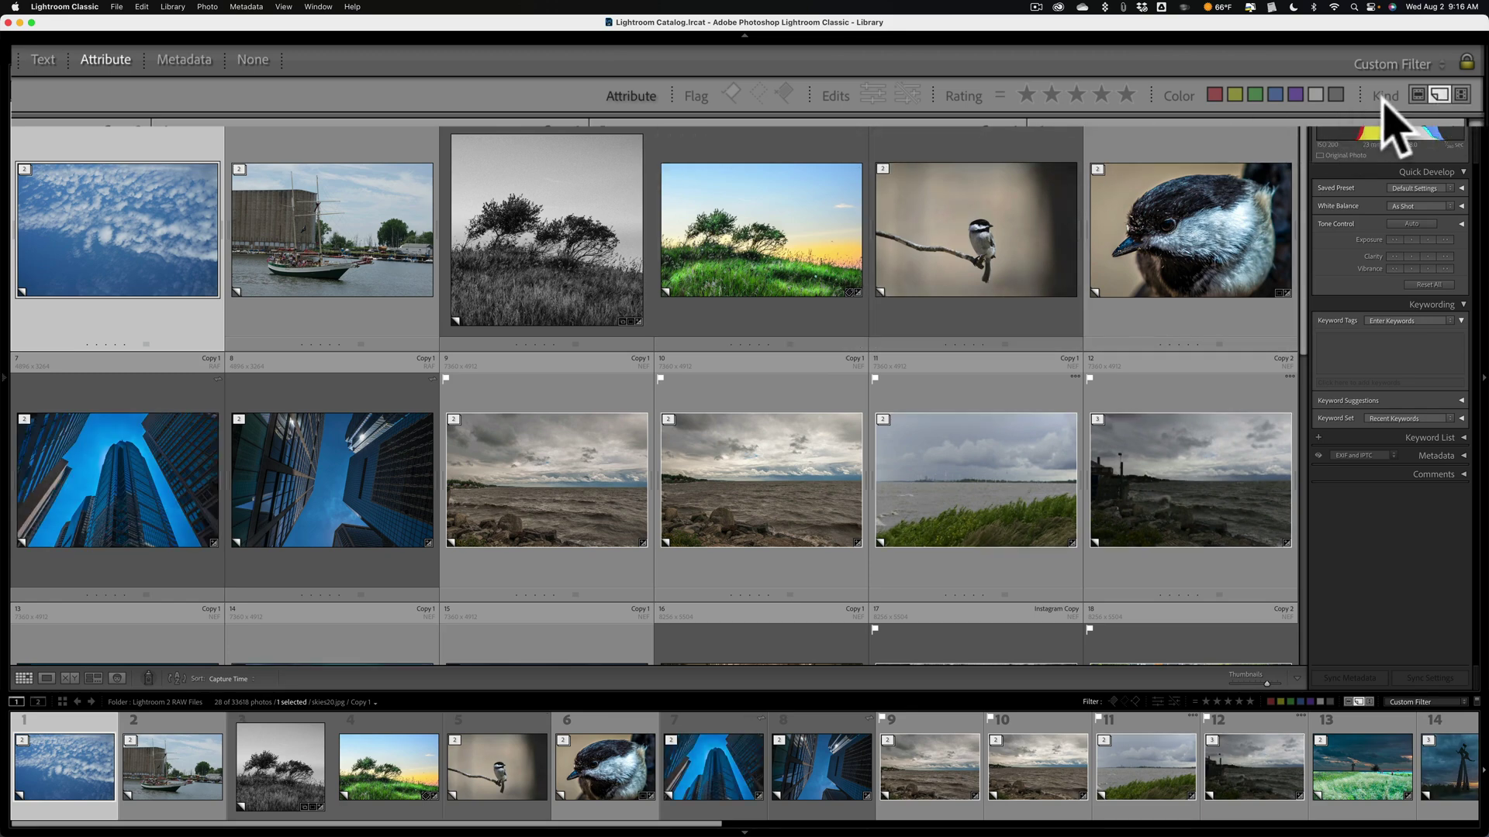
left_click(1439, 92)
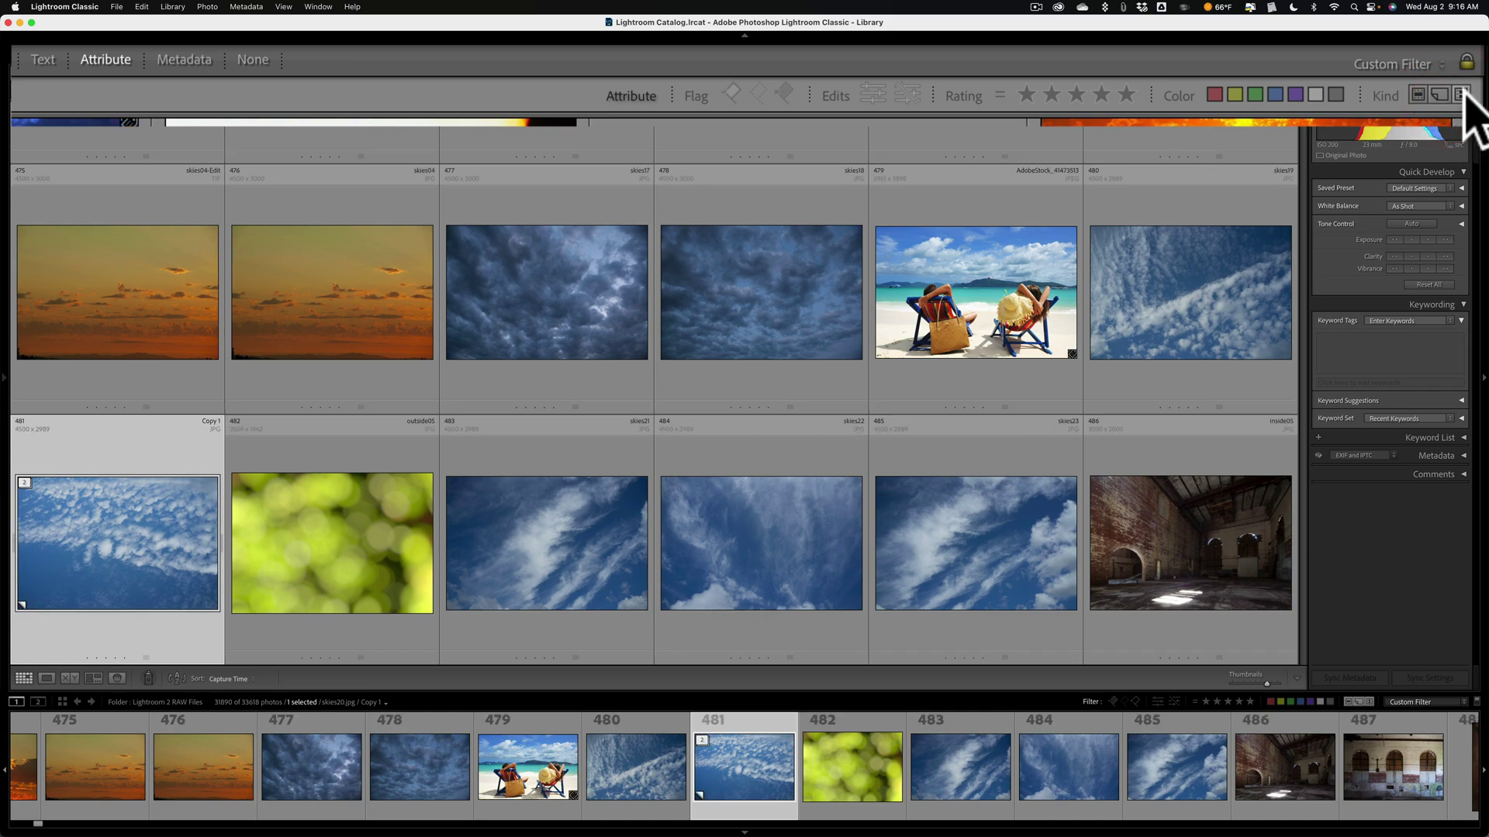
left_click(1461, 94)
left_click(1461, 93)
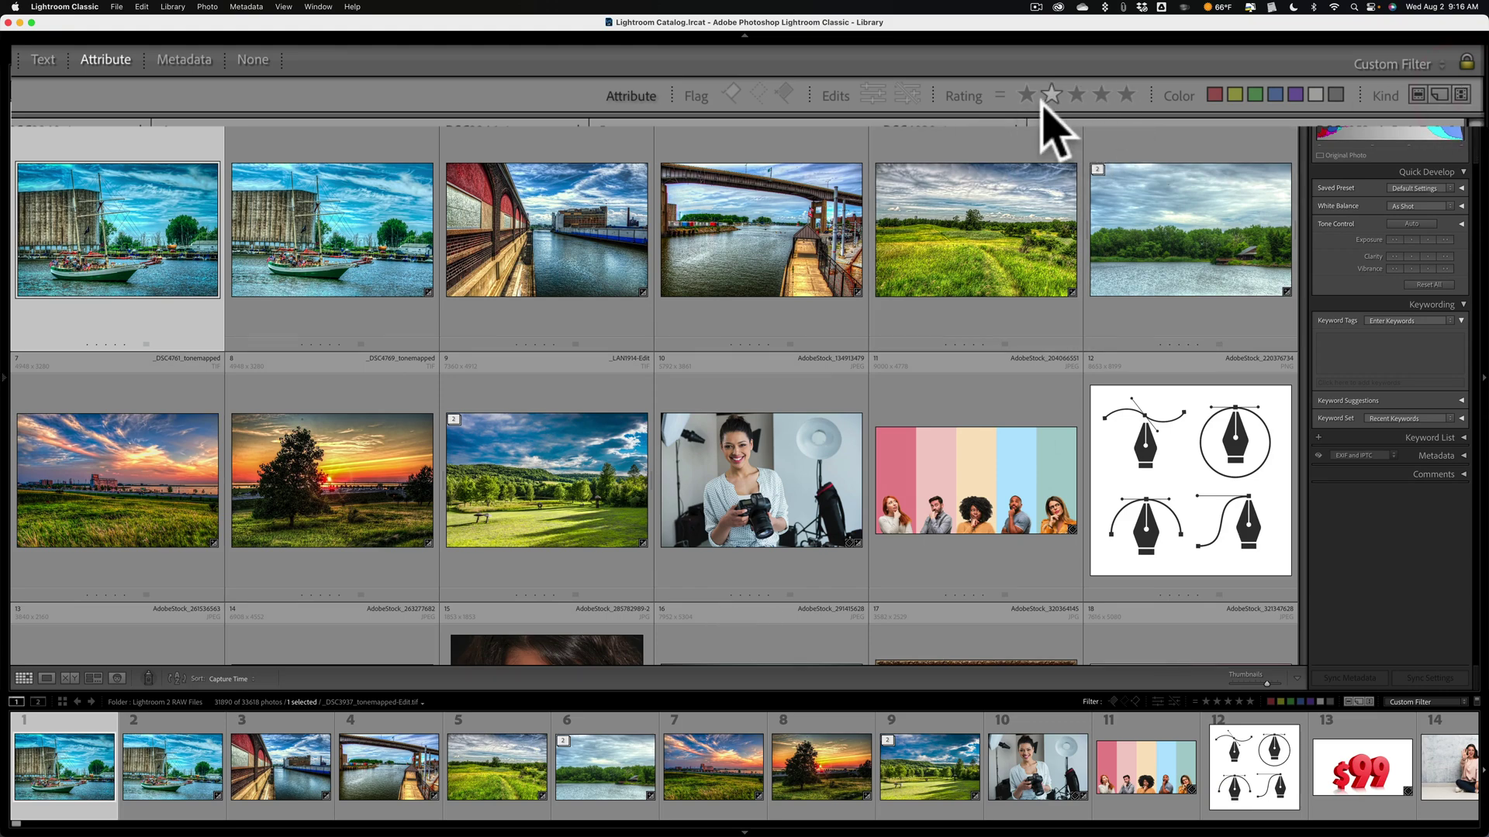
Set the rating comparison to greater than or equal to and show photos rated one star and higher
left_click(1000, 96)
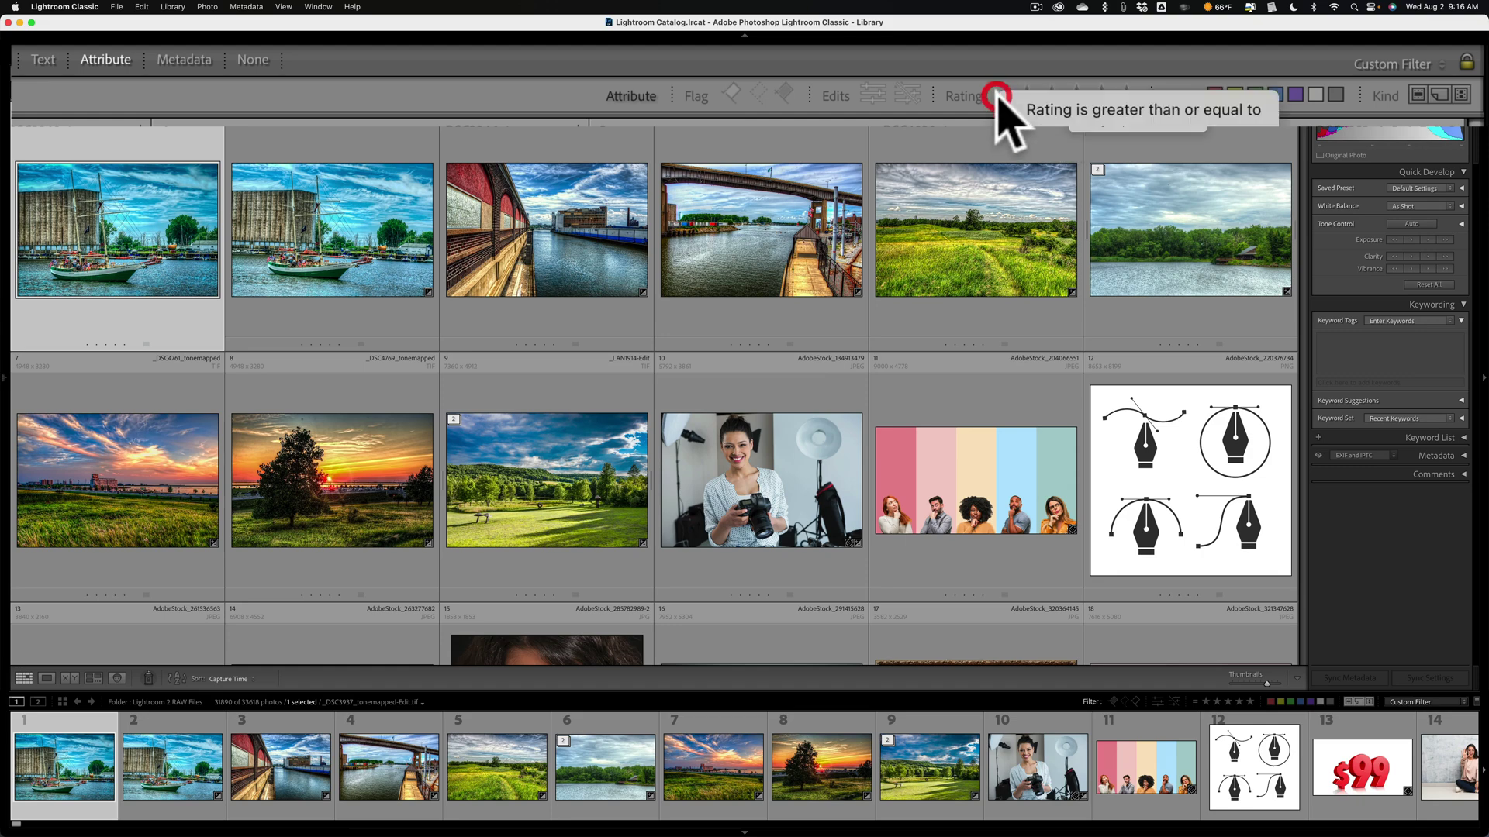
left_click(1028, 99)
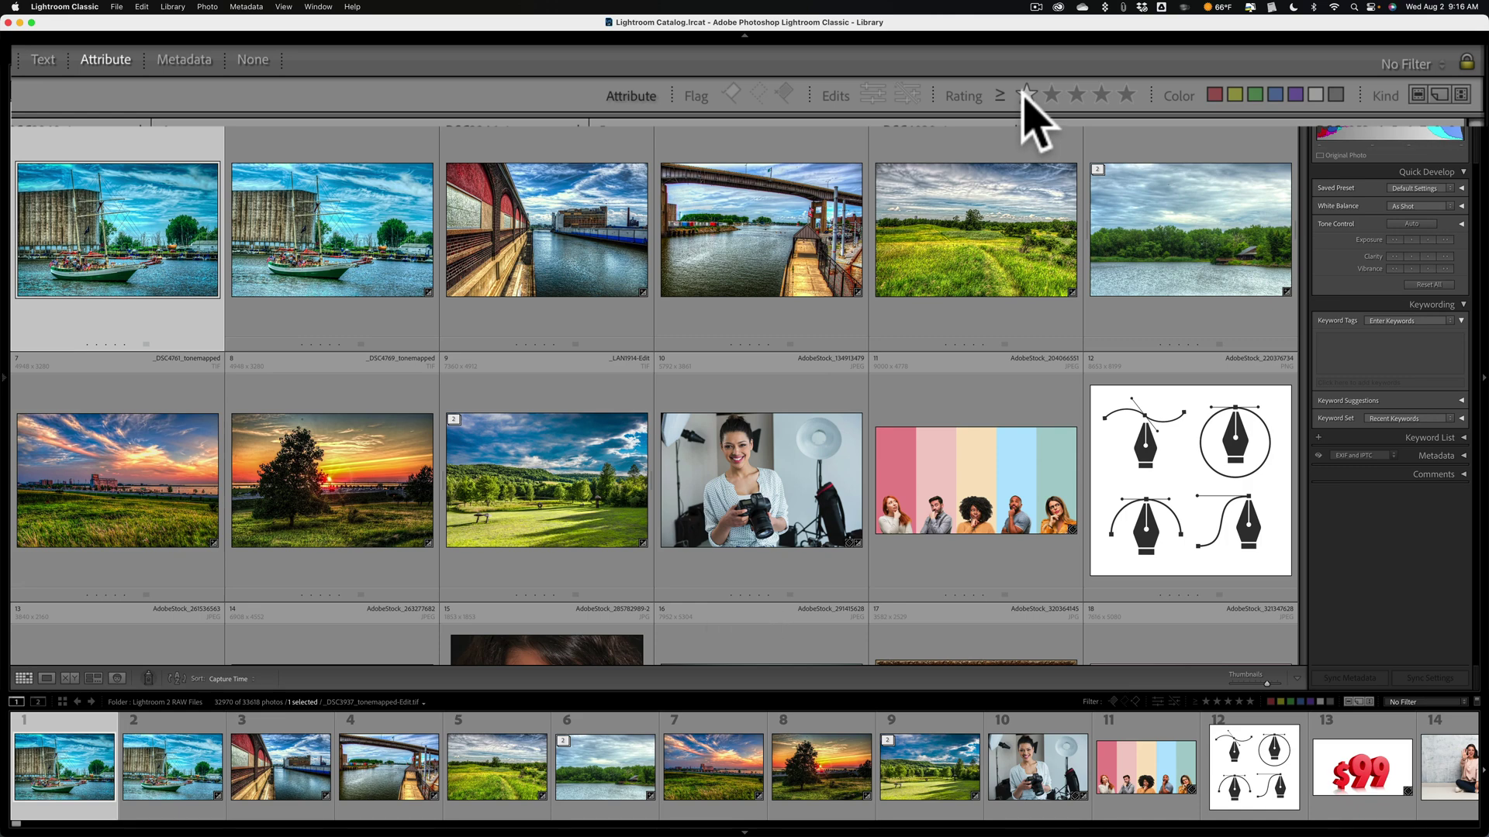
left_click(1028, 96)
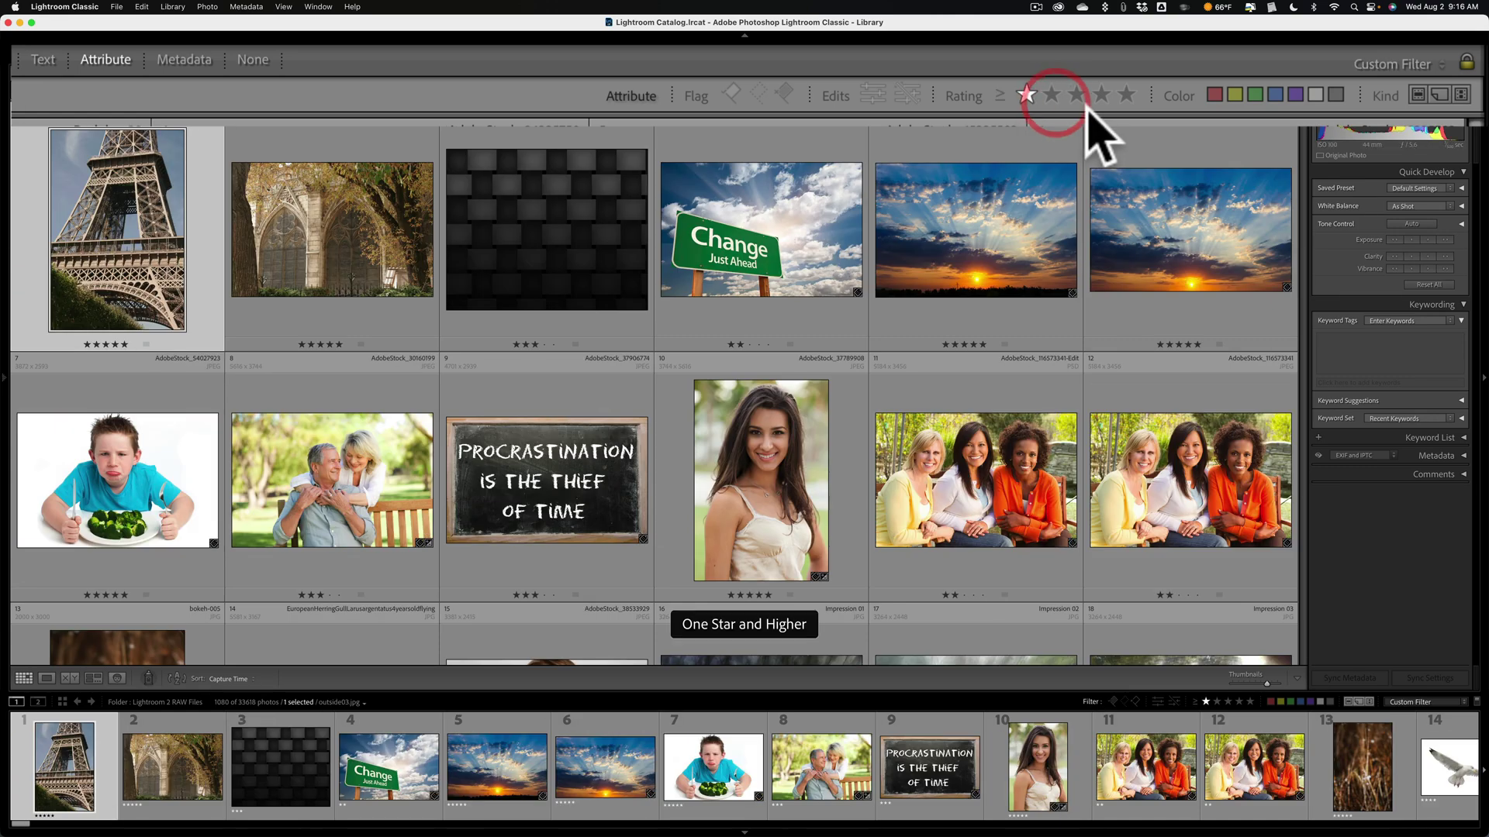
Combine the rating filter with the red label and with the yellow label instead, and clear both the rating and color filters
left_click(1214, 94)
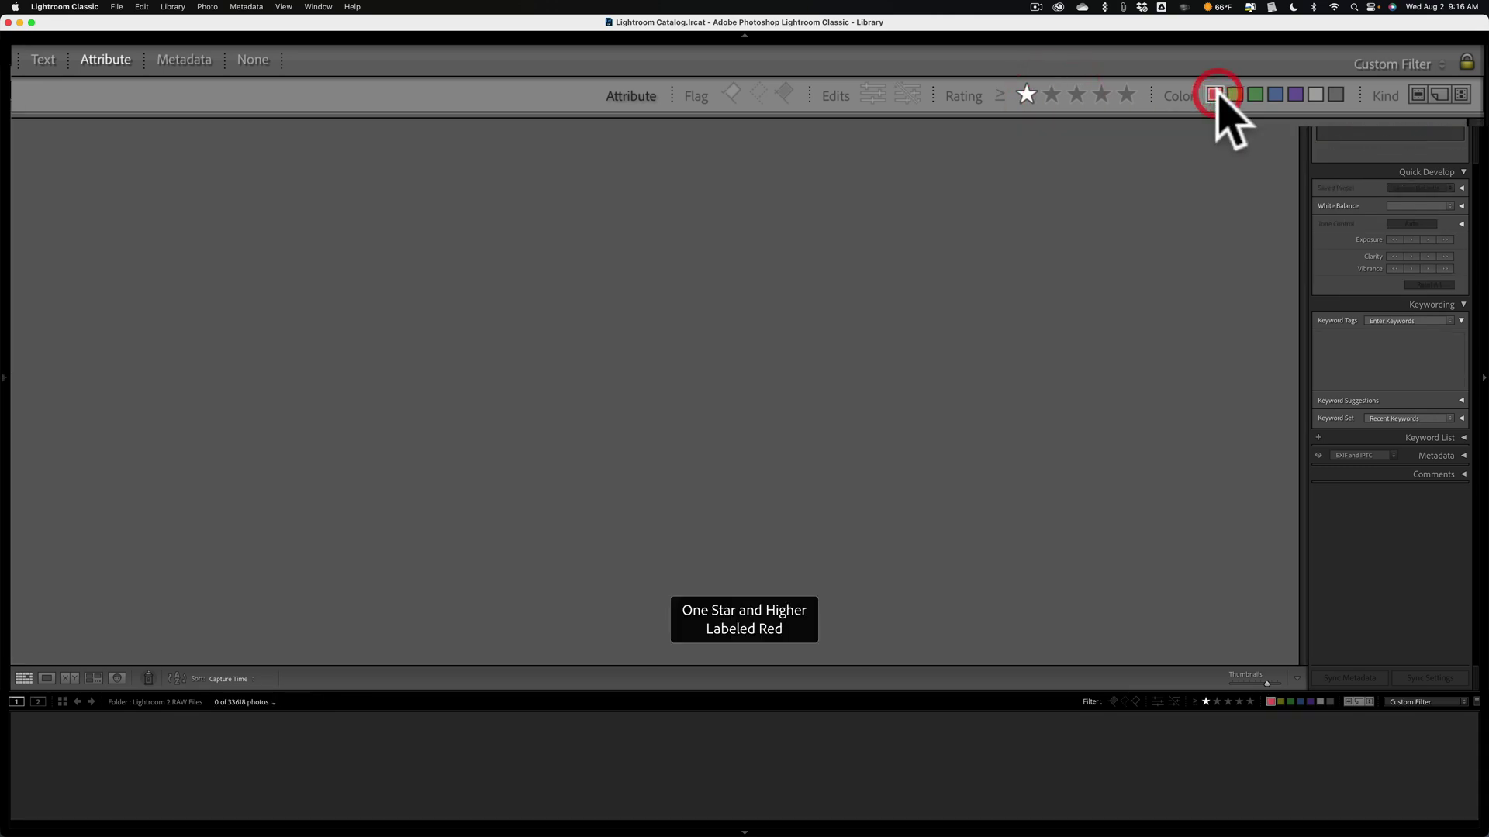
left_click(1215, 94)
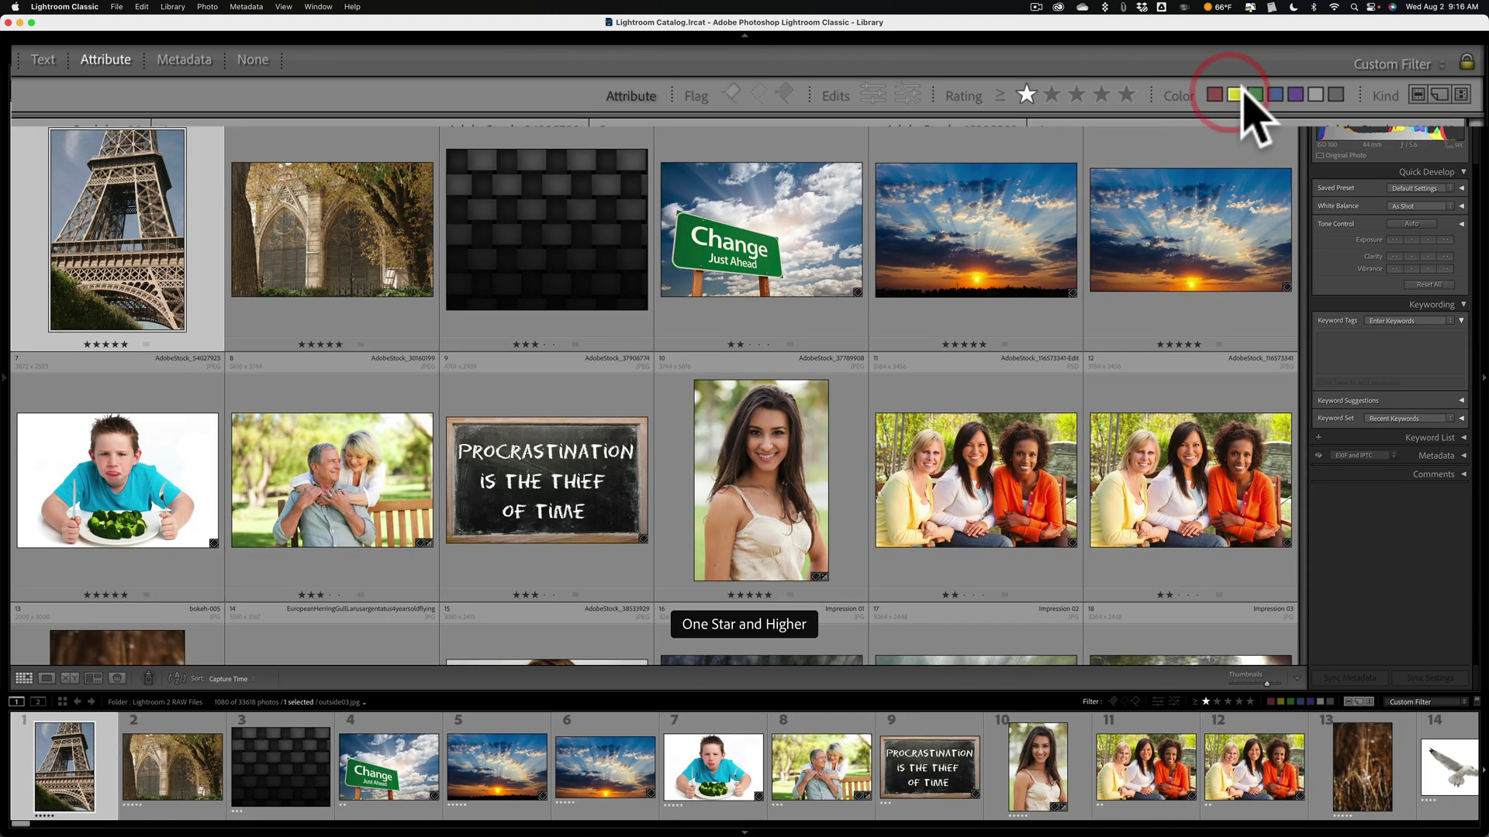
left_click(1236, 94)
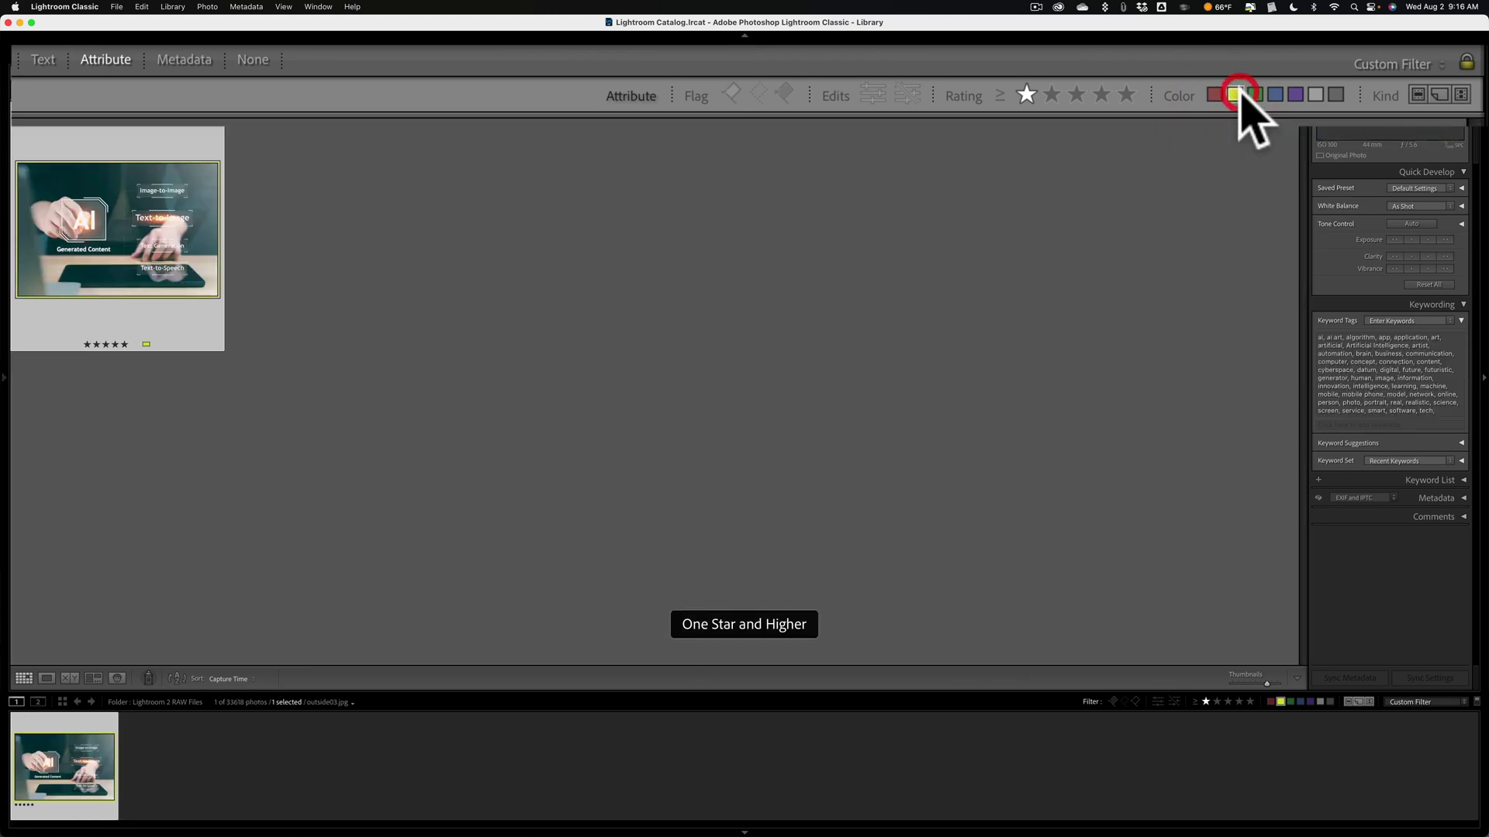
left_click(1026, 95)
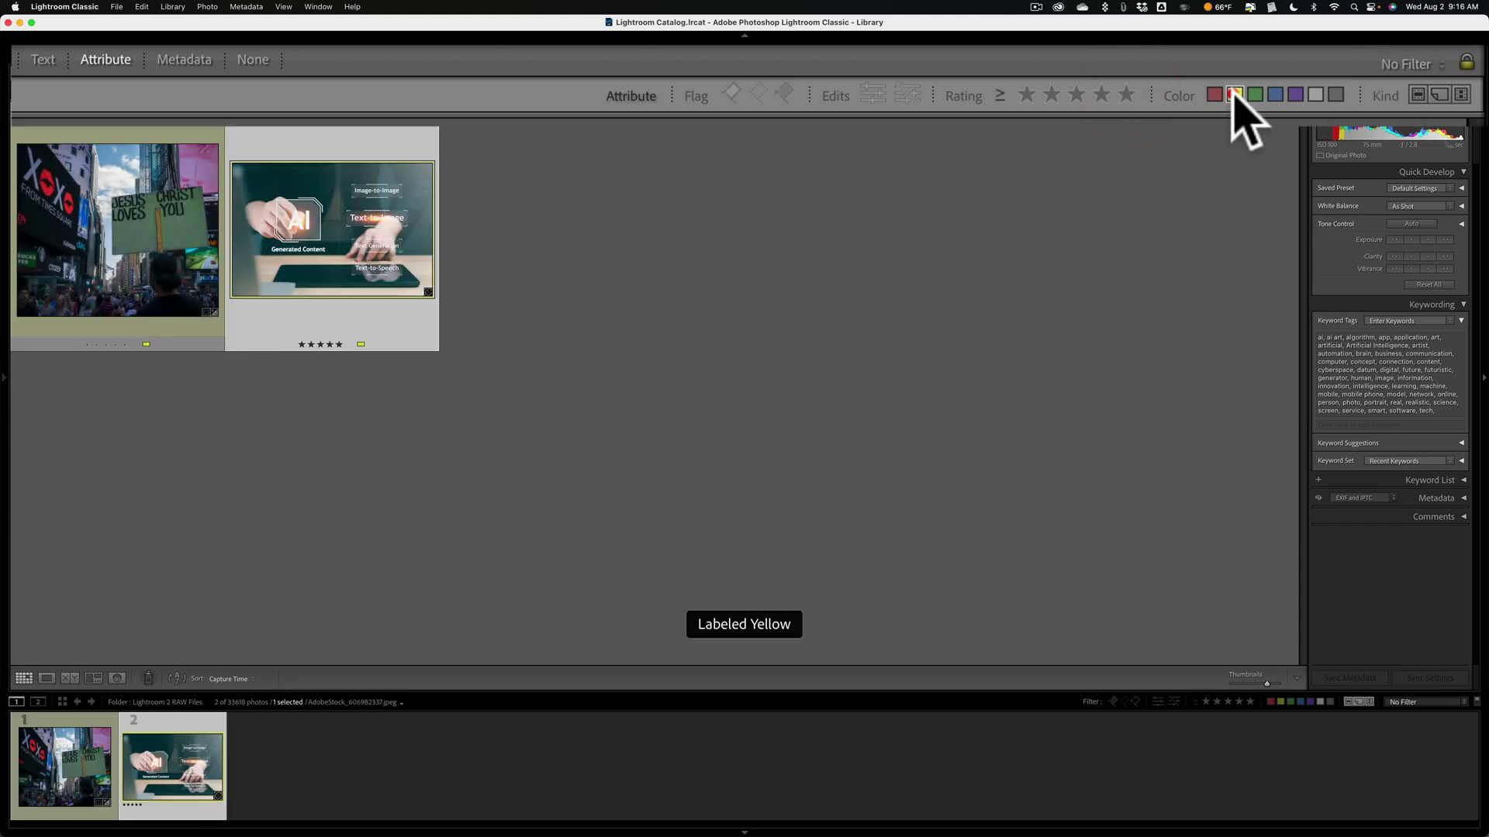
left_click(1233, 95)
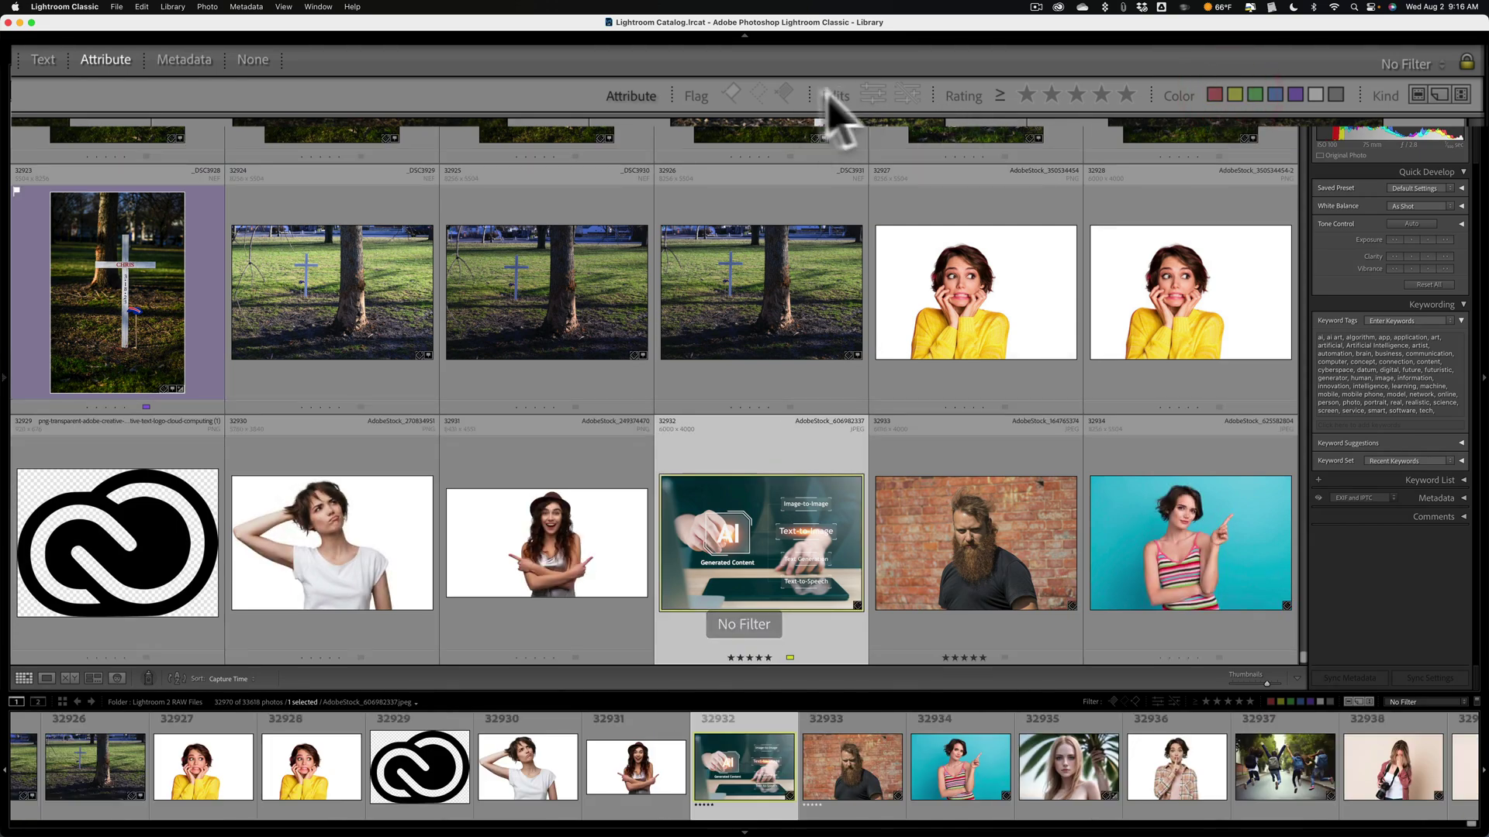
Filter the grid by flag status to flagged, rejected and unflagged photos, turning each flag filter off again
left_click(731, 93)
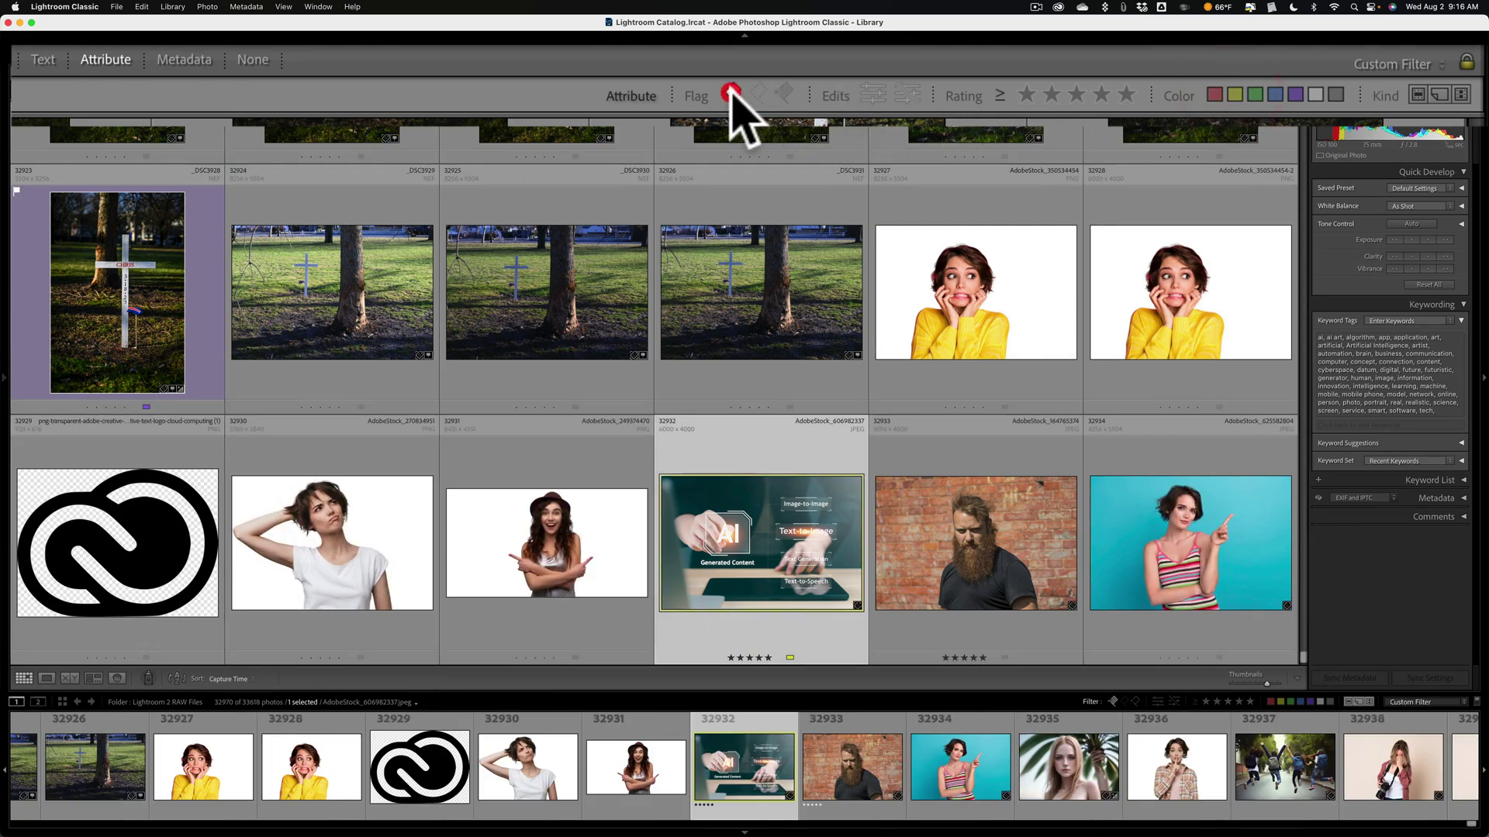
left_click(757, 93)
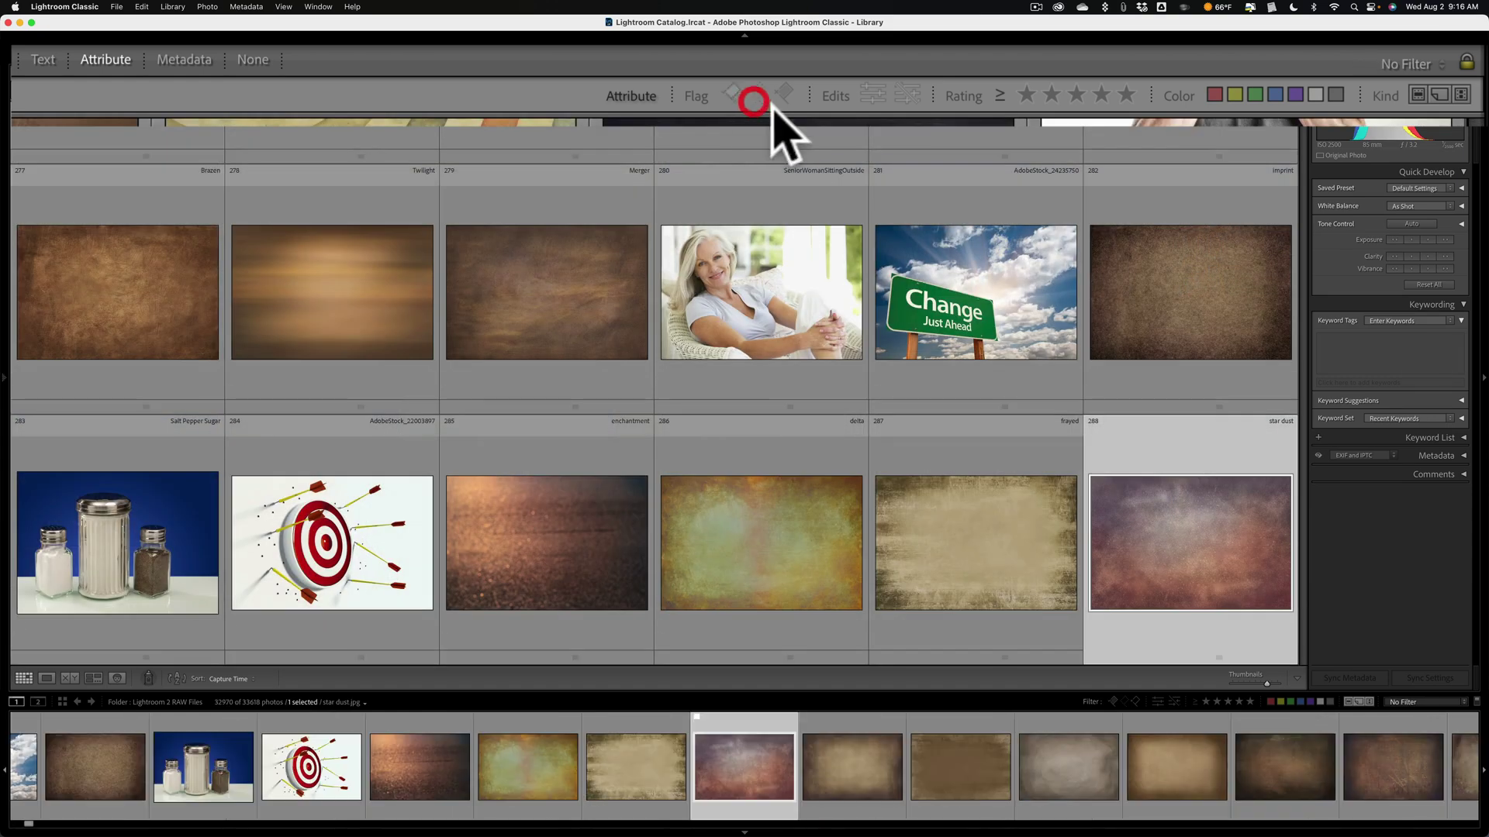
left_click(782, 93)
left_click(779, 94)
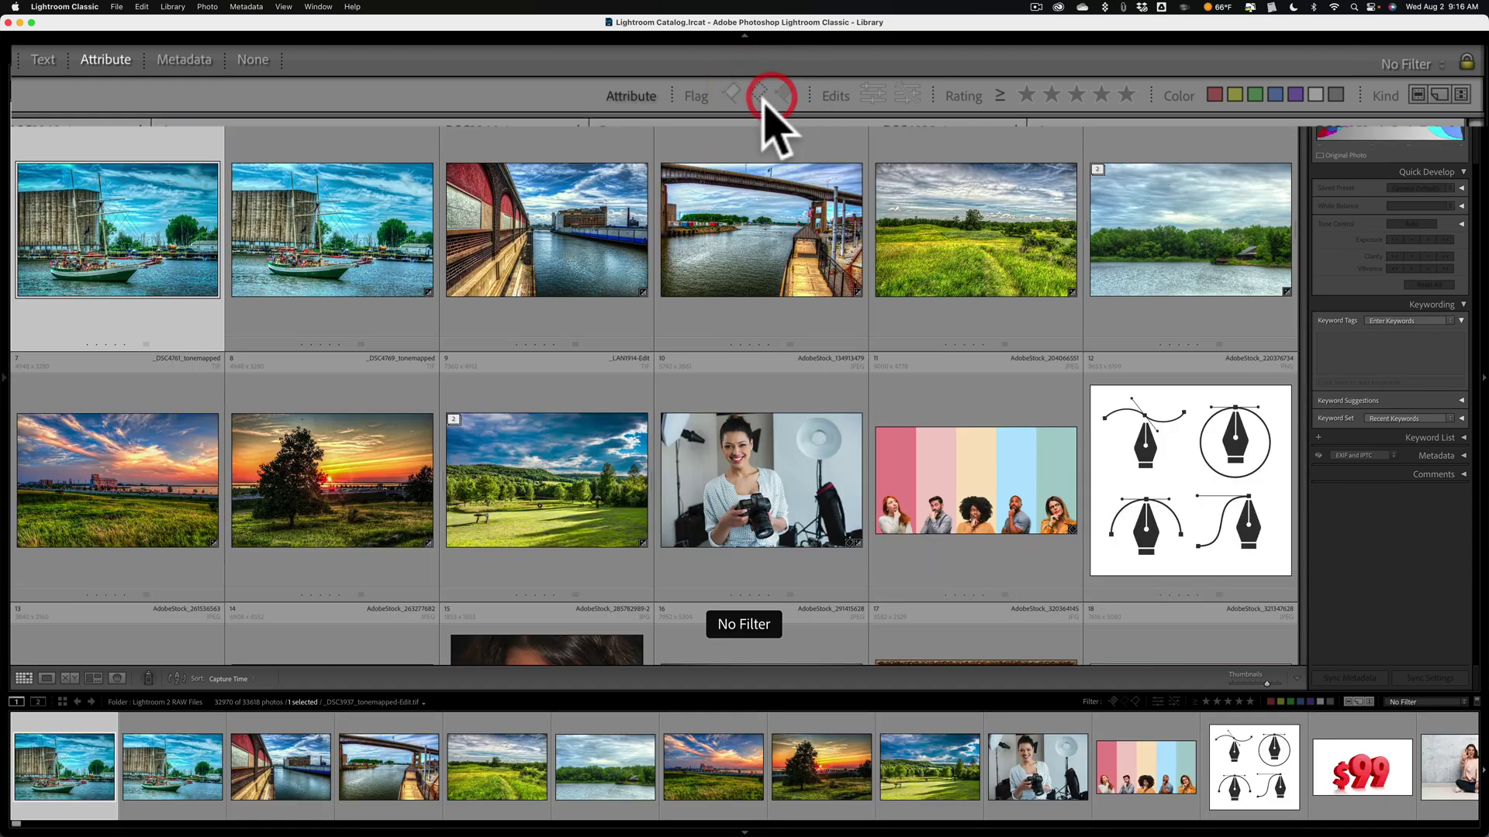
left_click(758, 91)
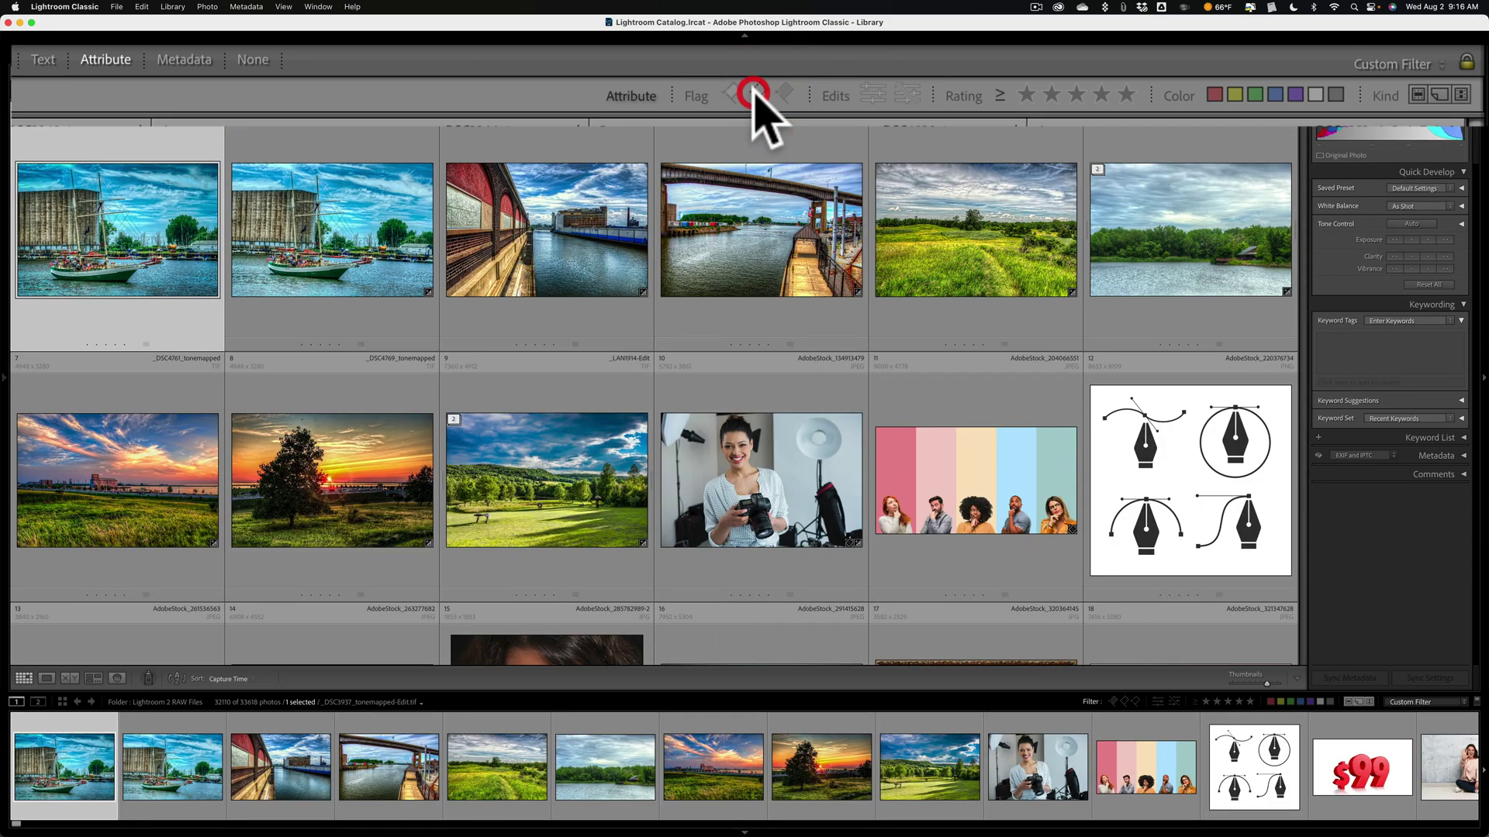
left_click(757, 92)
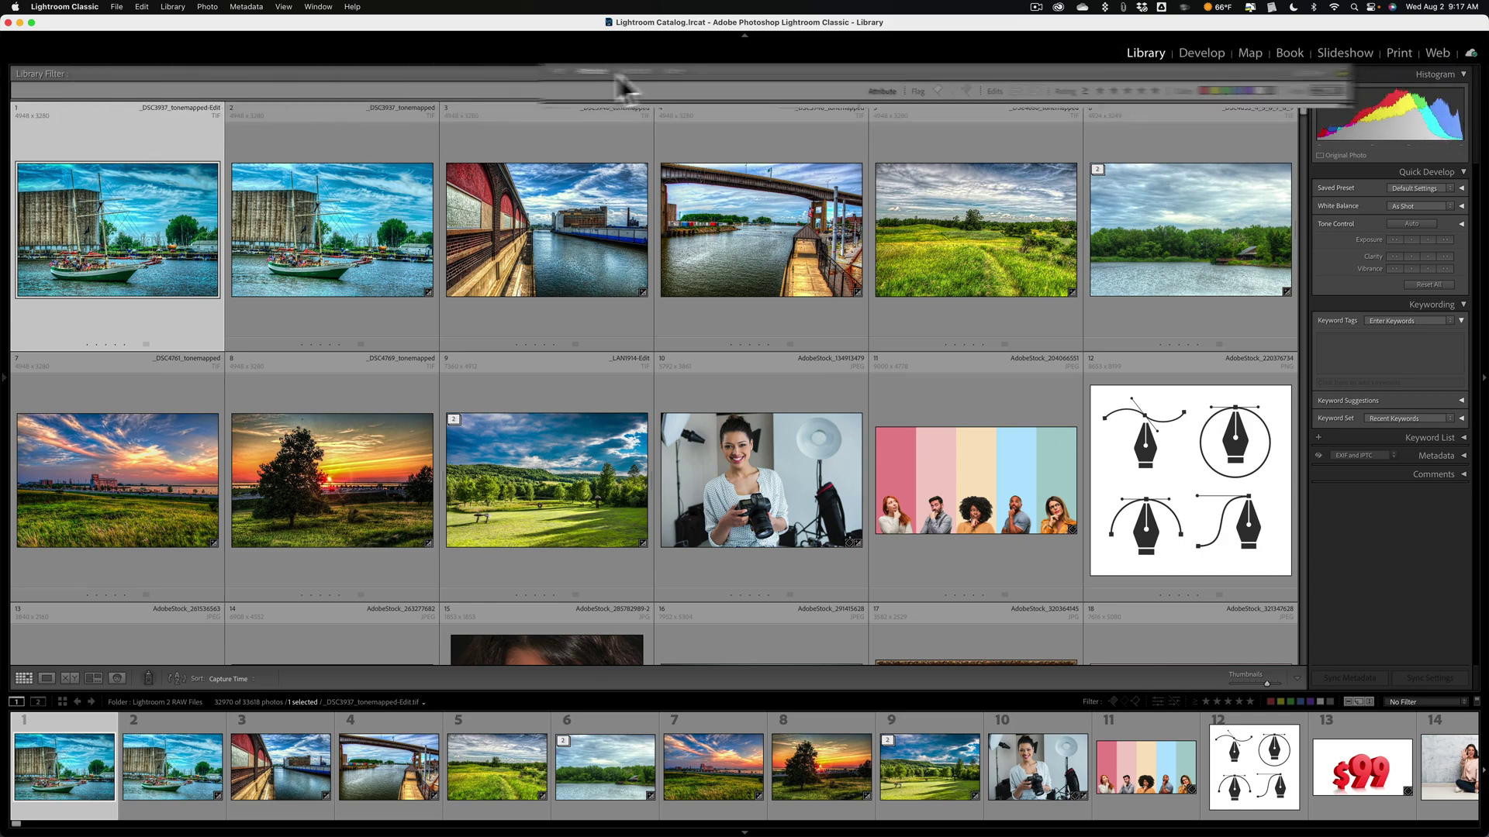
Show the Metadata filter columns and look through the listed dates and lenses
left_click(669, 71)
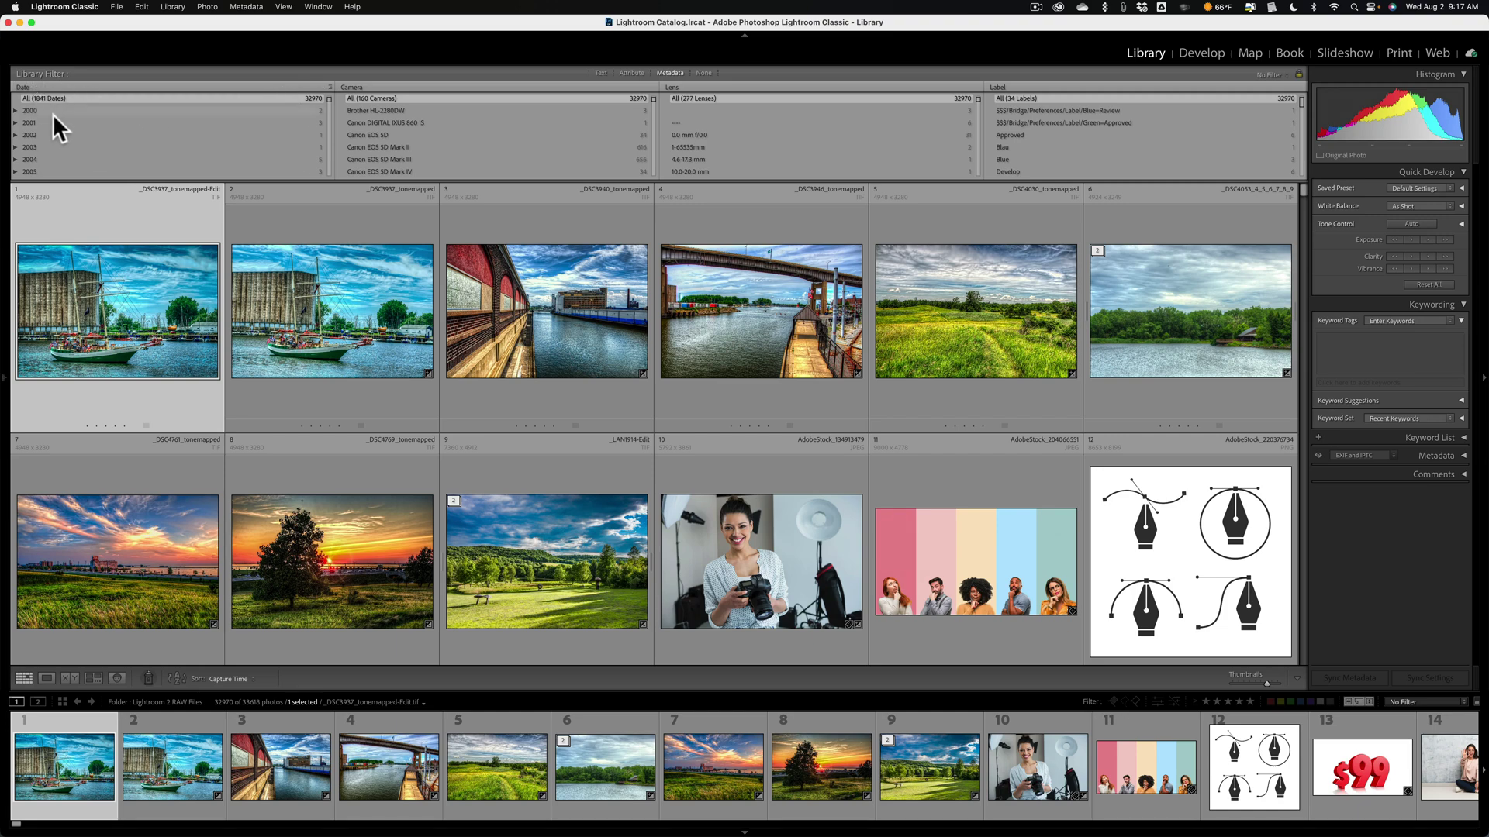
scroll(58, 115, "down", 3)
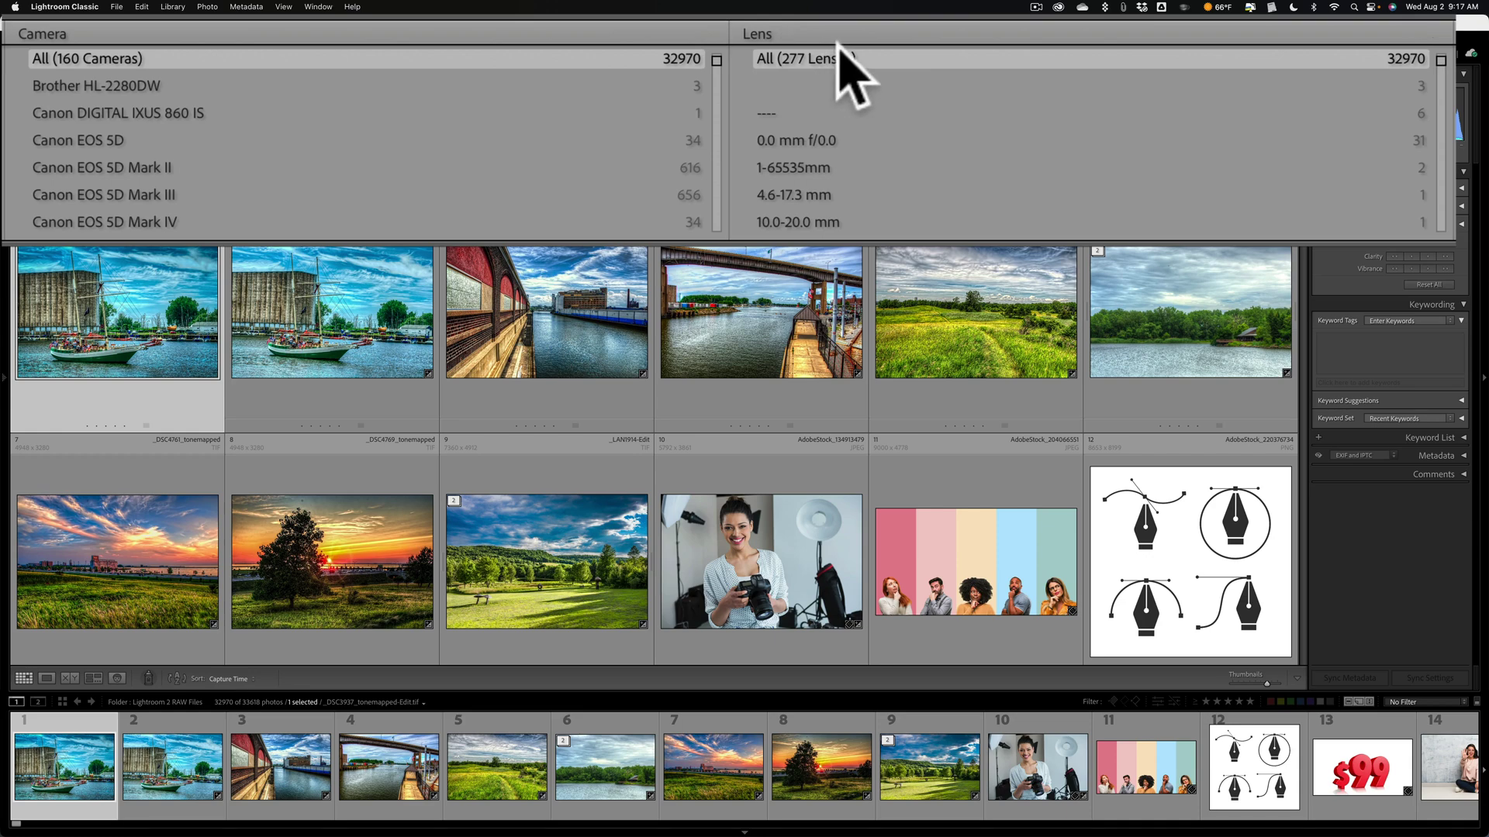
scroll(767, 116, "down", 5)
scroll(944, 56, "down", 10)
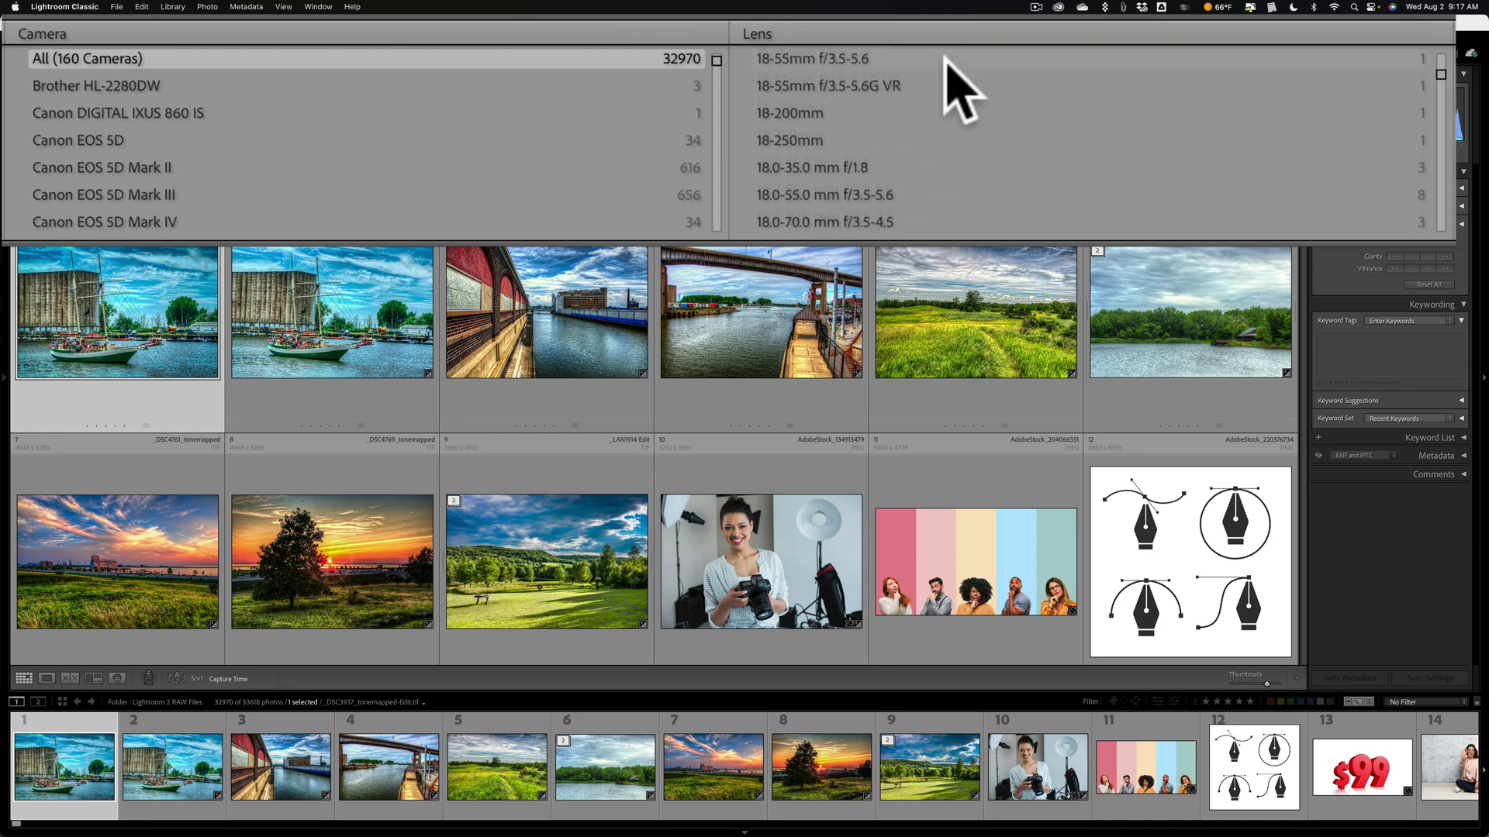
scroll(934, 90, "up", 15)
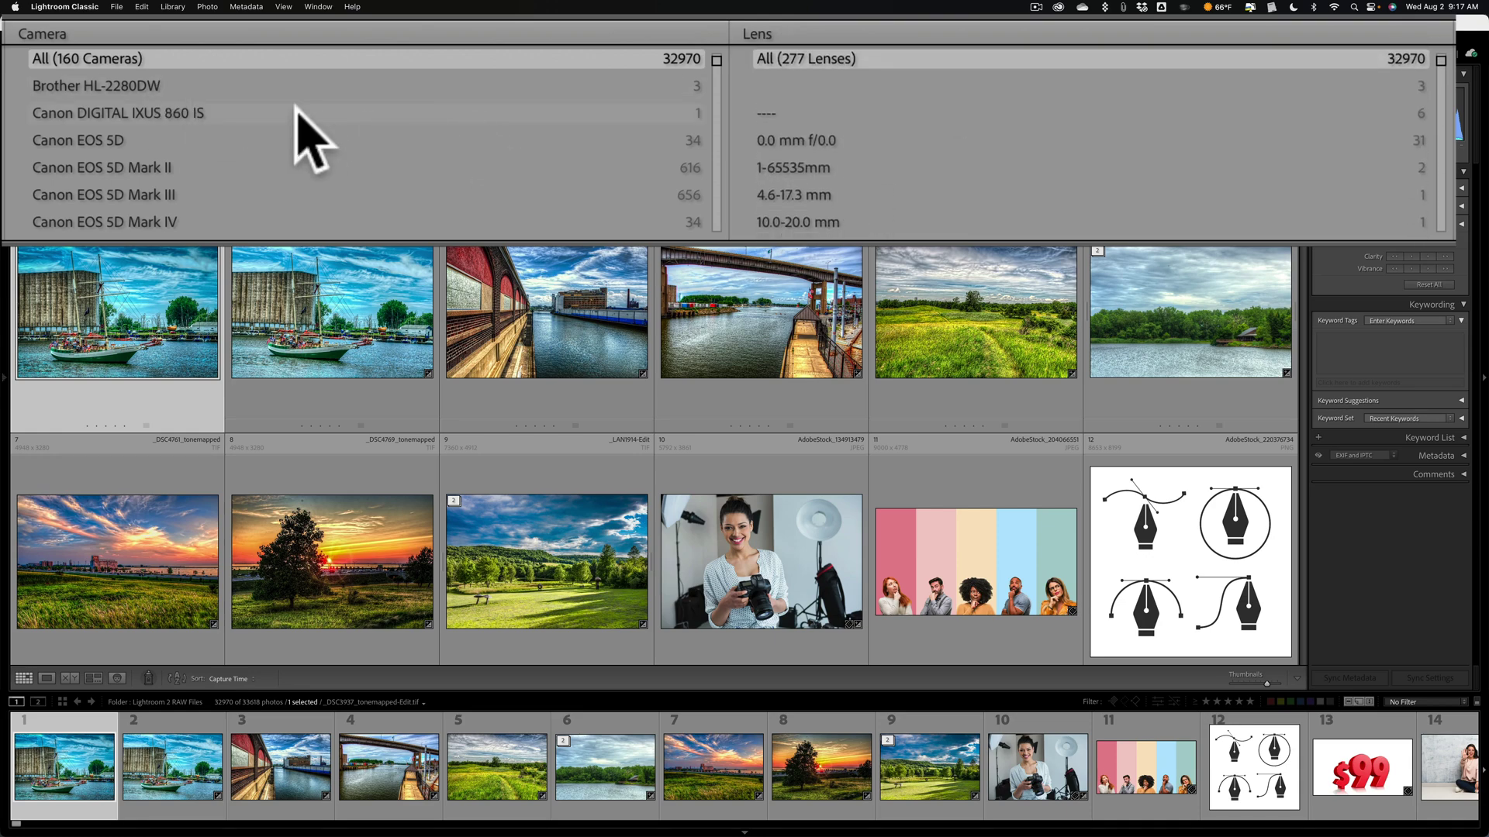
Find the NIKON Z 7_2 among the cameras and show only the photos taken with it
scroll(240, 132, "down", 10)
scroll(256, 140, "down", 15)
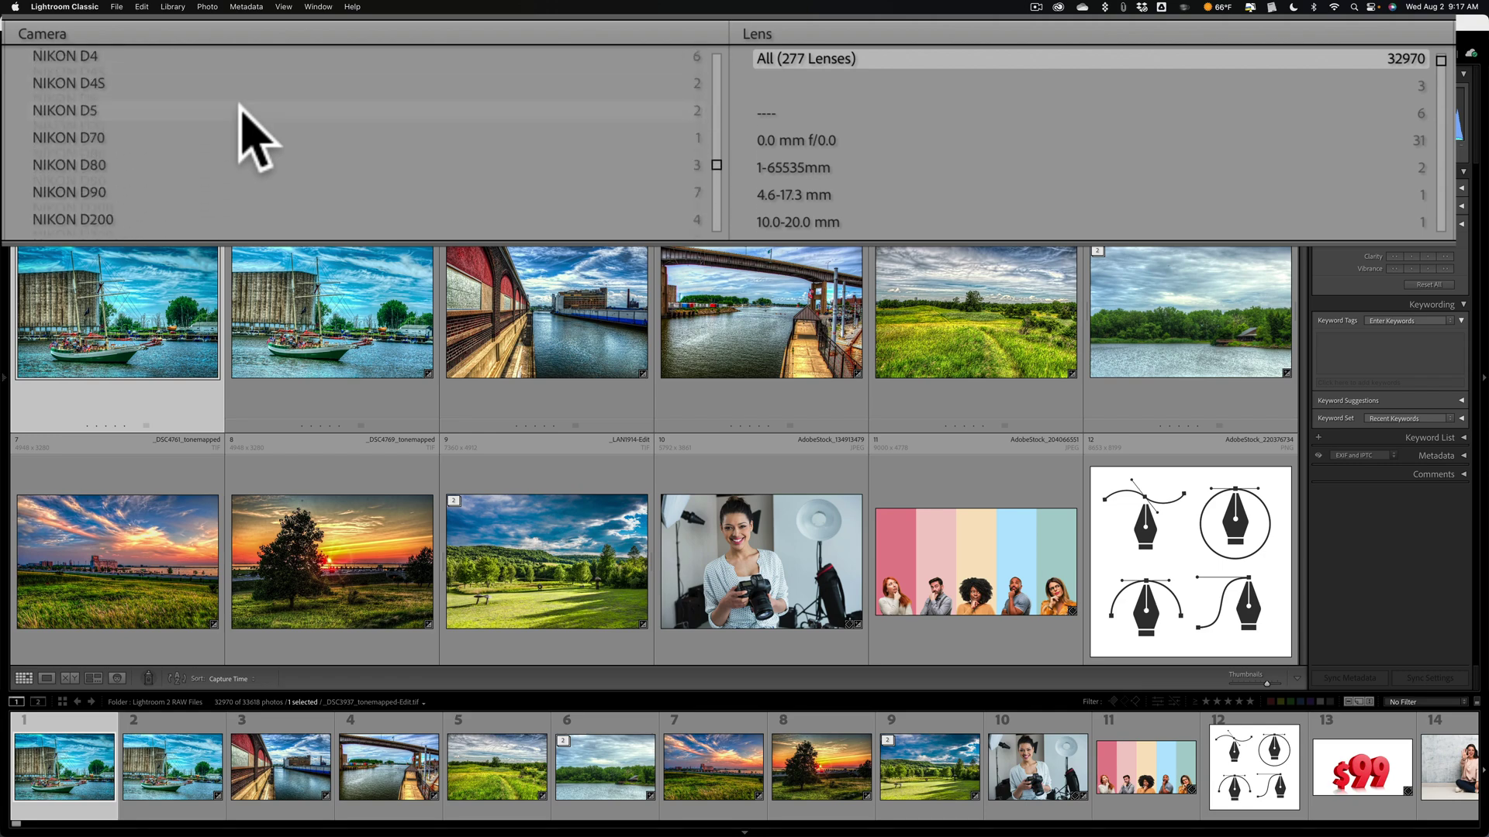
scroll(256, 140, "down", 15)
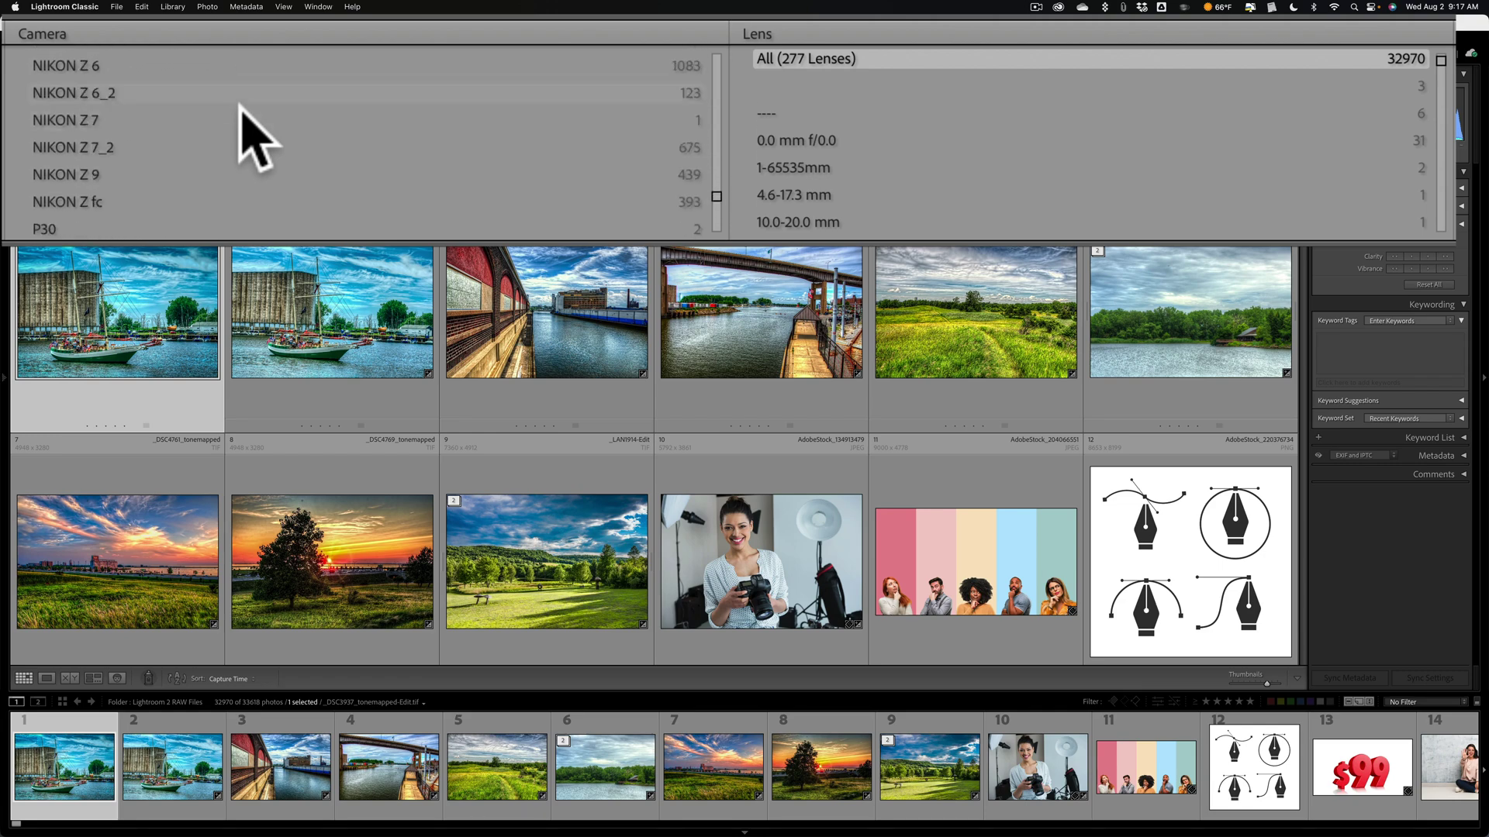
scroll(249, 136, "up", 4)
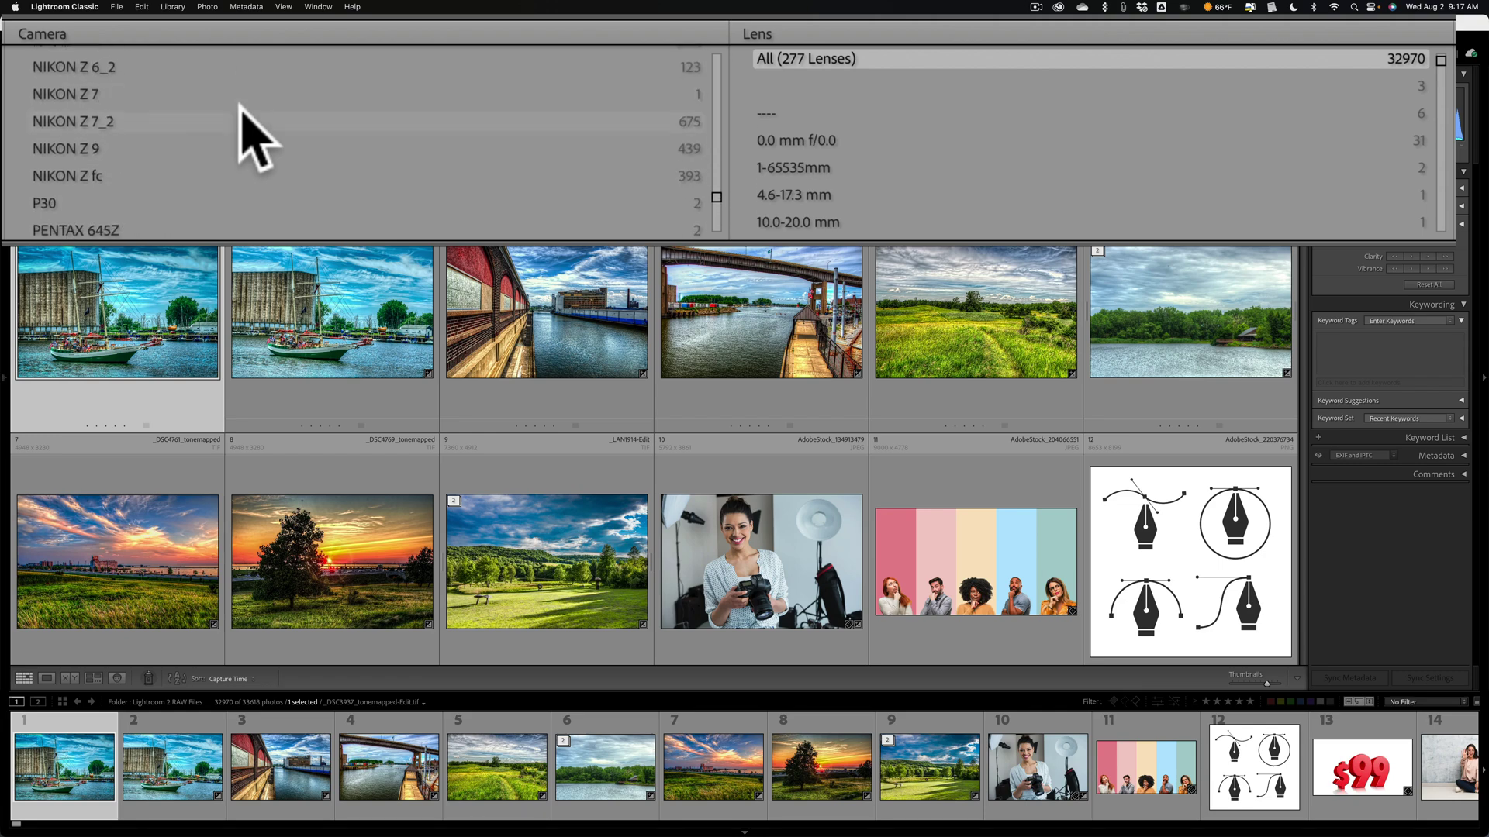
left_click(220, 117)
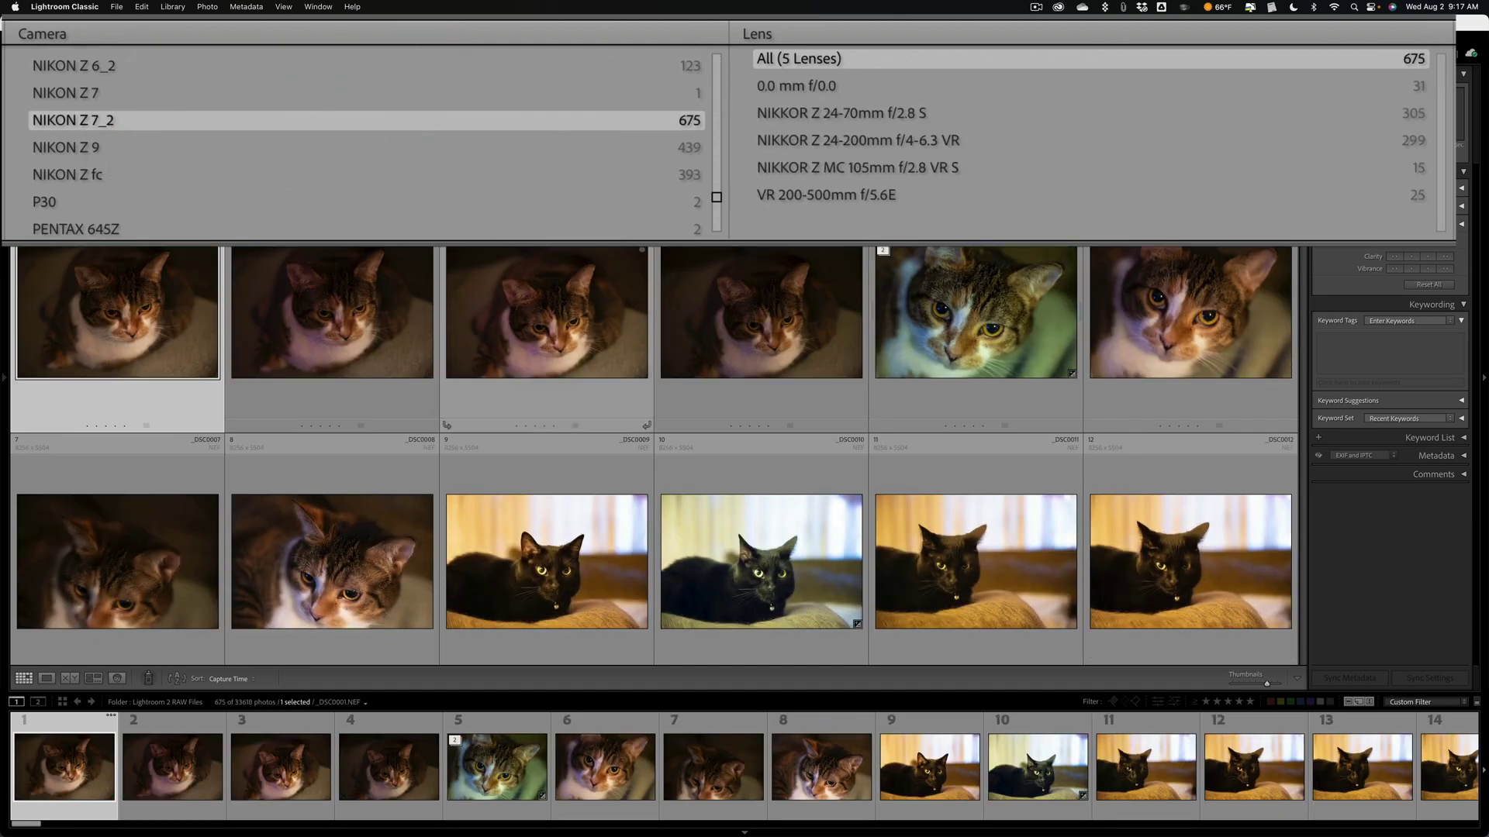
Narrow the photos to the NIKKOR Z 24-200mm f/4-6.3 VR lens and look through the matching shots
left_click(866, 142)
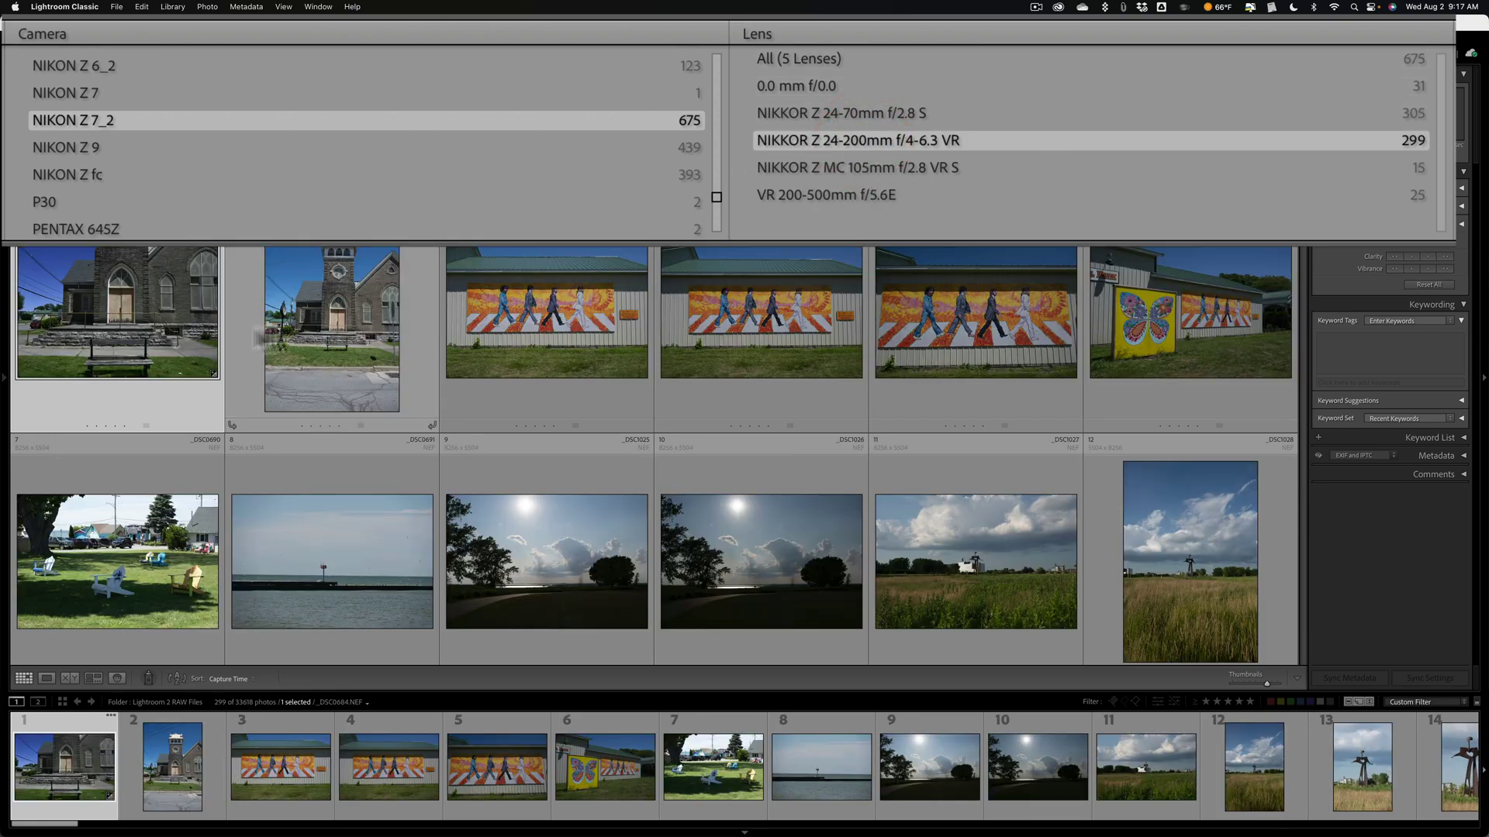
scroll(951, 341, "down", 10)
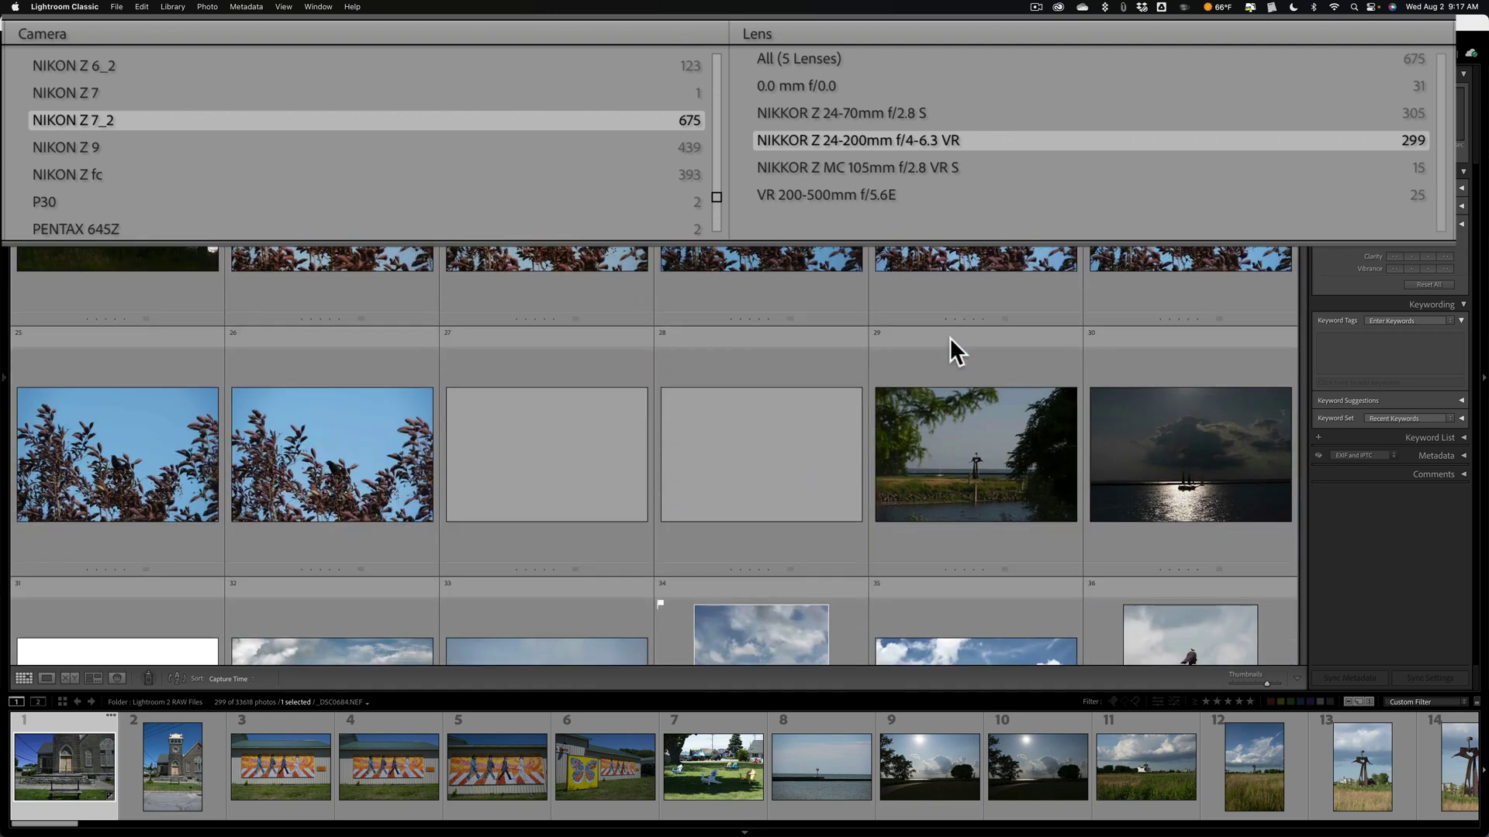
scroll(950, 337, "up", 10)
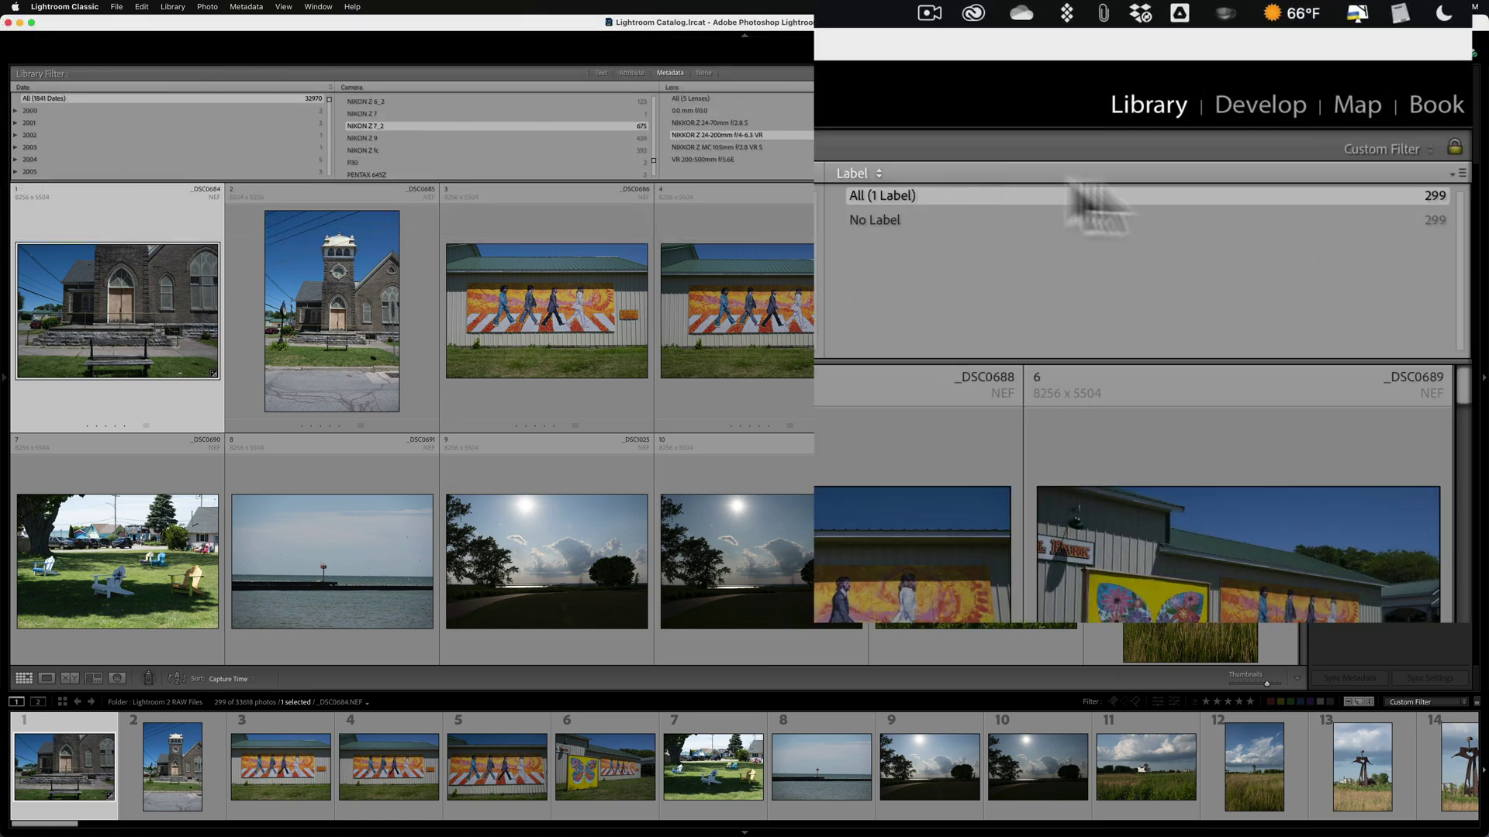
Change the Label metadata column to ISO Speed and show only the photos shot at ISO 25600
left_click(882, 172)
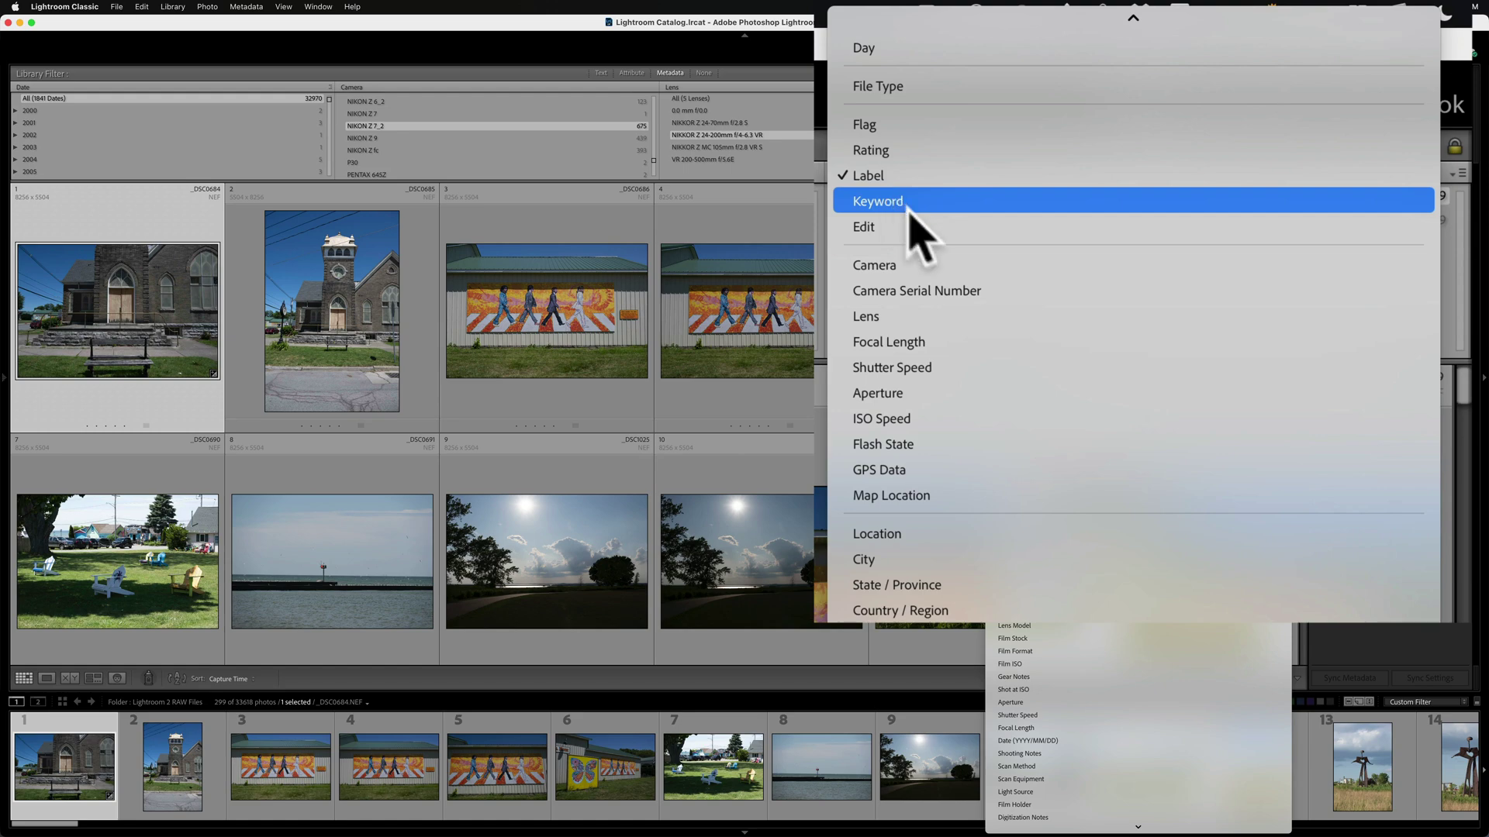
left_click(928, 423)
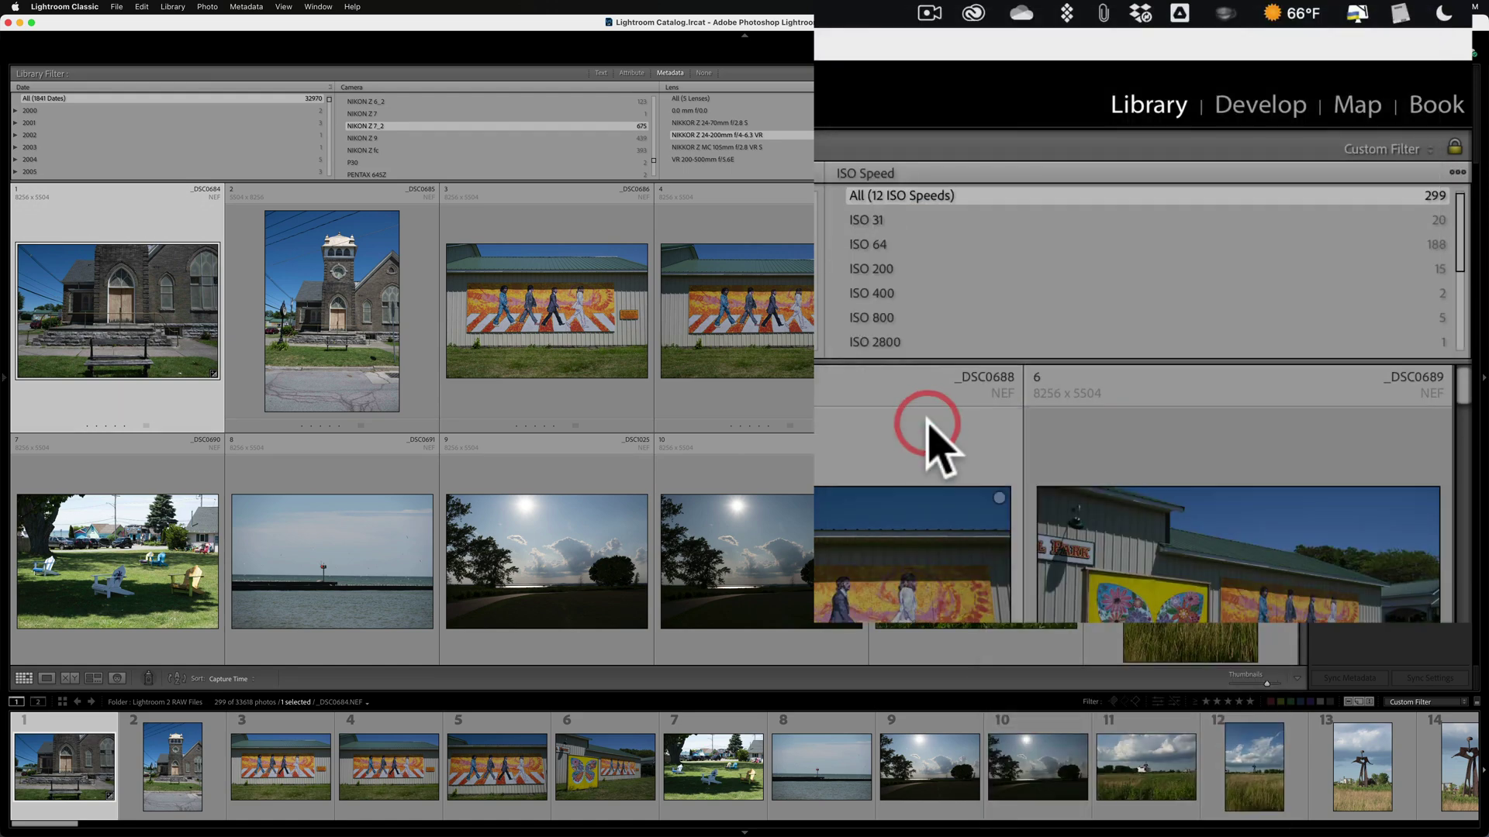
scroll(973, 318, "down", 5)
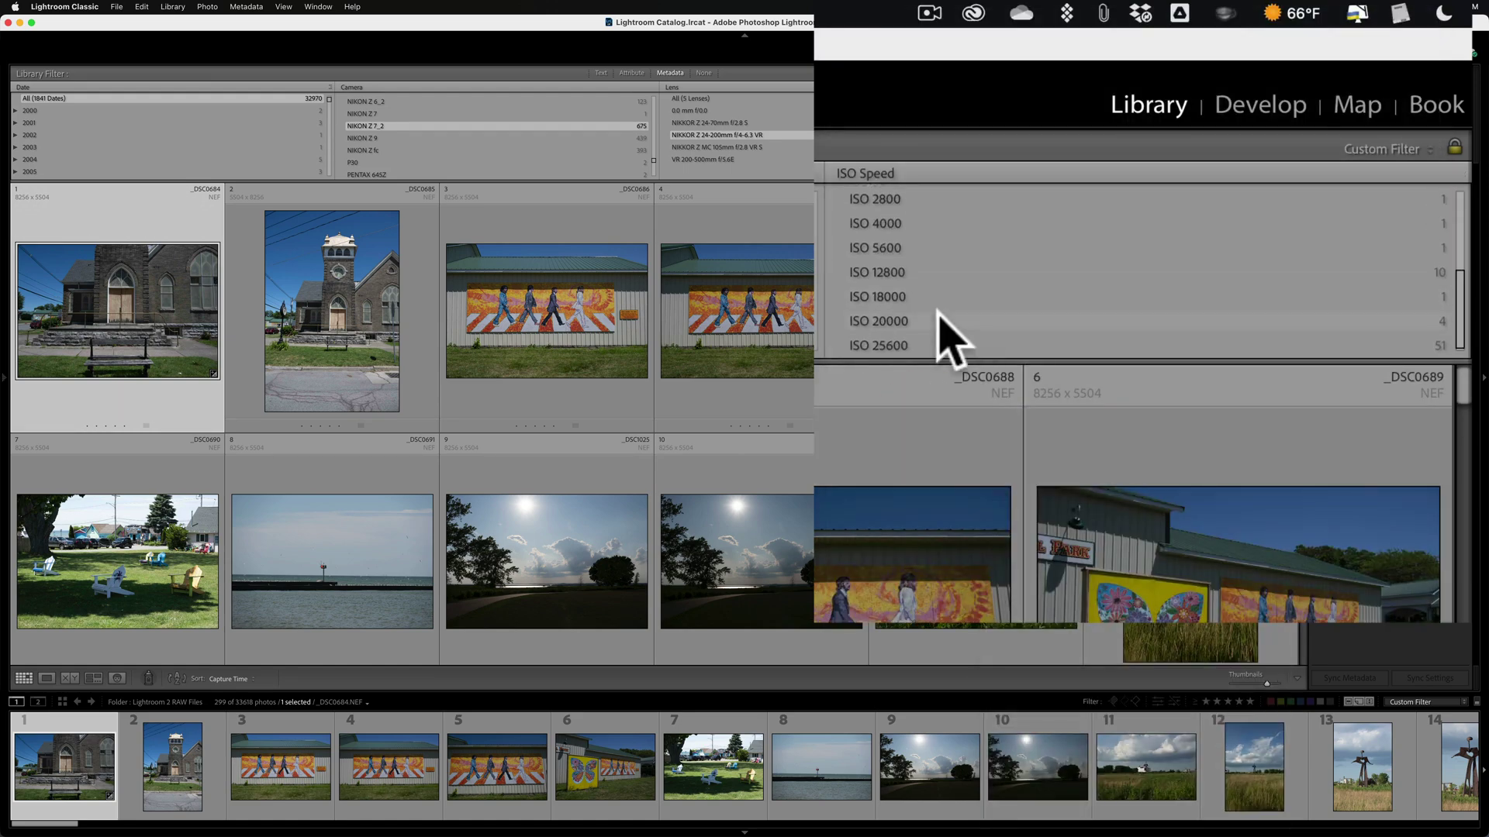
scroll(940, 348, "up", 1)
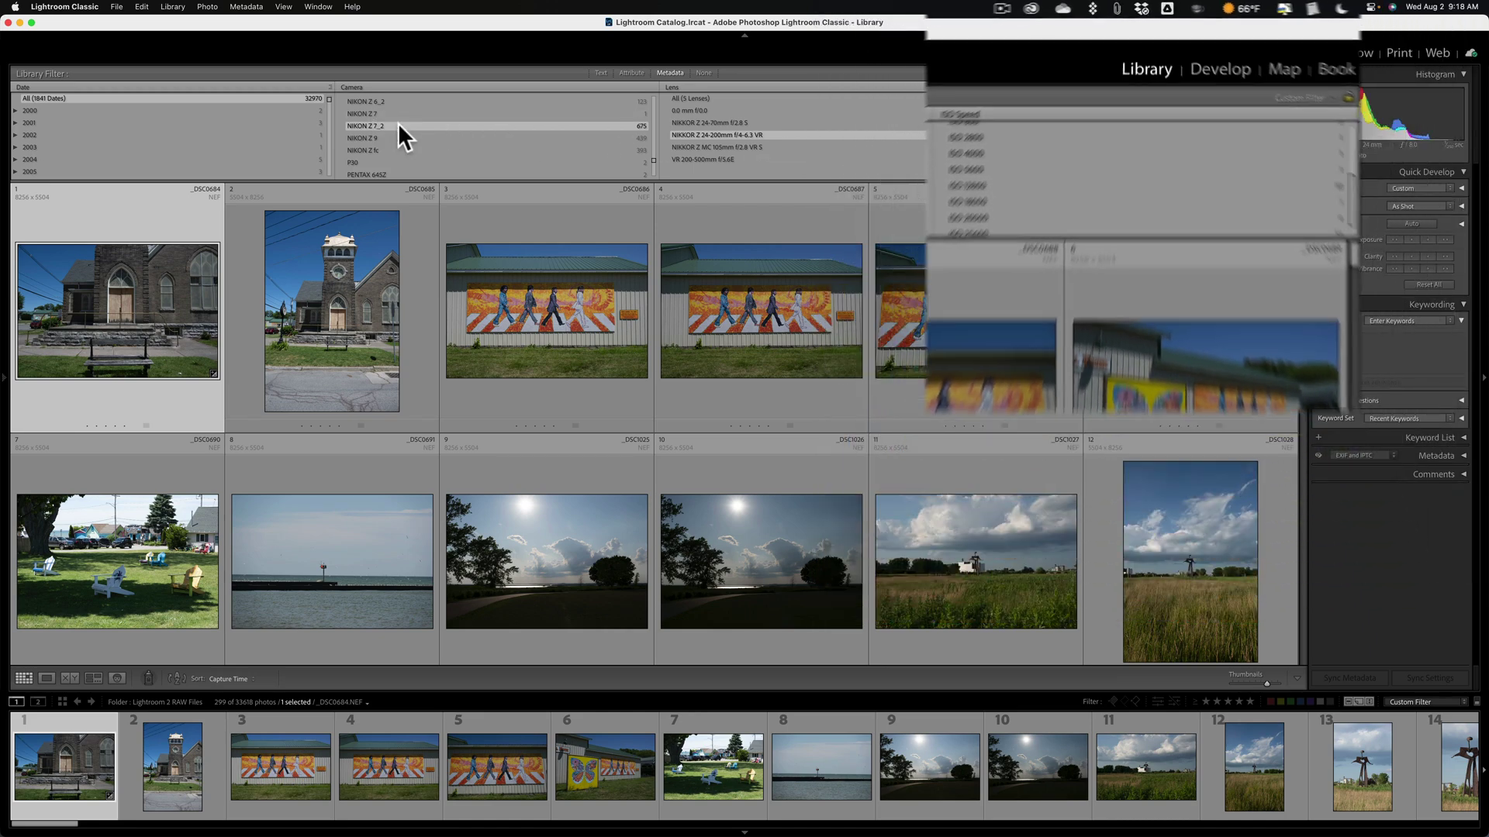
scroll(1063, 138, "down", 1)
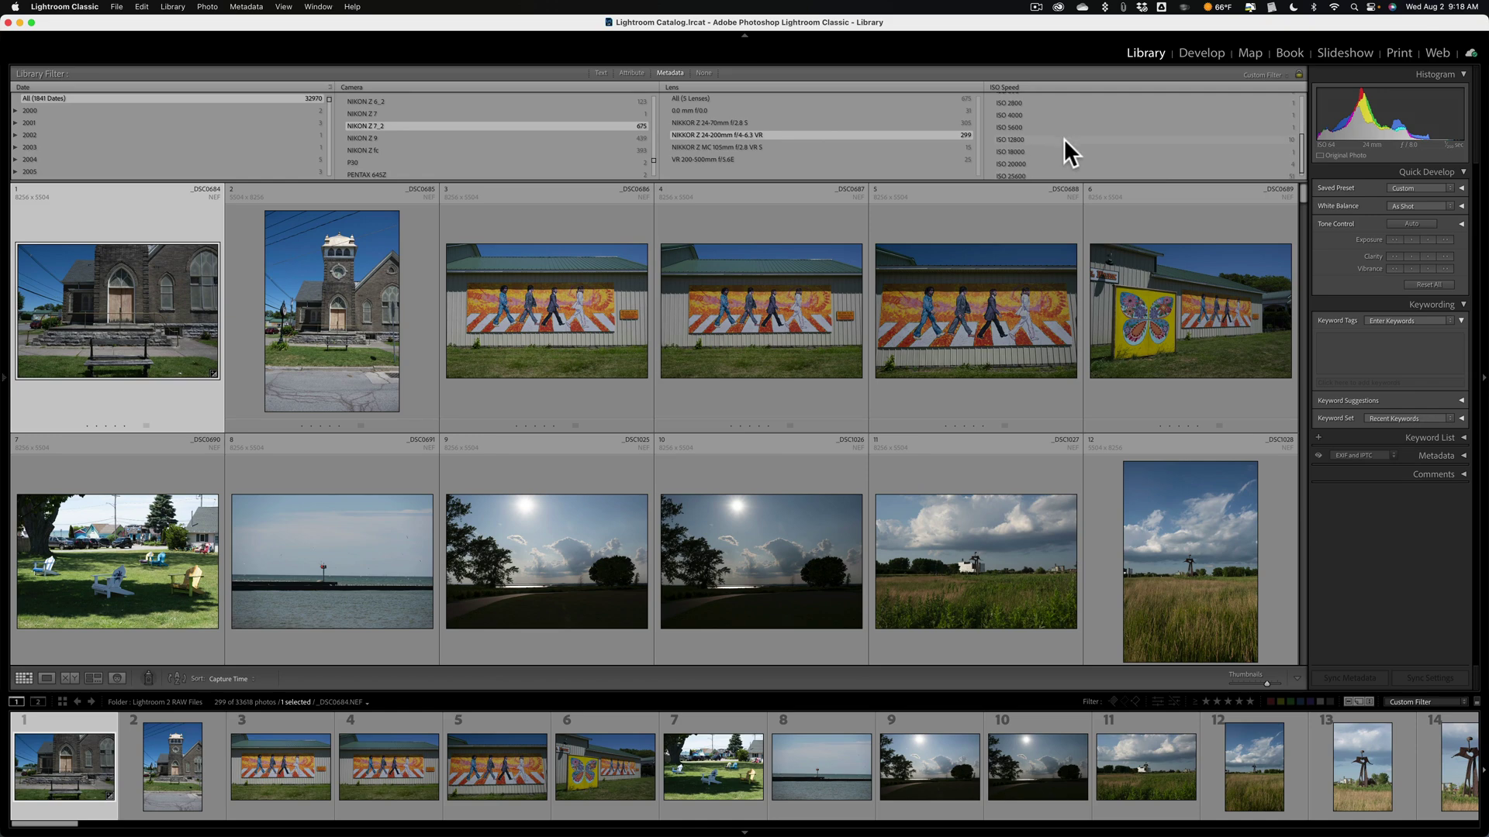
left_click(1025, 172)
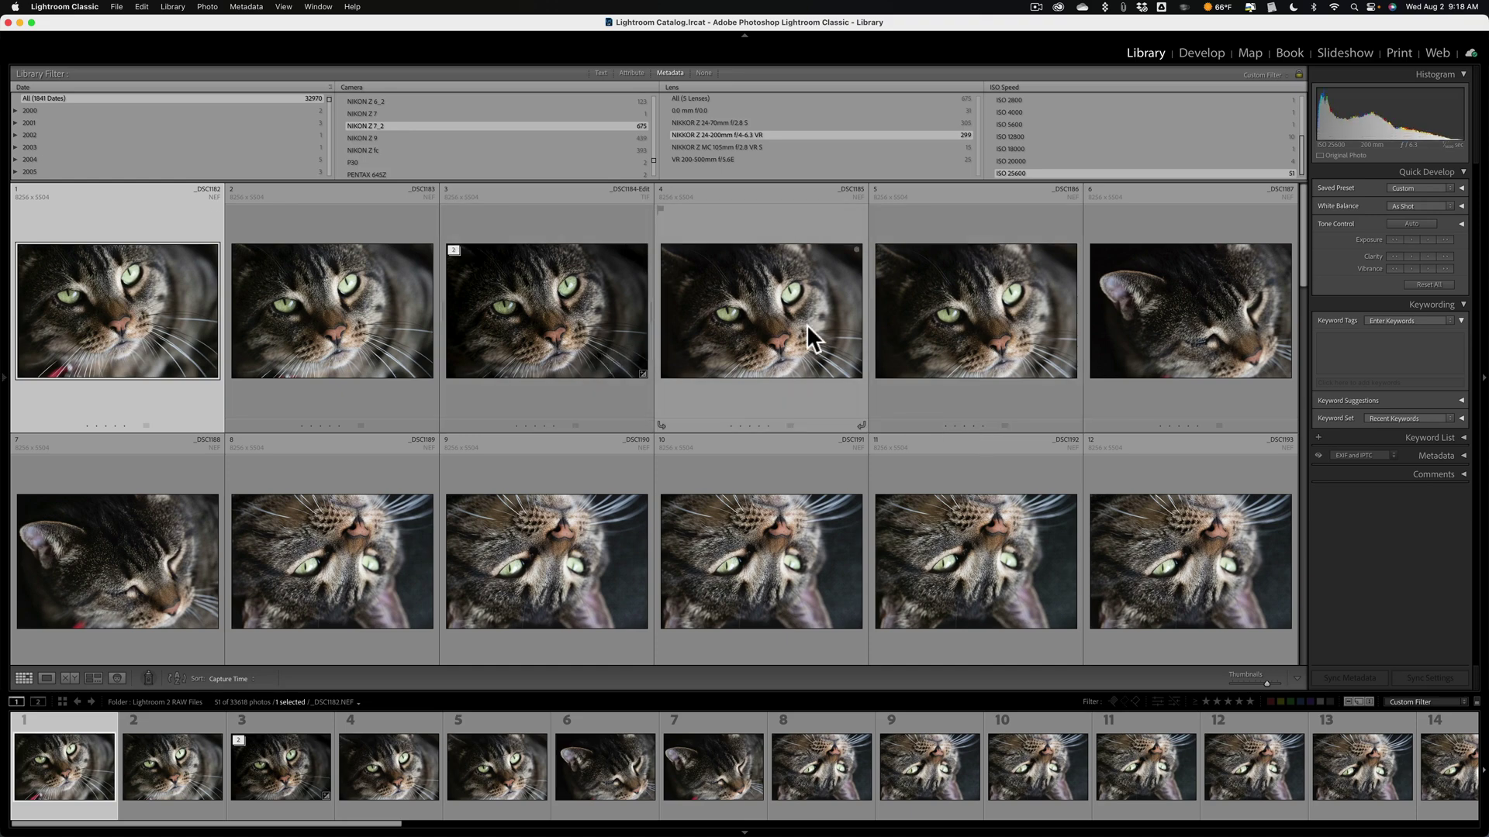
mouse_move(807, 324)
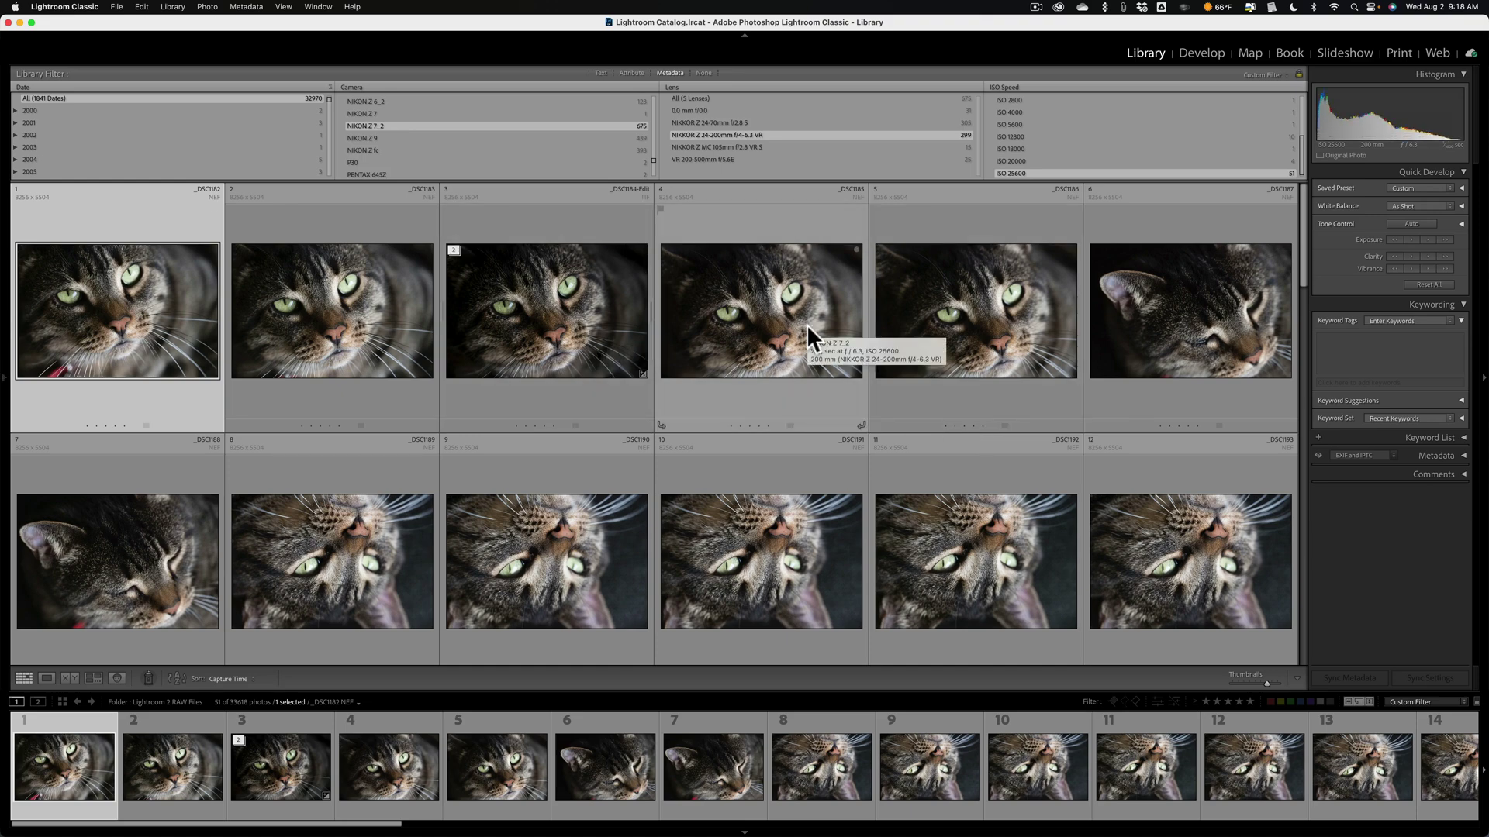
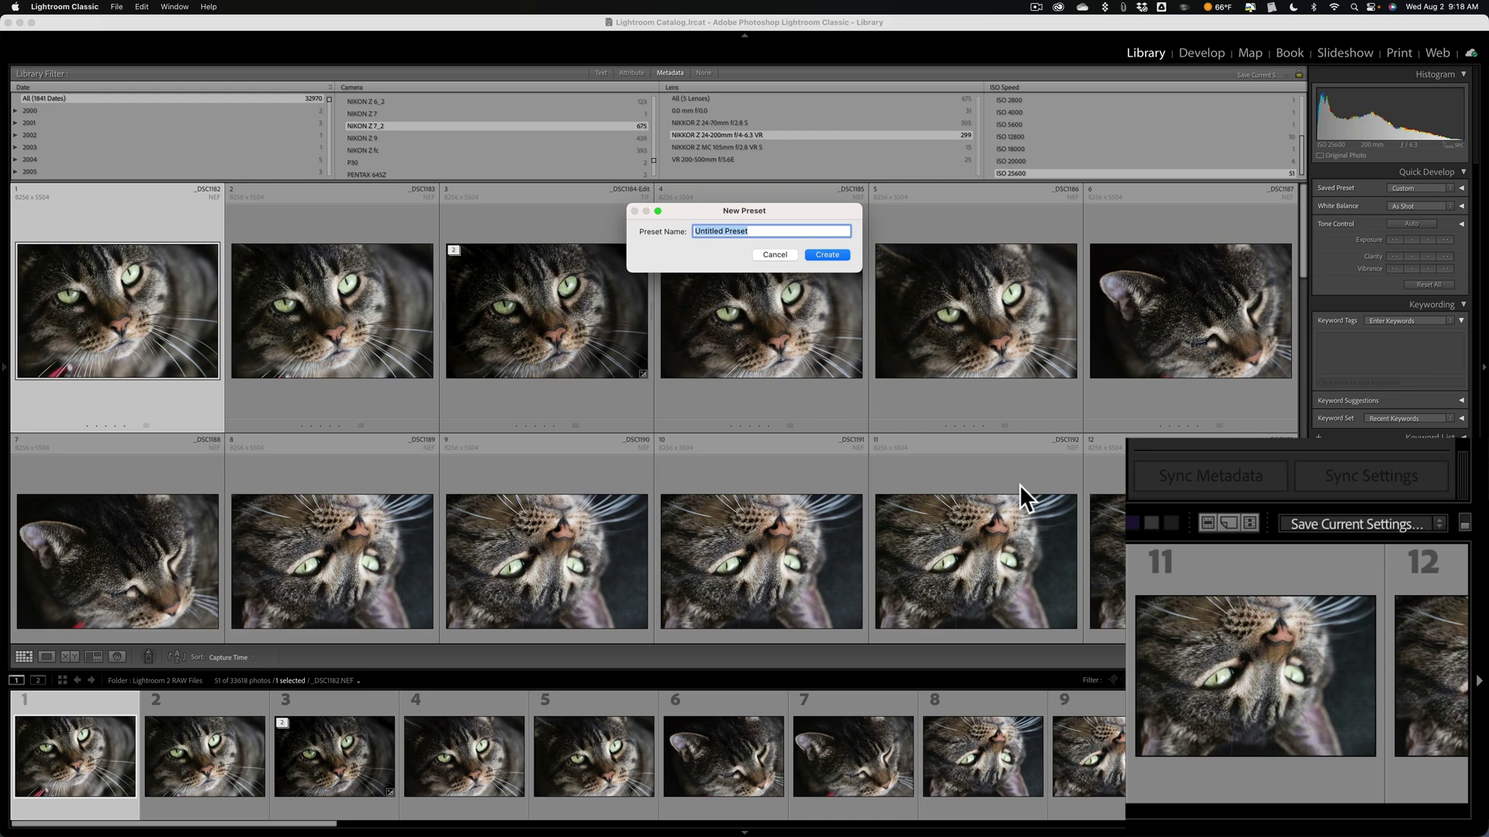
Name the new filter preset "Z7ii Filter" and create it from the current filter settings
type("Z")
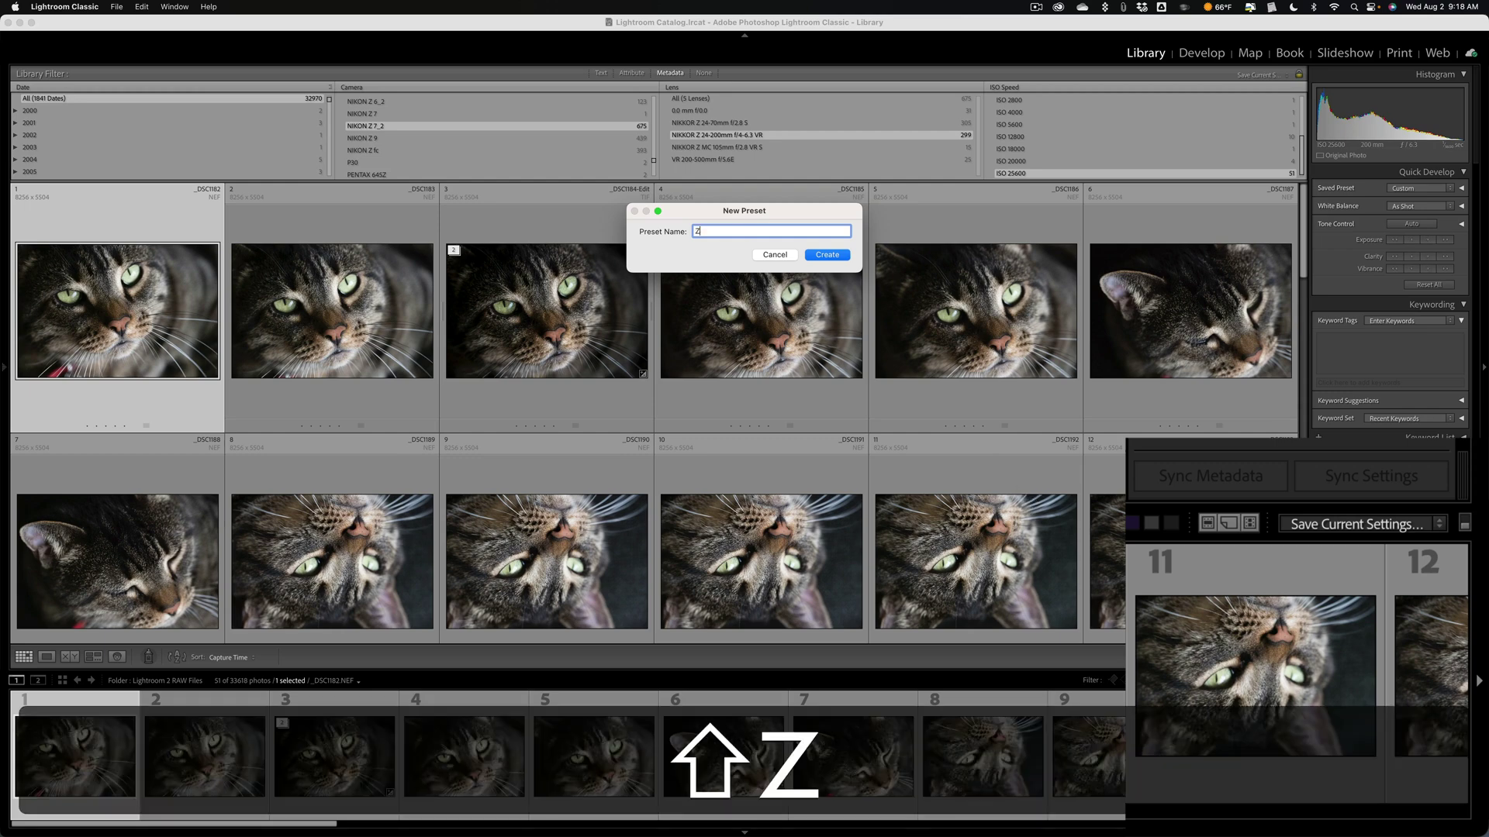
type("7ii")
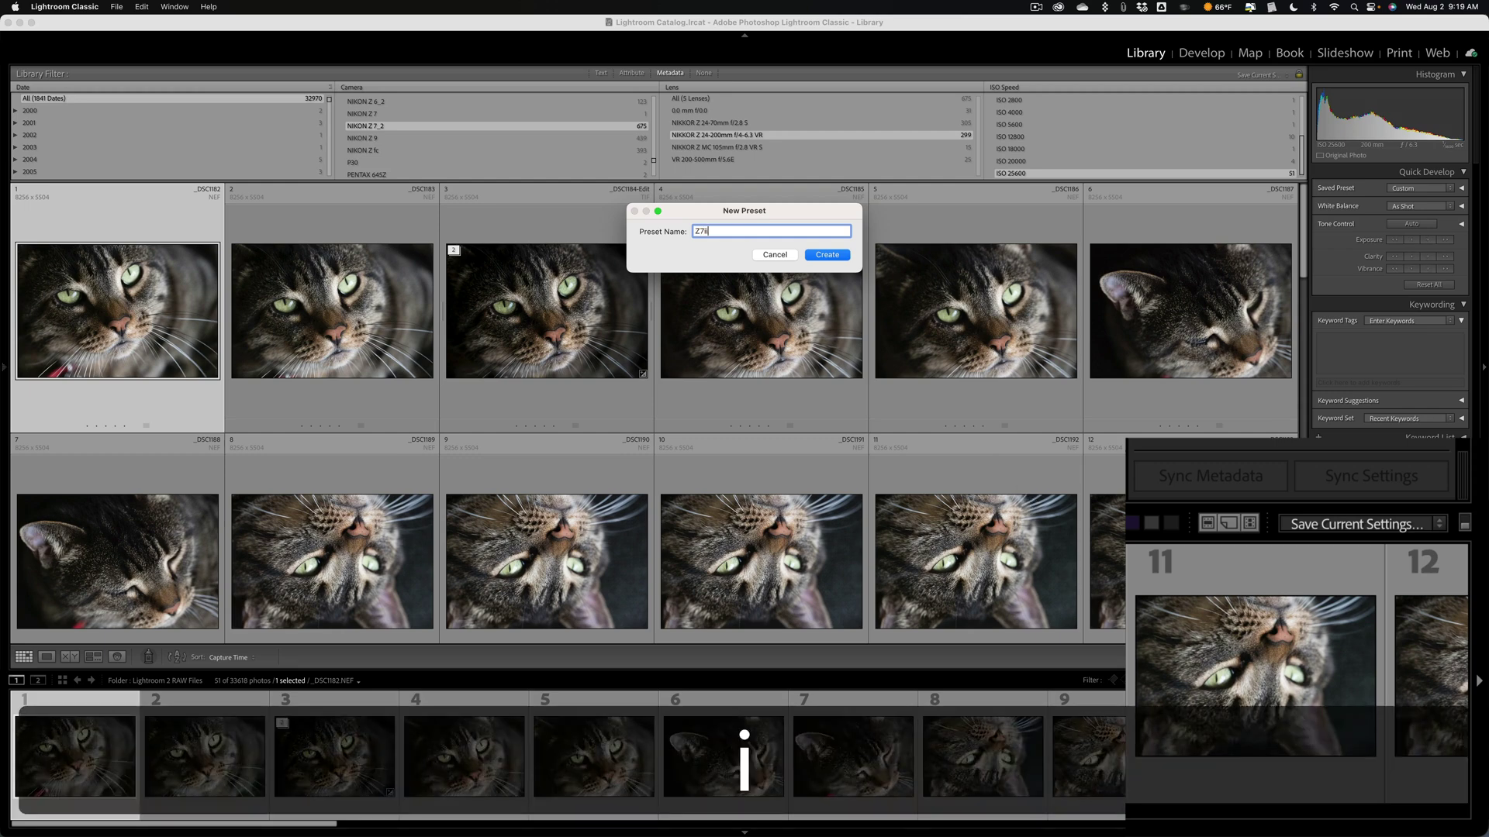
type(" Filter")
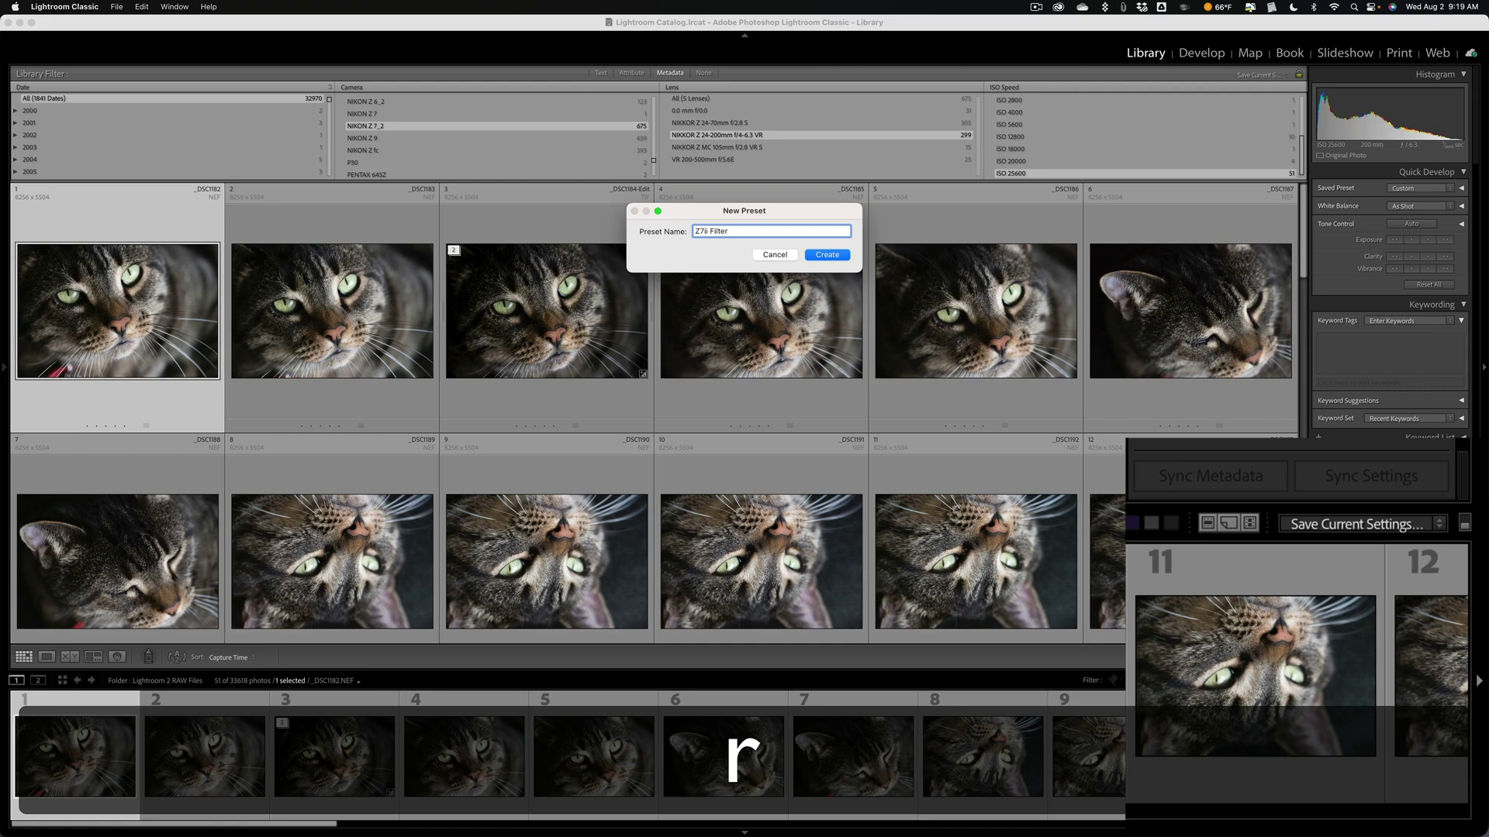
left_click(830, 253)
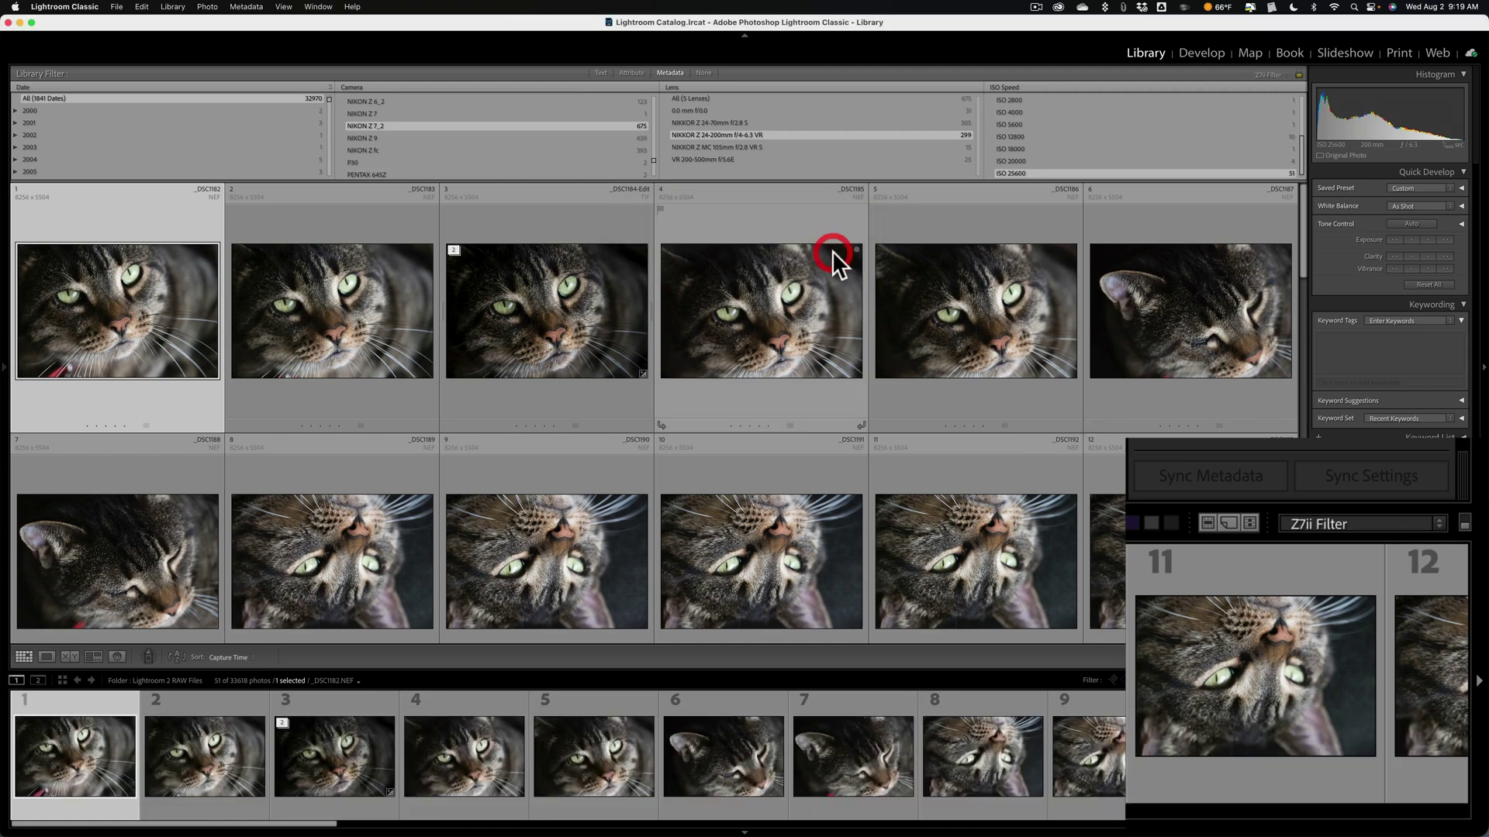
Reset the ISO Speed, Lens and Camera columns to All and turn the Library Filter off
scroll(1014, 133, "up", 3)
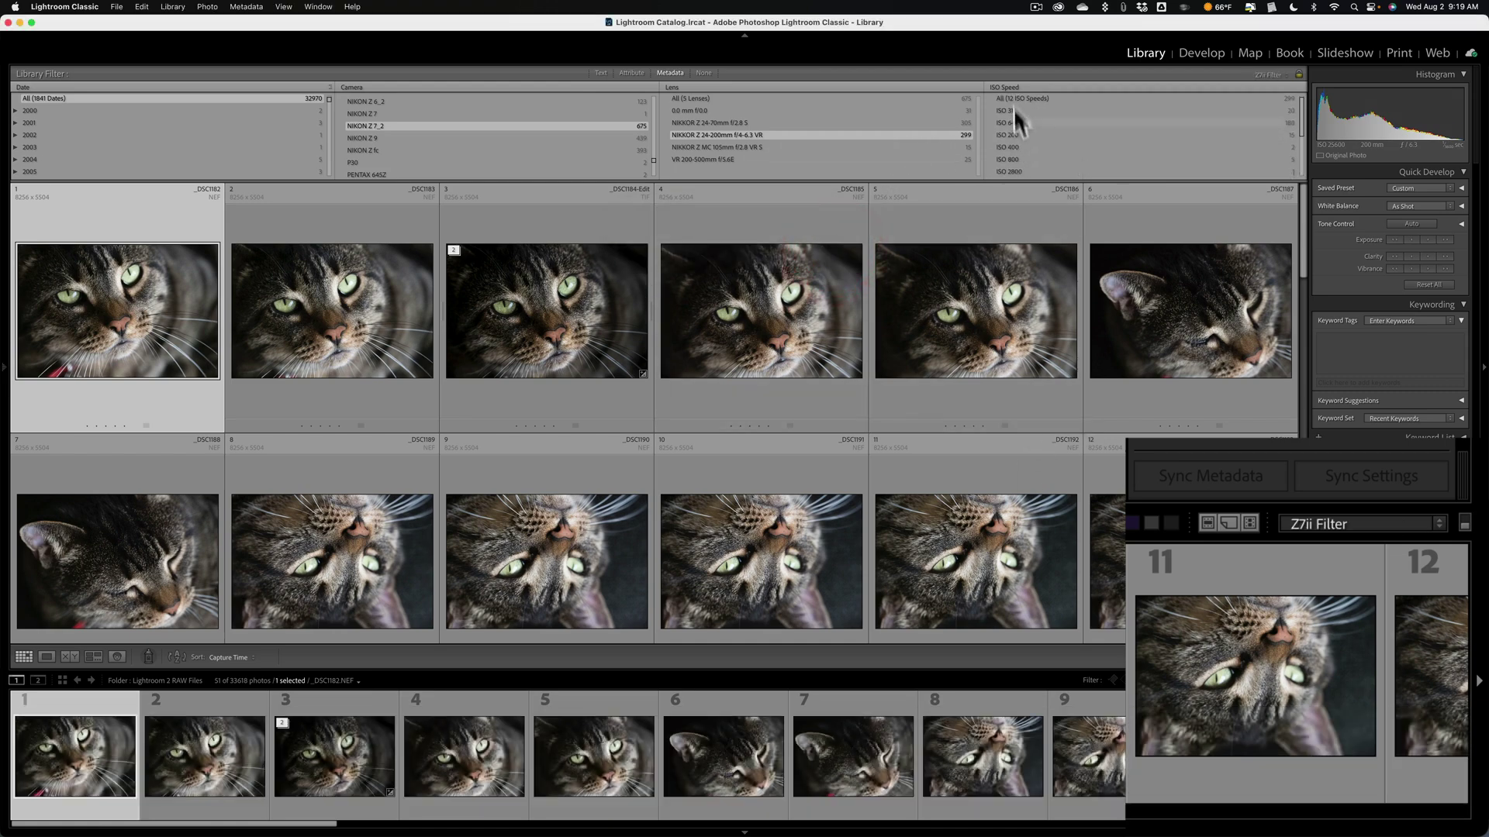
left_click(1010, 99)
left_click(682, 98)
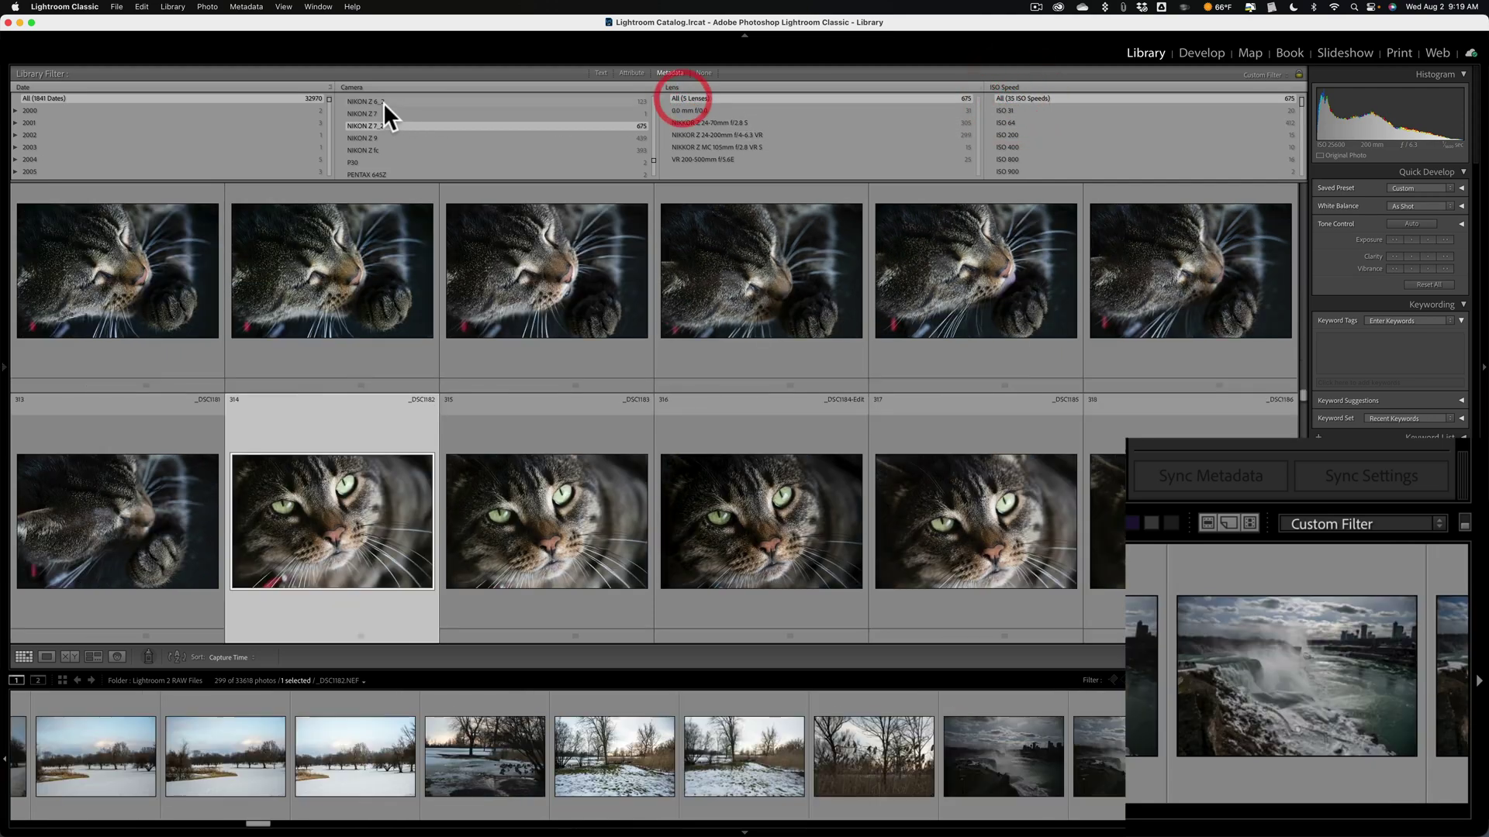
scroll(385, 104, "up", 3)
scroll(384, 104, "up", 5)
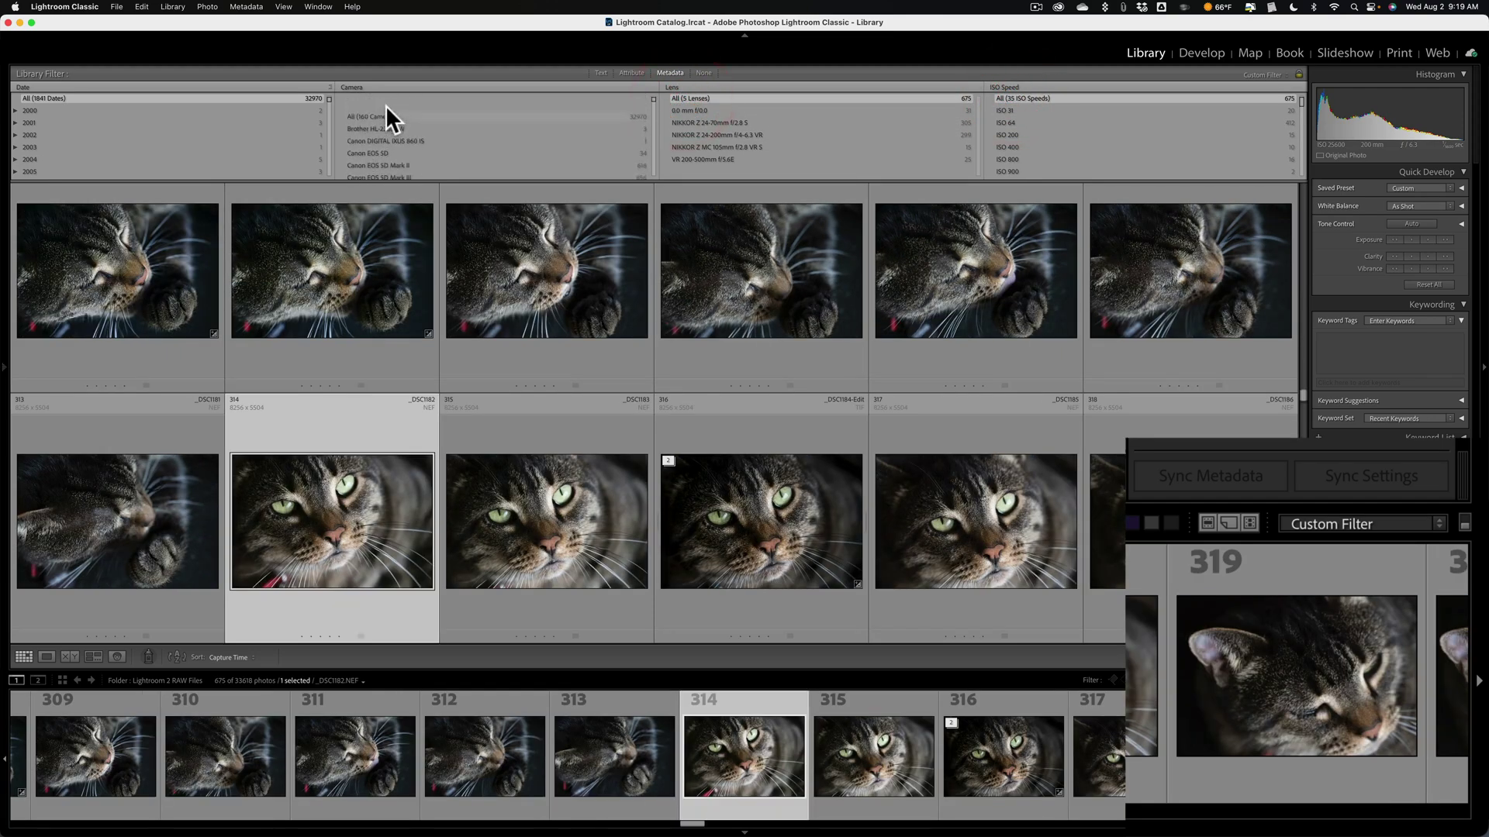
left_click(368, 99)
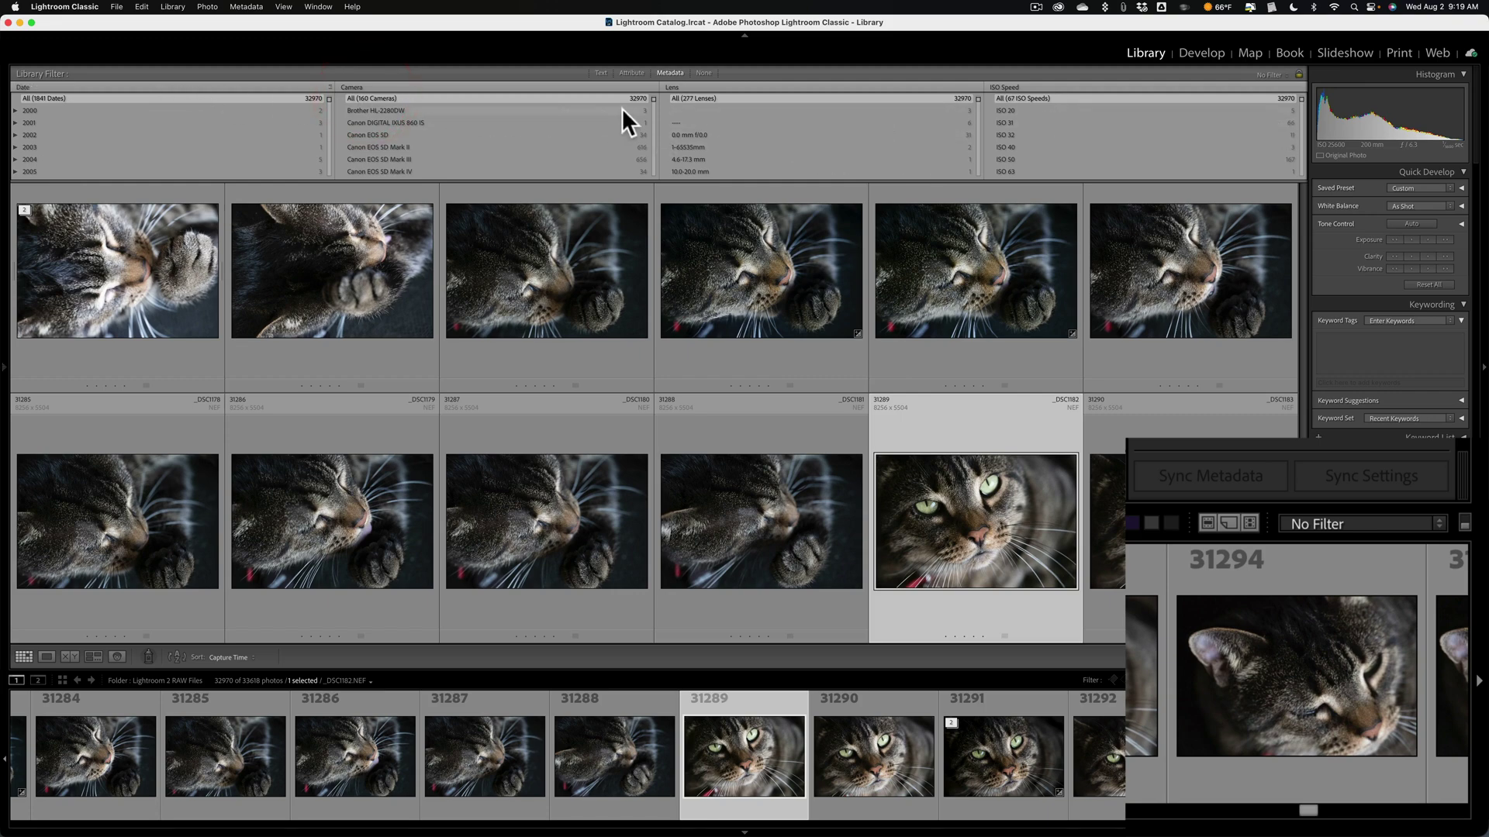
left_click(600, 72)
left_click(704, 72)
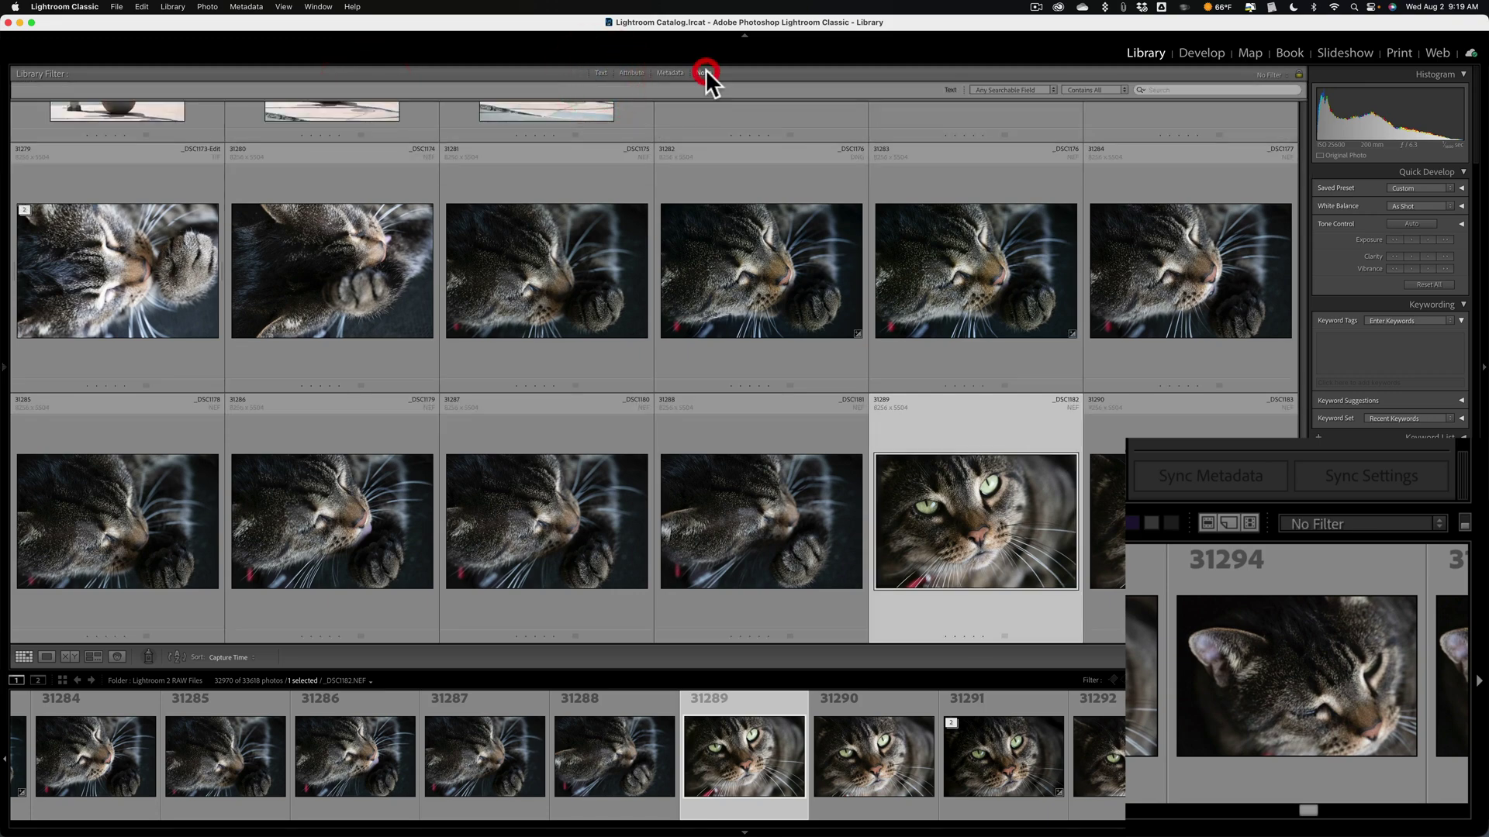
Apply the saved "Z7ii Filter" preset from the filmstrip's filter presets and check a matching photo's shooting info
left_click(1434, 524)
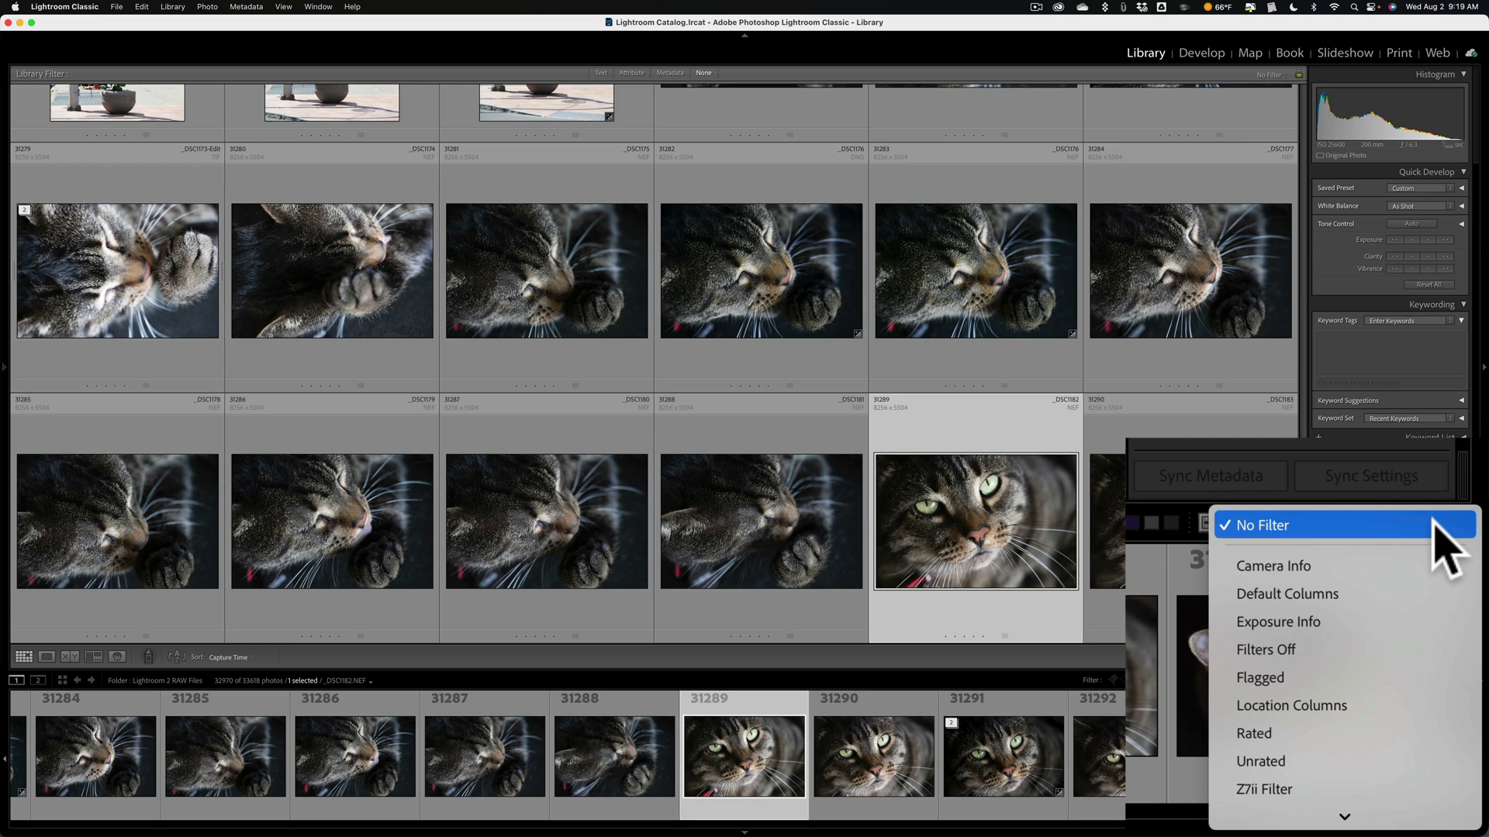
scroll(1445, 548, "down", 3)
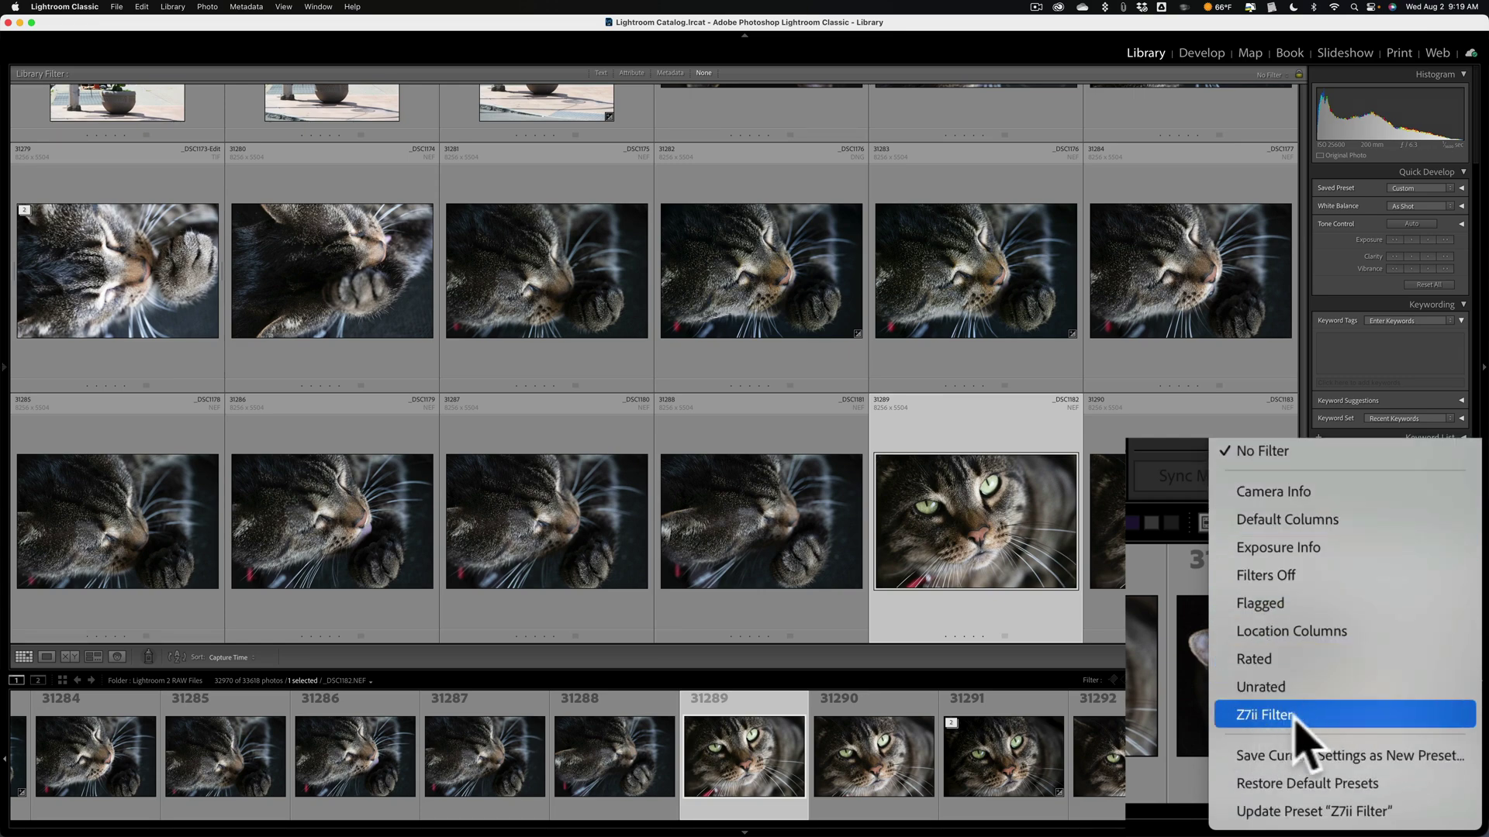
left_click(1327, 716)
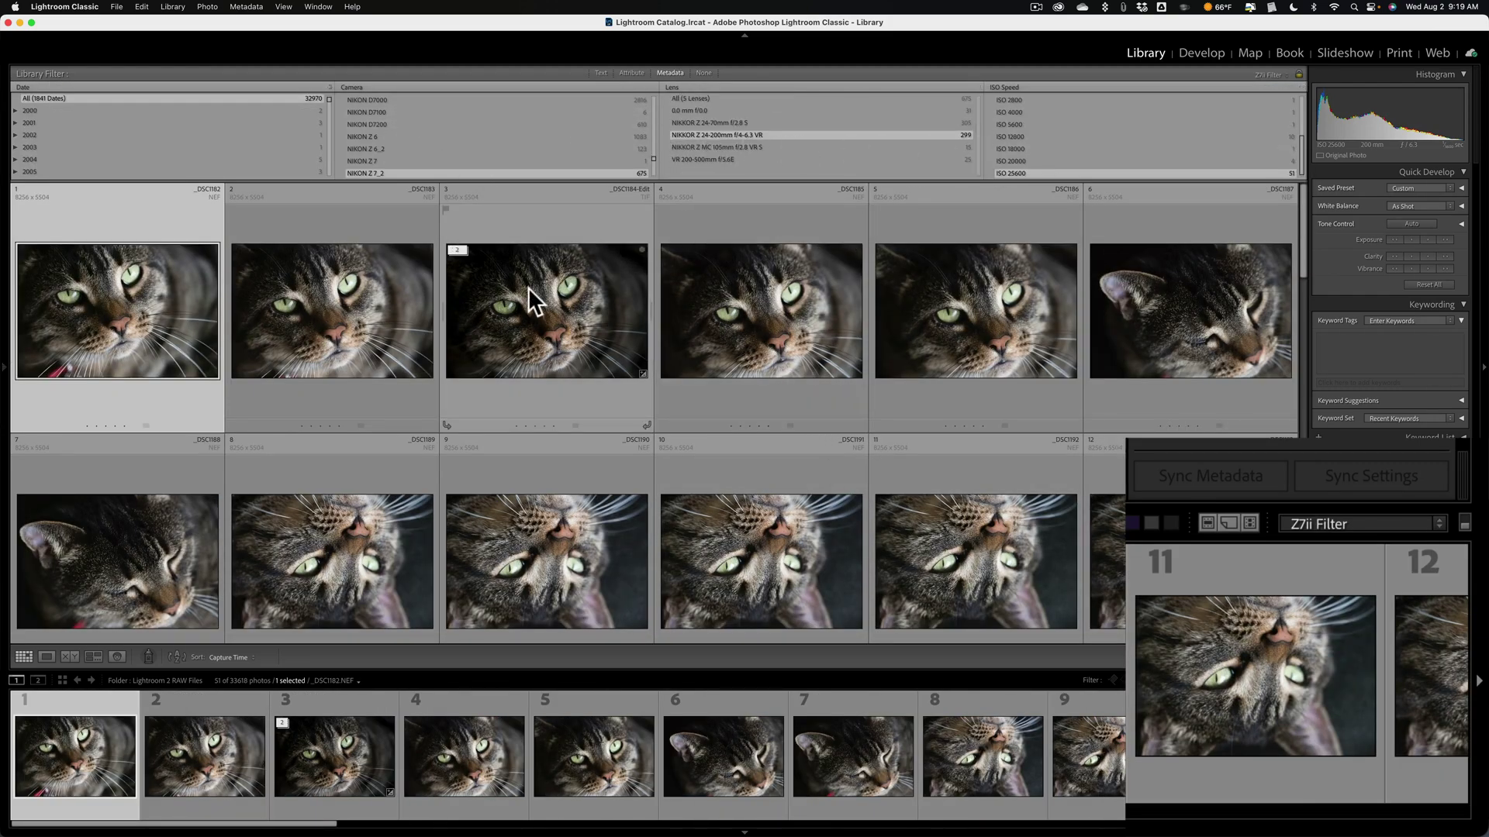
mouse_move(528, 287)
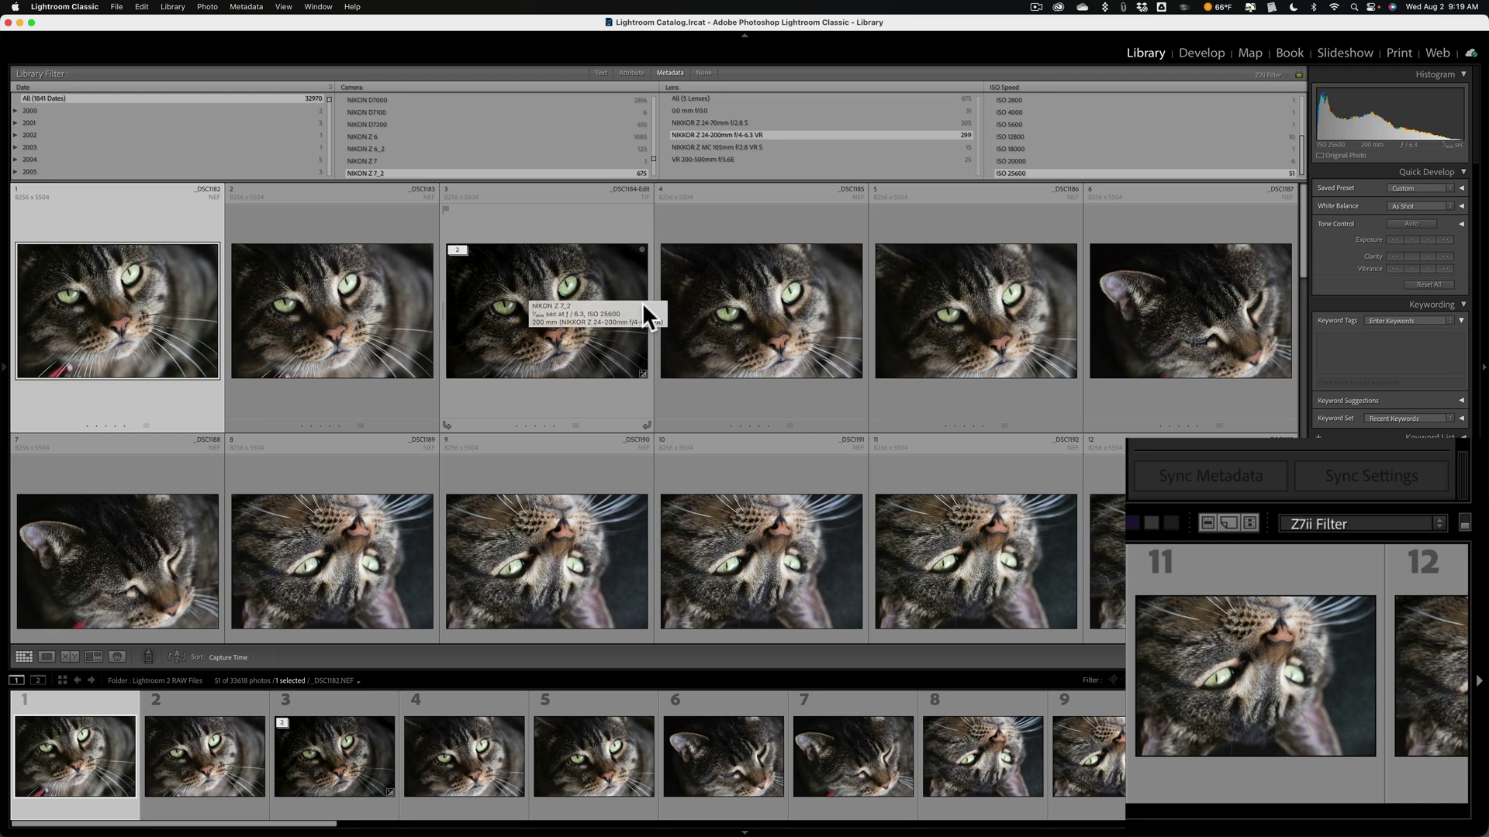
Delete the "Z7ii Filter" preset from the filter presets
left_click(1360, 515)
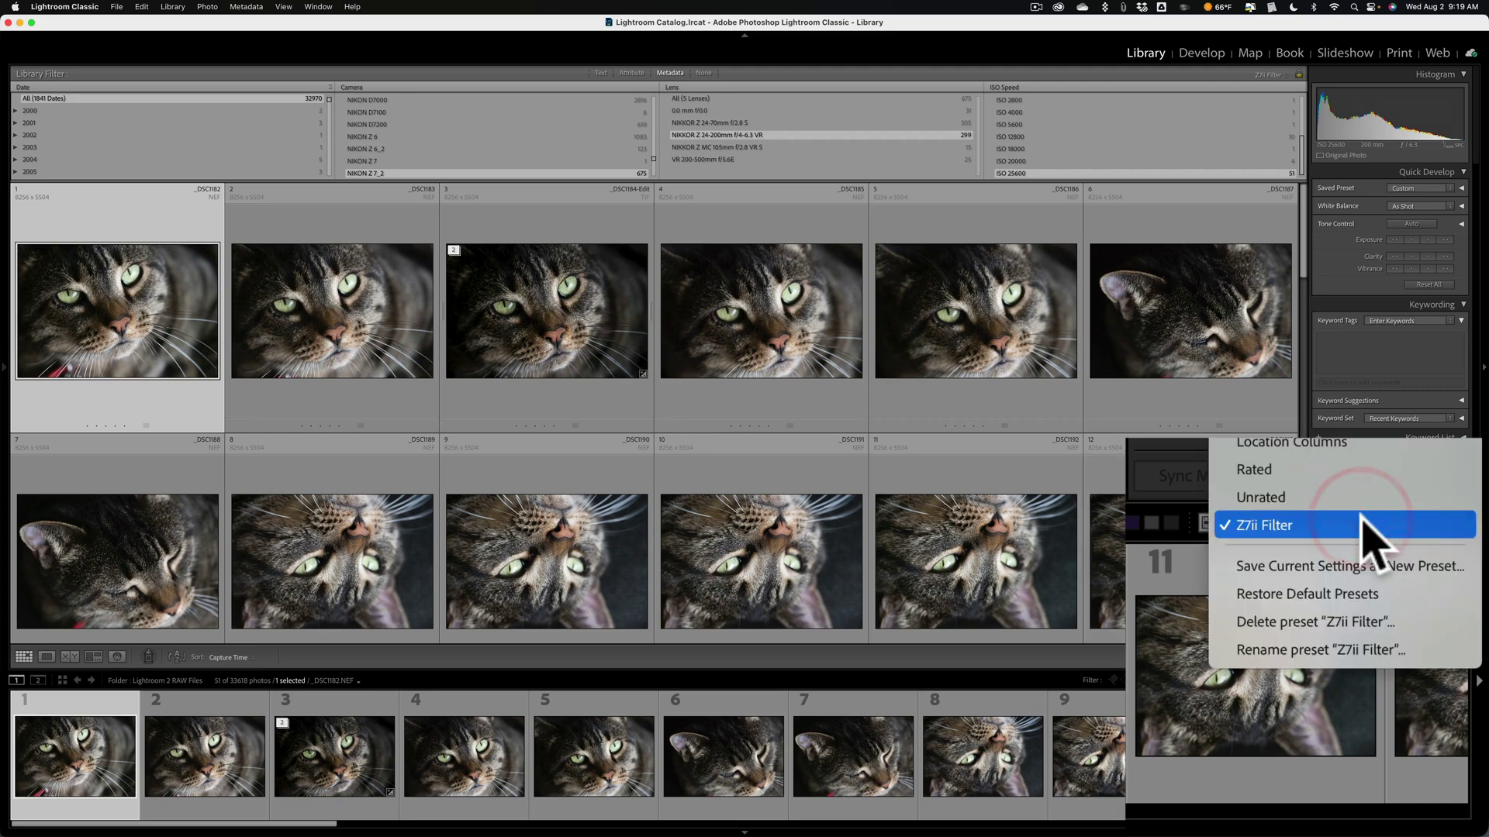
left_click(1335, 630)
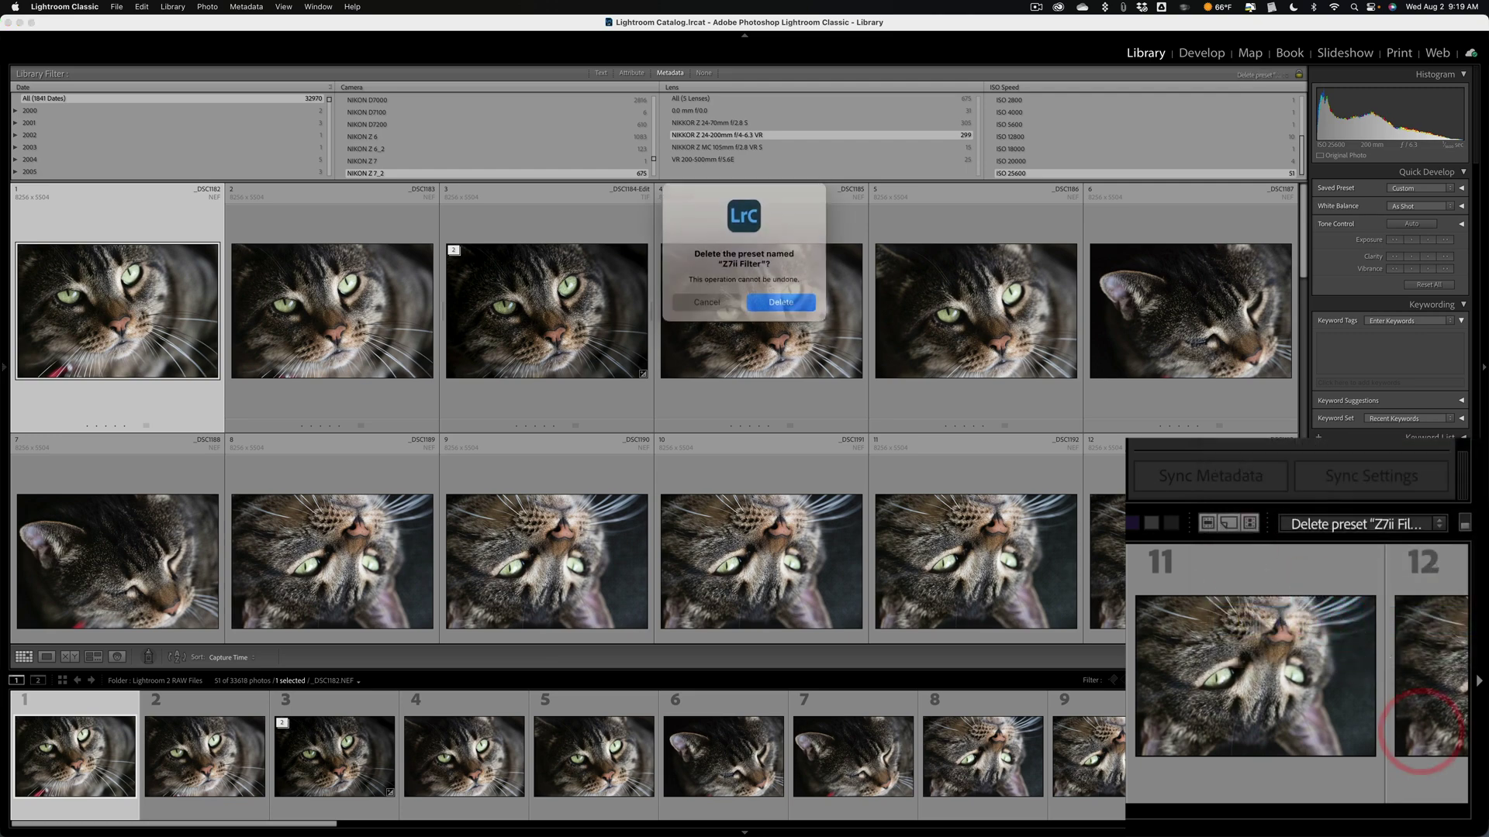
left_click(778, 298)
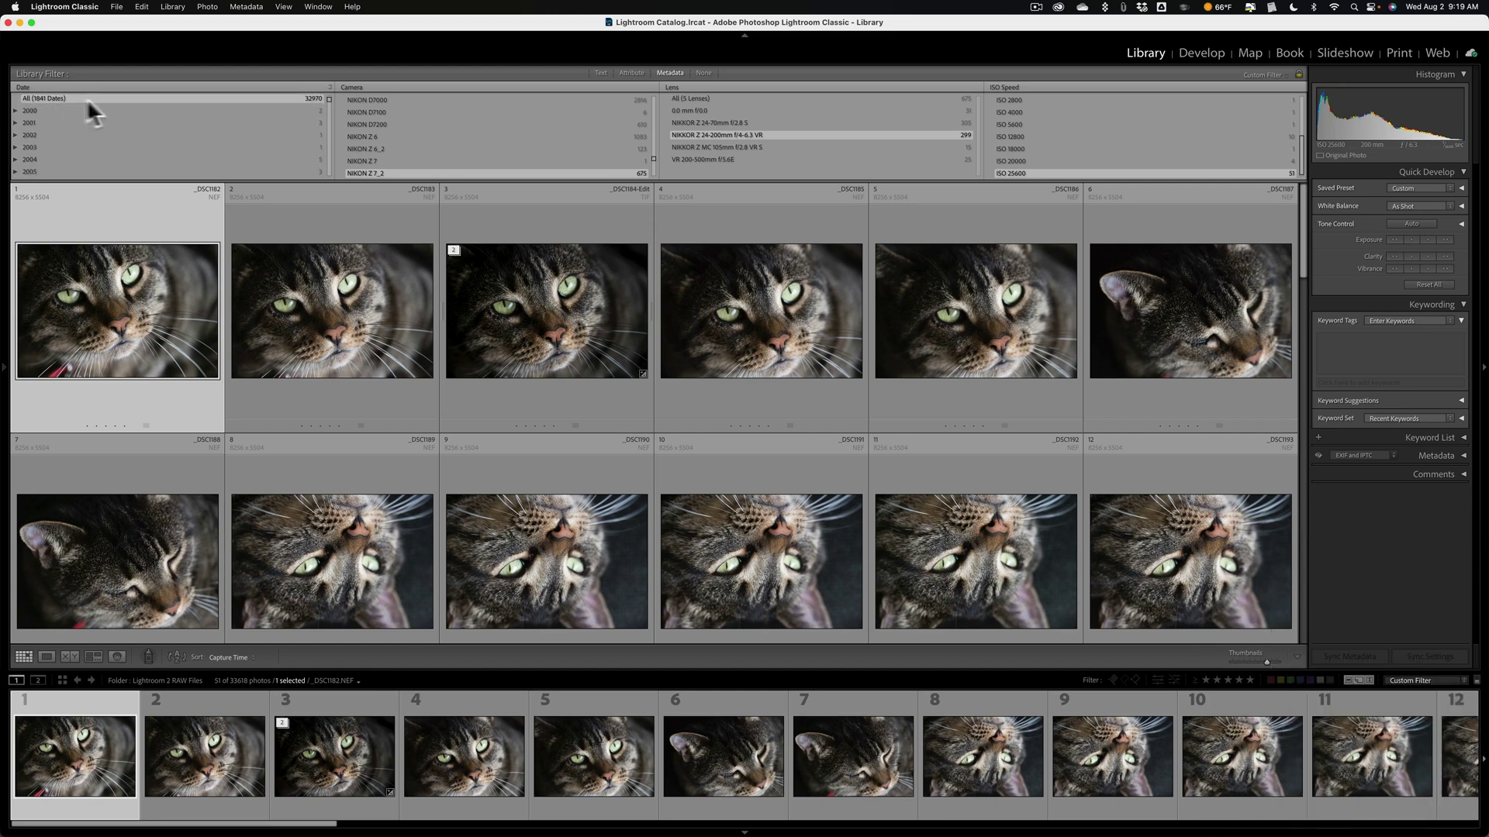
Reset the Metadata filter to all dates and all cameras
left_click(45, 96)
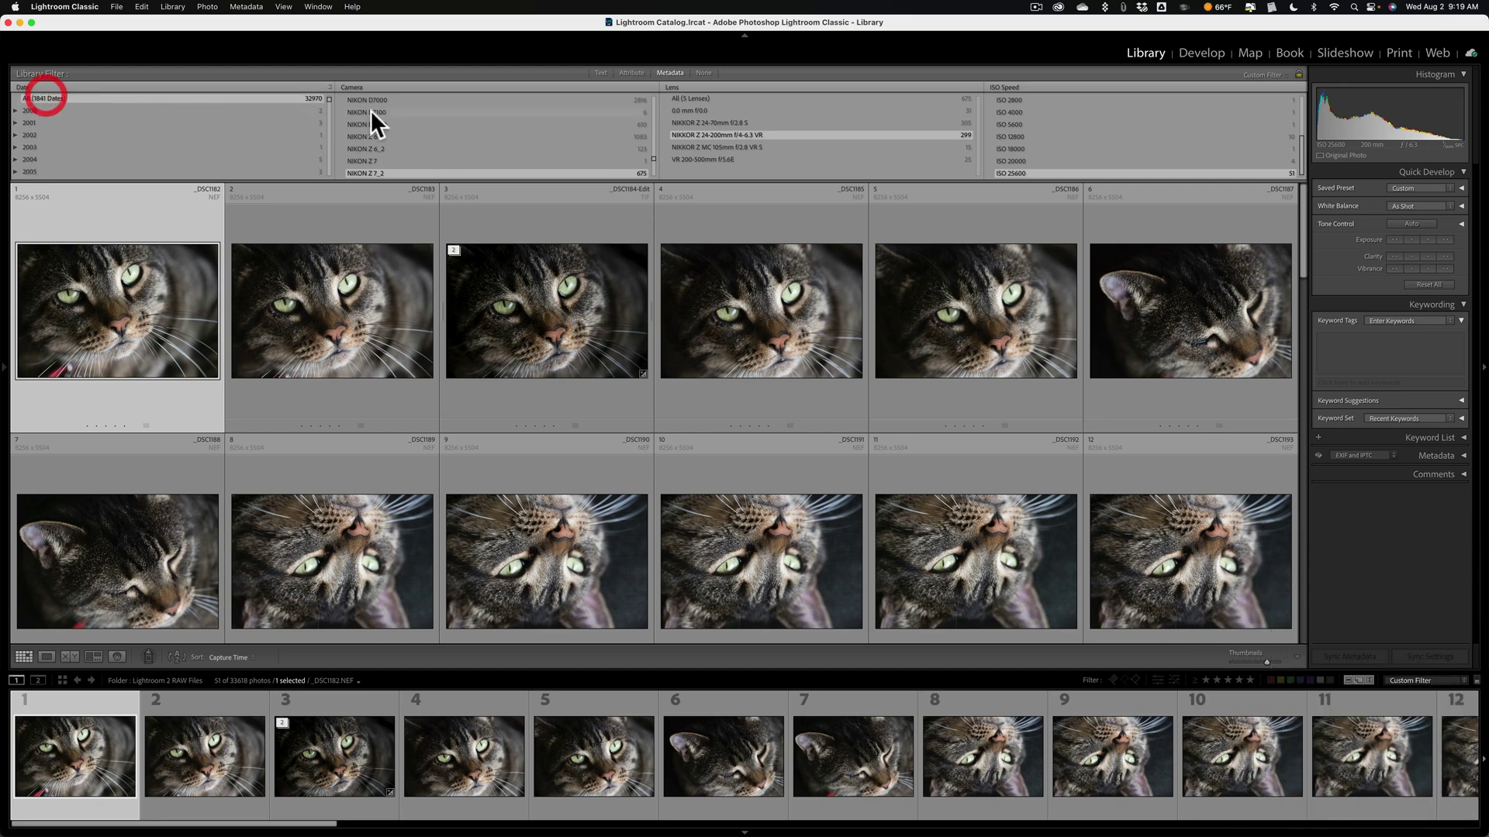
scroll(370, 110, "up", 5)
scroll(371, 110, "up", 10)
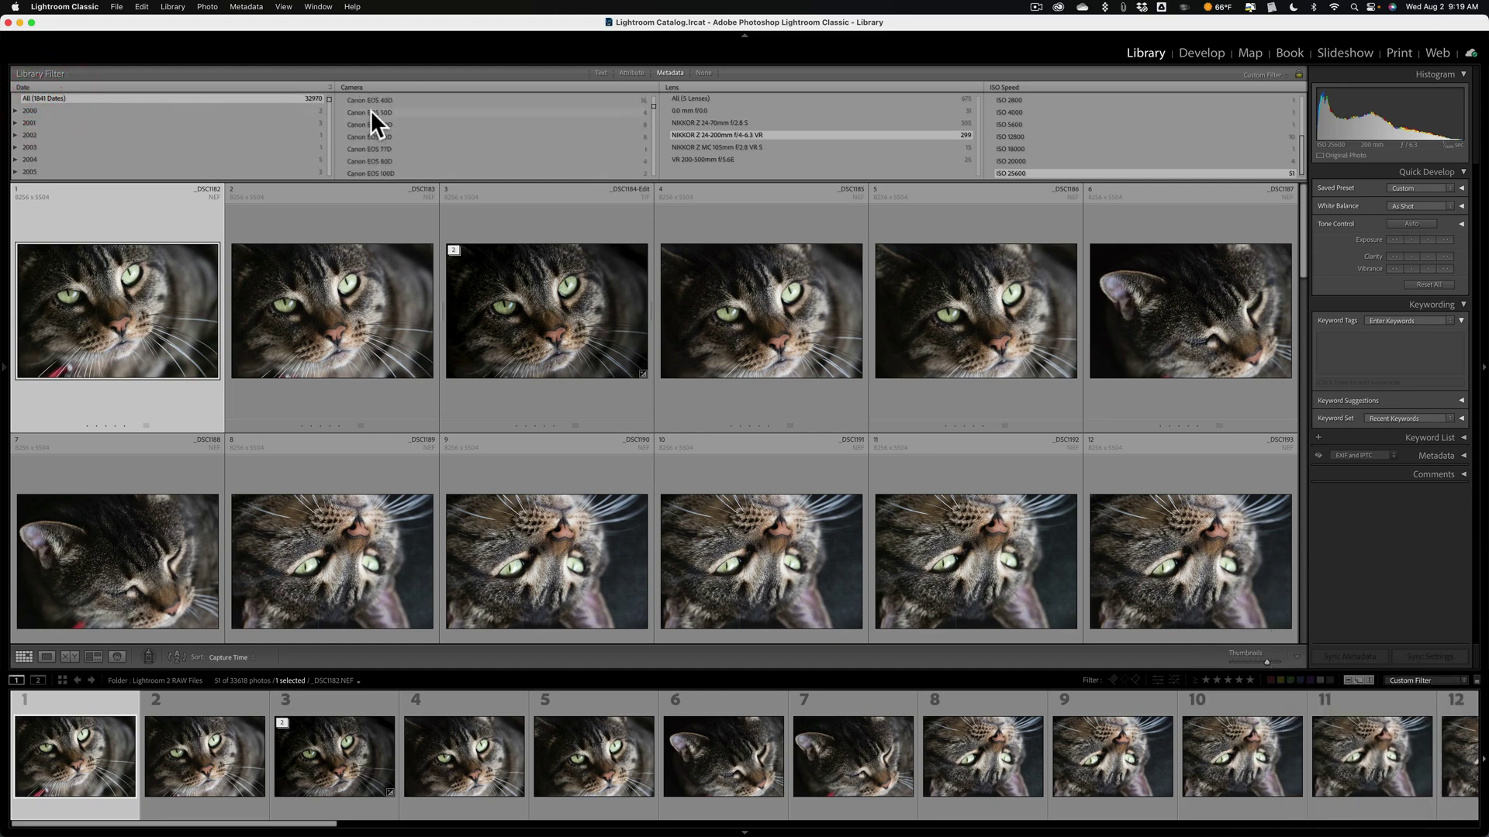
left_click(370, 96)
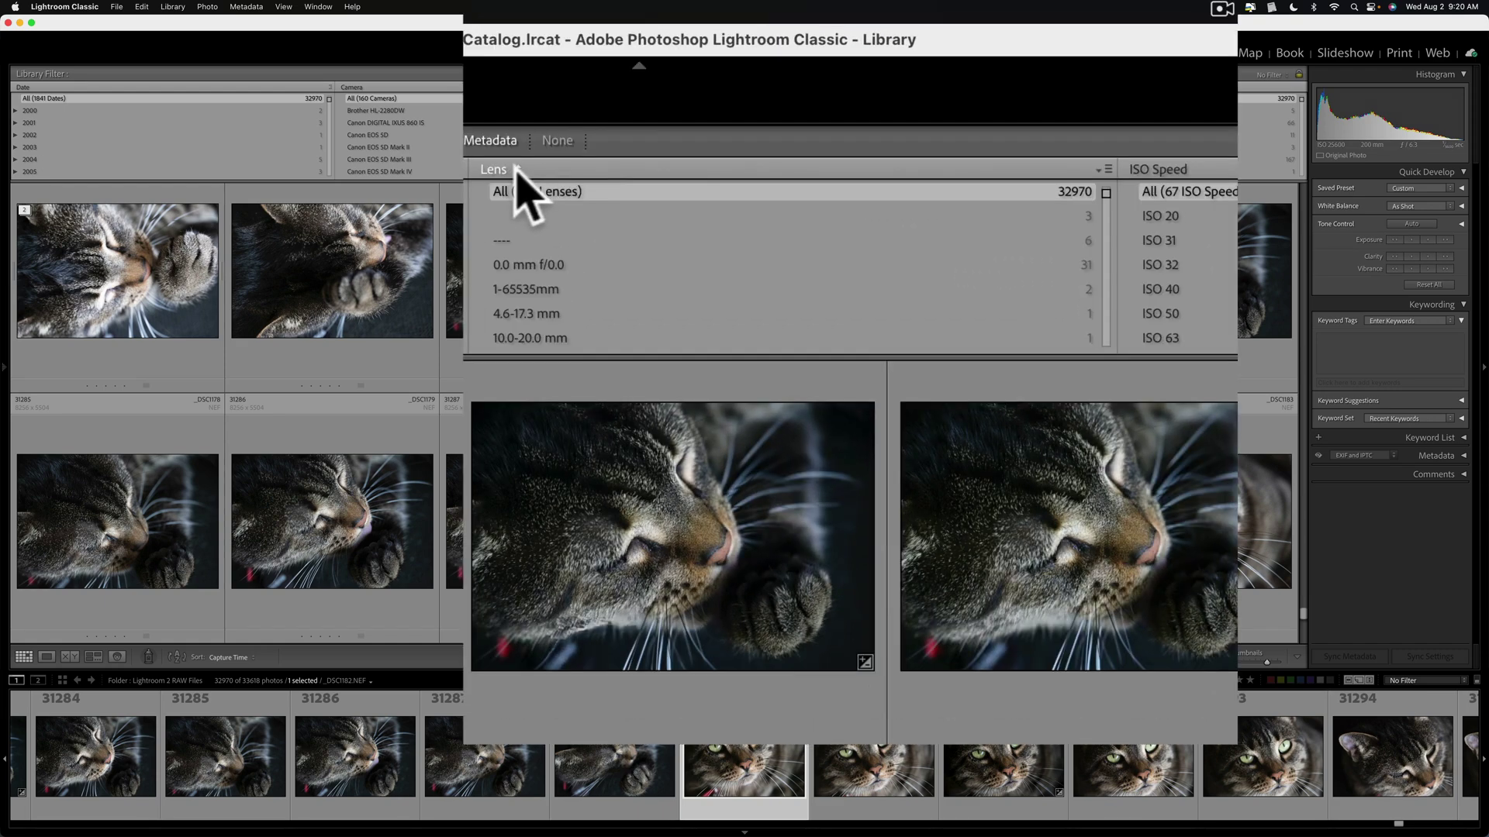
Look through the criteria available for the Lens column and the options for adding or removing columns
left_click(523, 170)
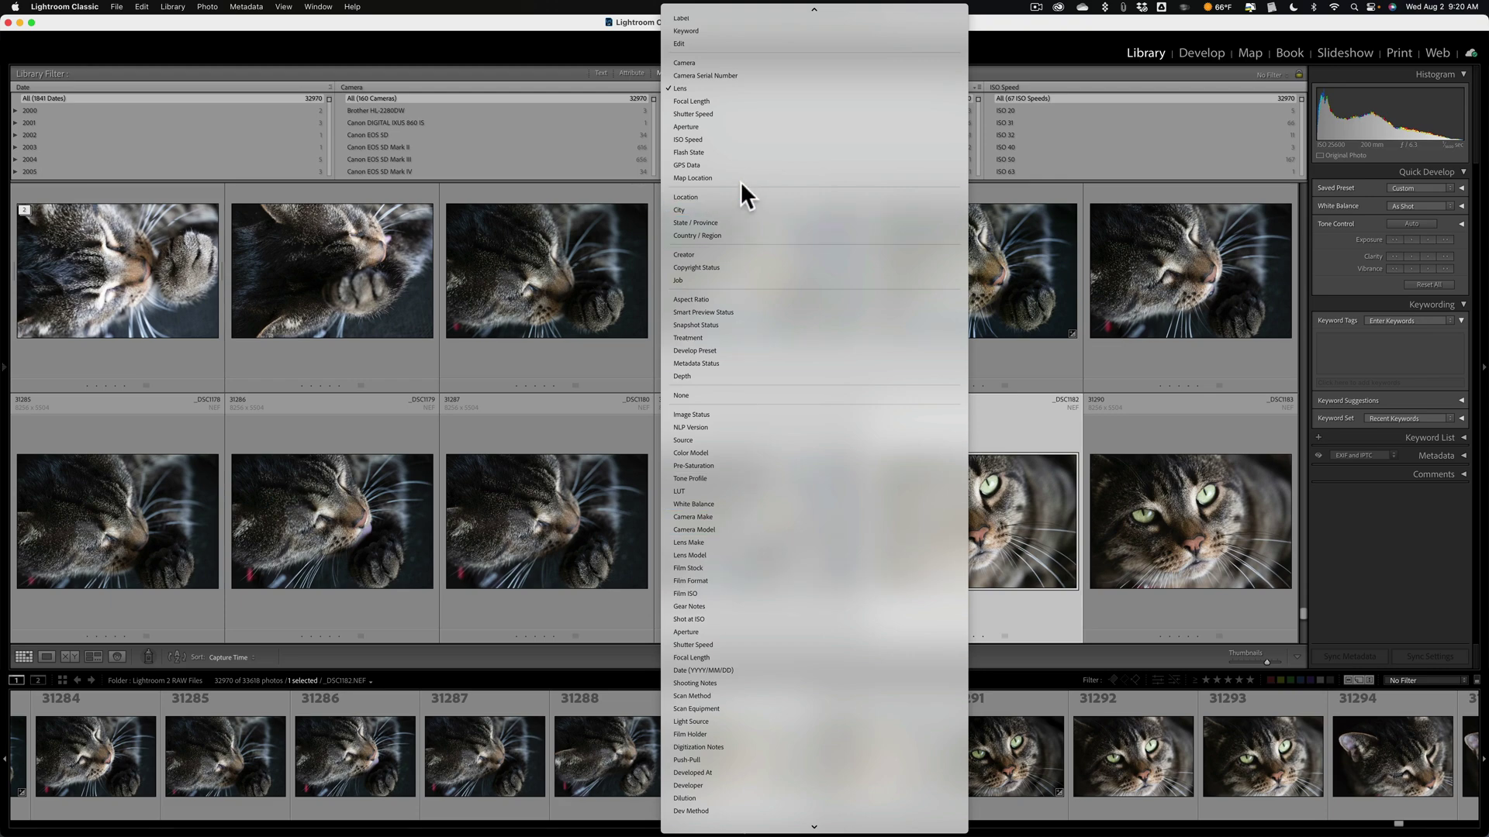
mouse_move(742, 11)
left_click(601, 82)
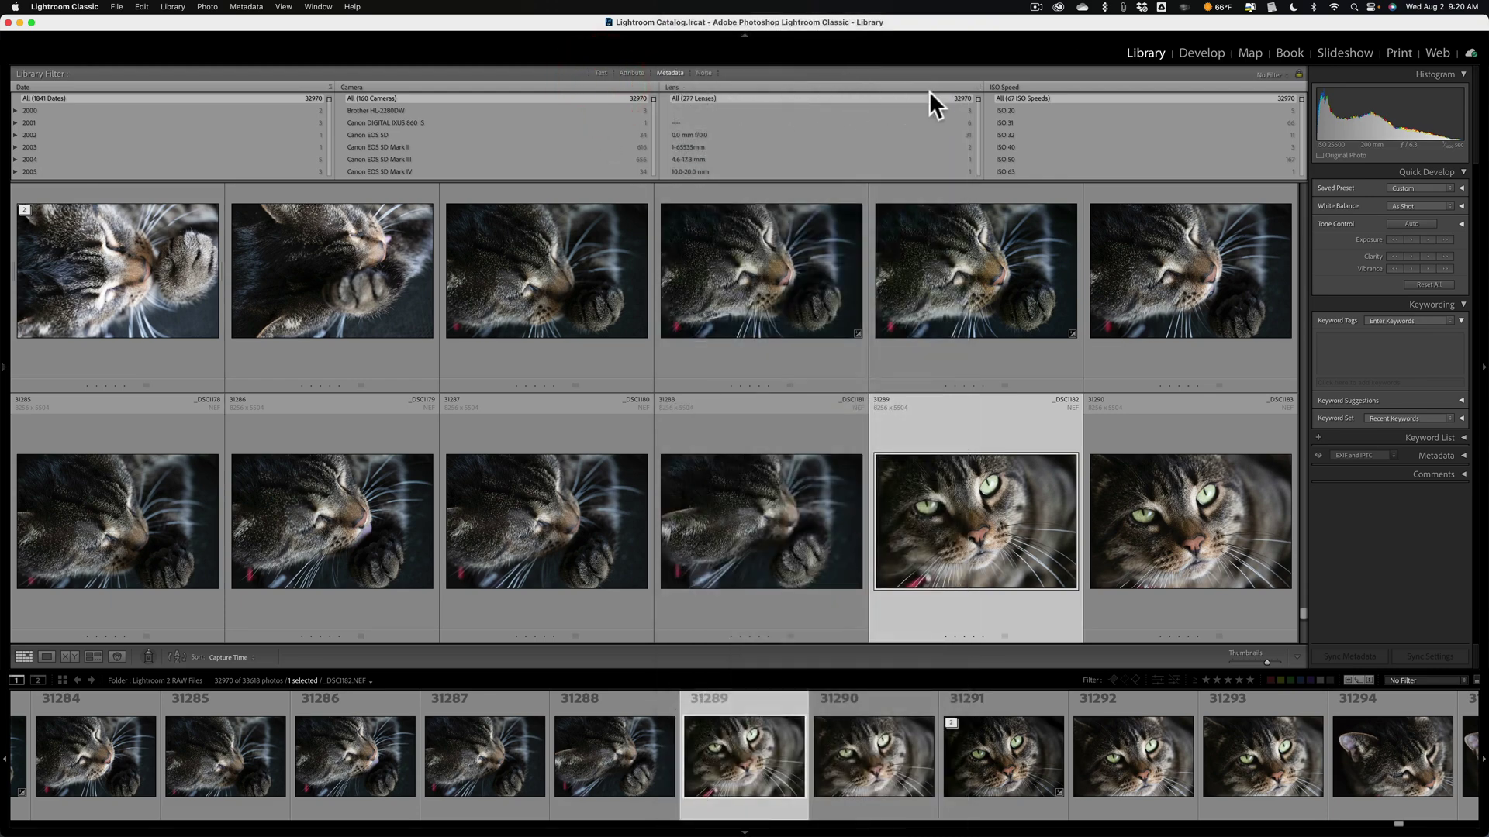
left_click(976, 86)
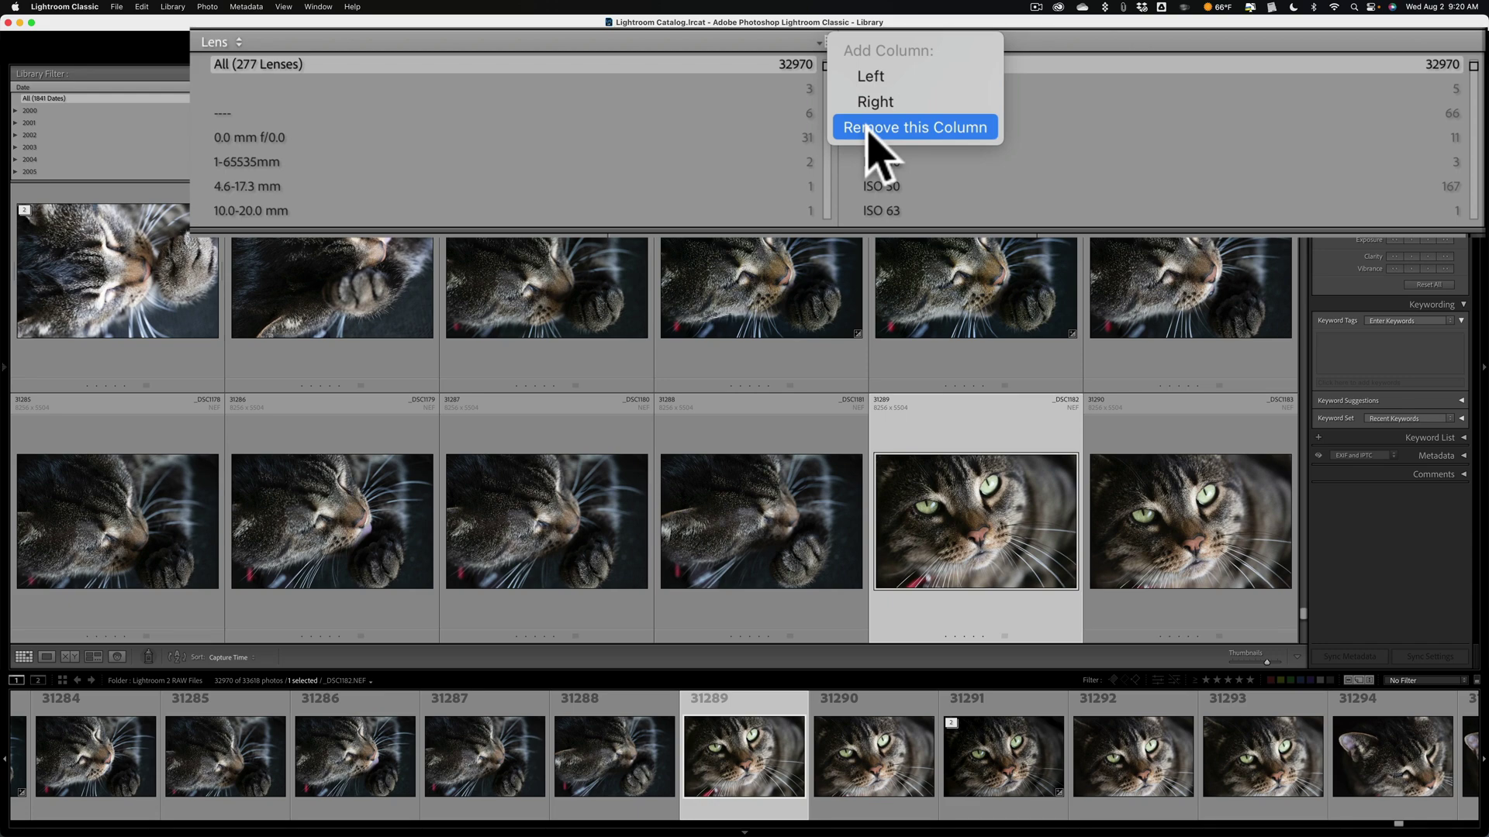
left_click(577, 70)
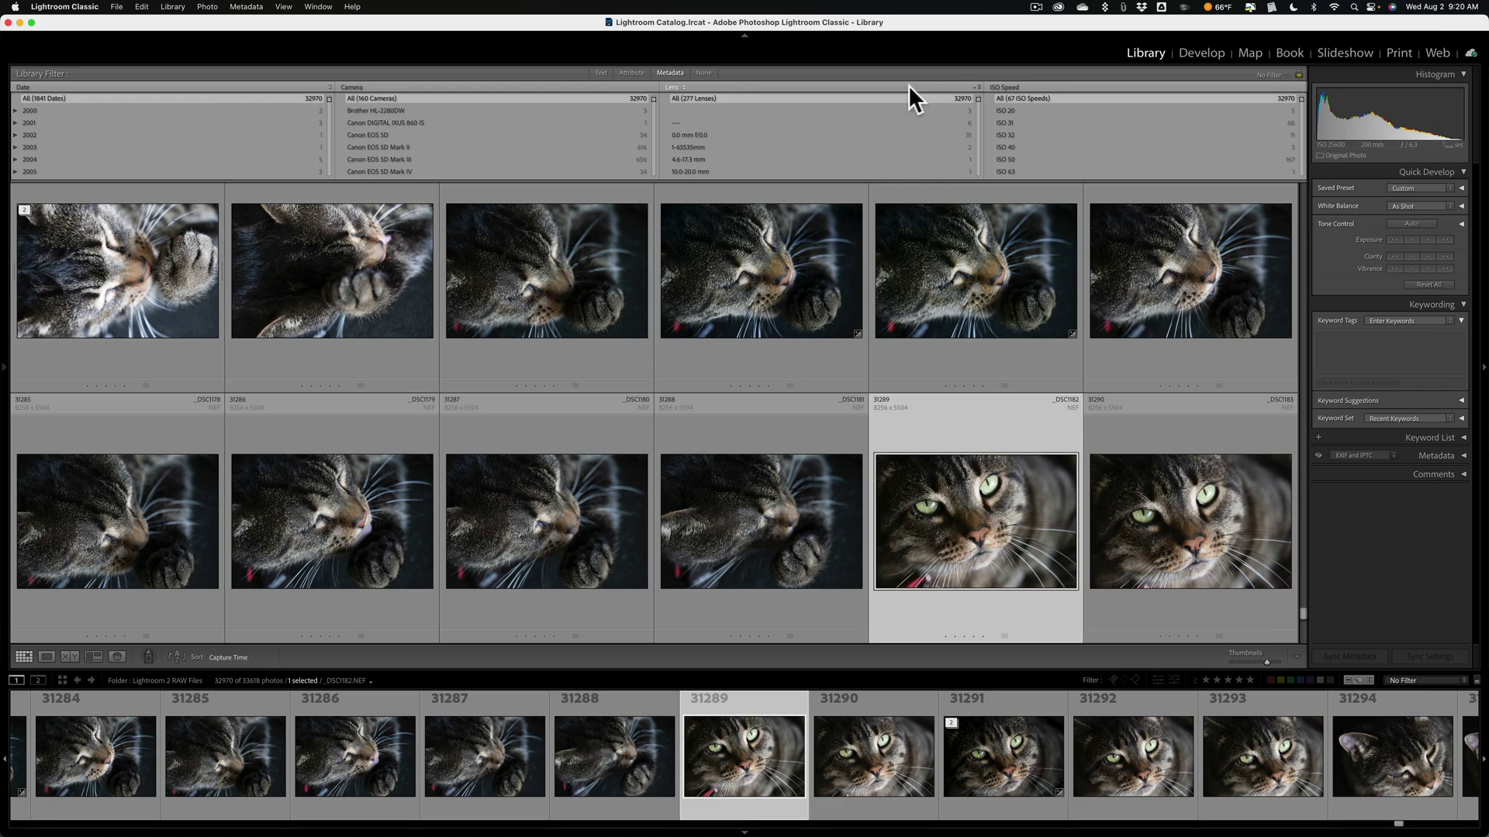
Turn the Library Filter off and open the selected cat photo in the Develop module
left_click(703, 73)
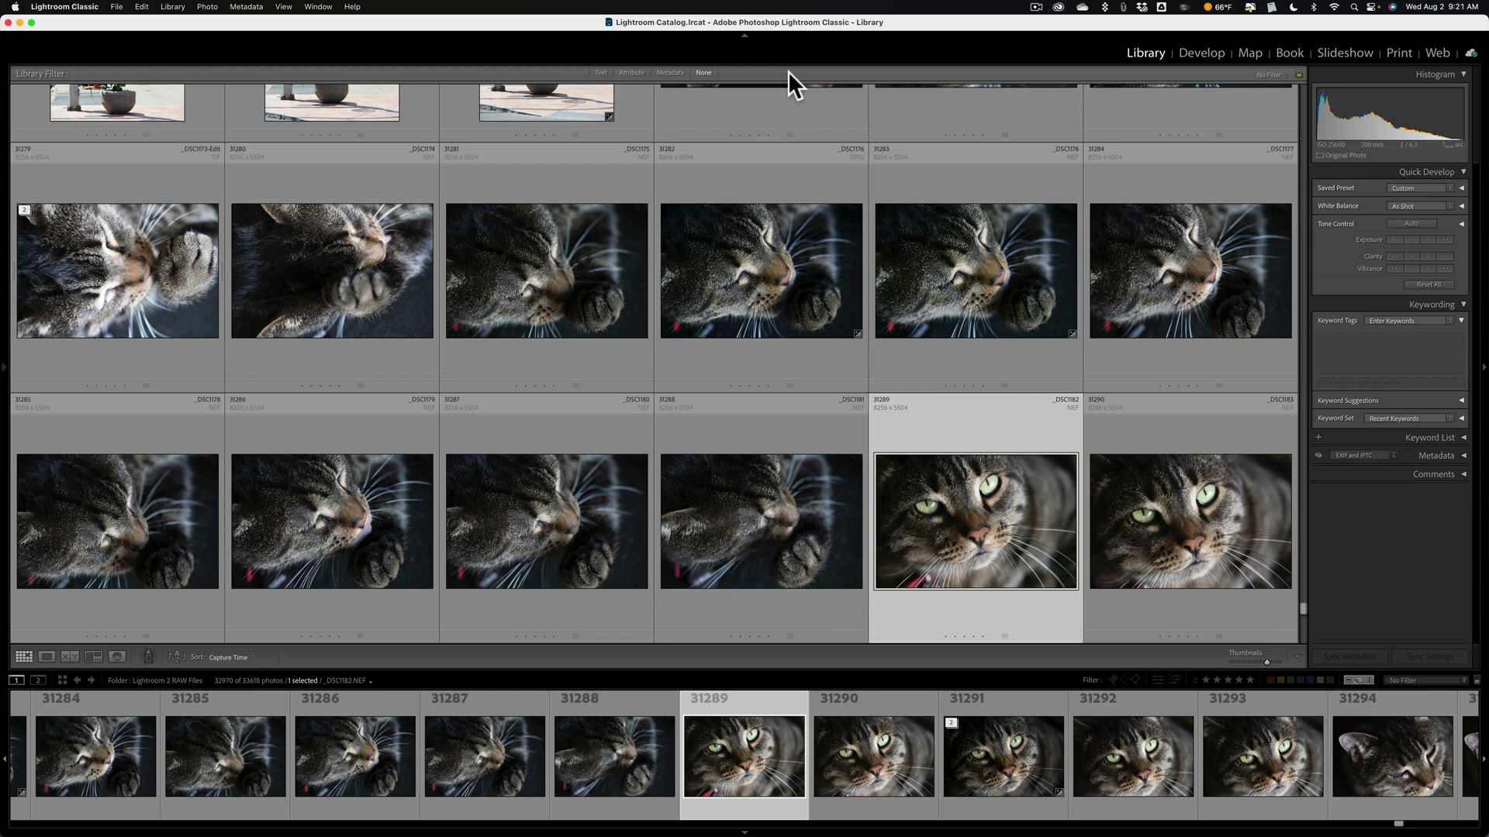
left_click(1200, 53)
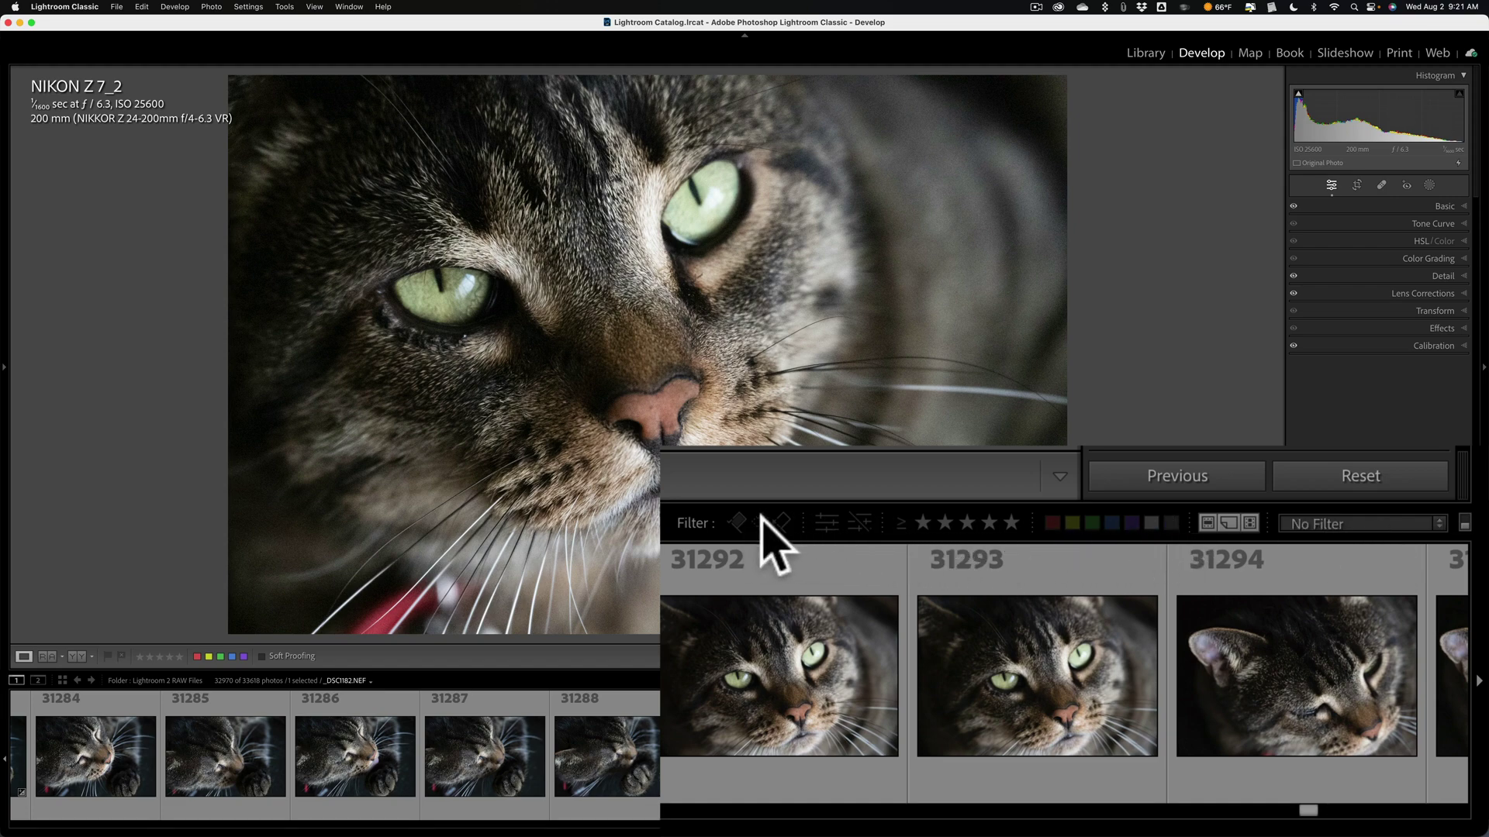
Collapse the filmstrip's filter options and expand them again
left_click(687, 525)
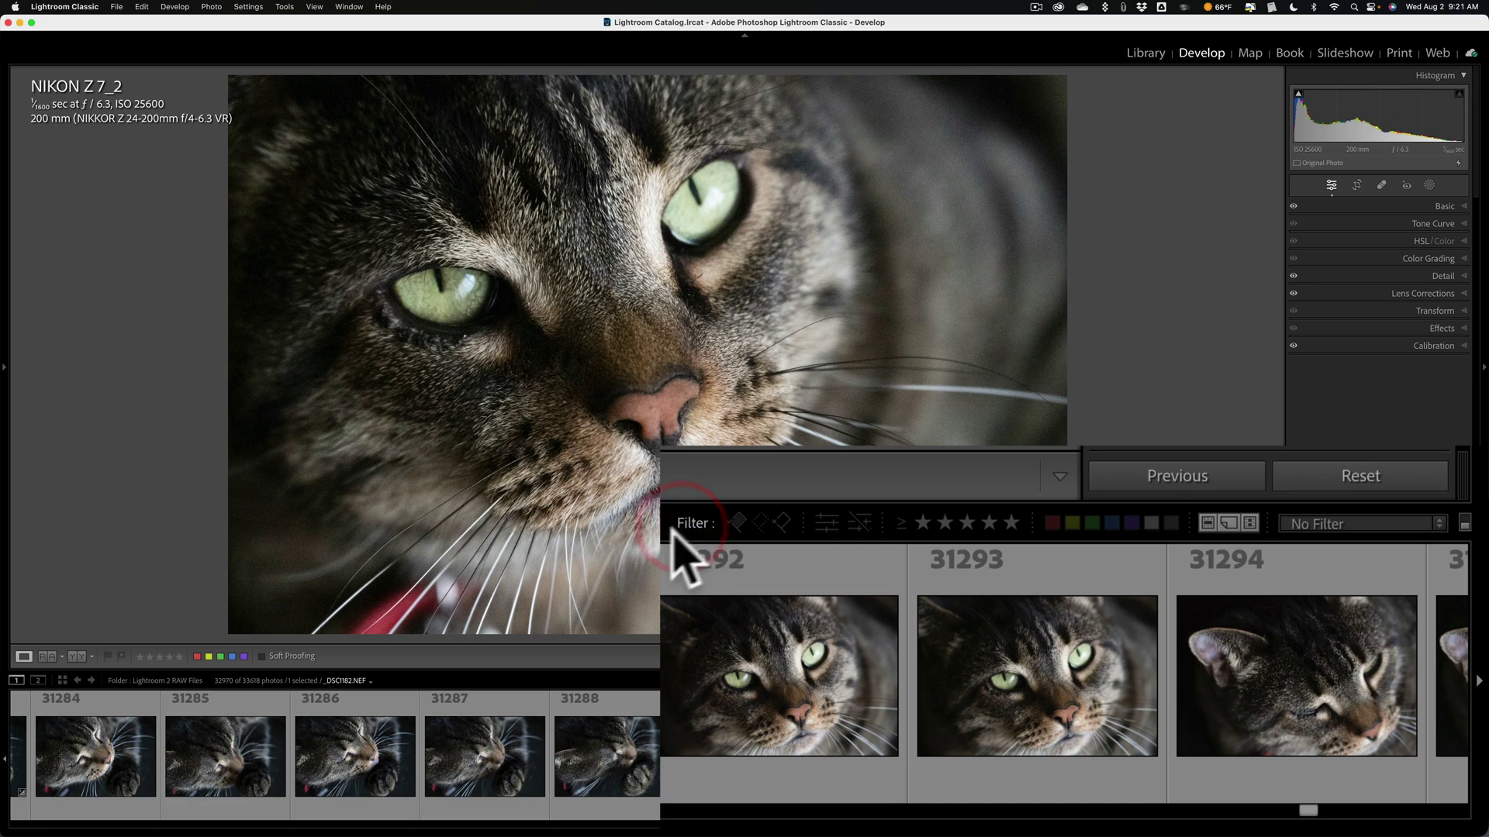
left_click(1056, 673)
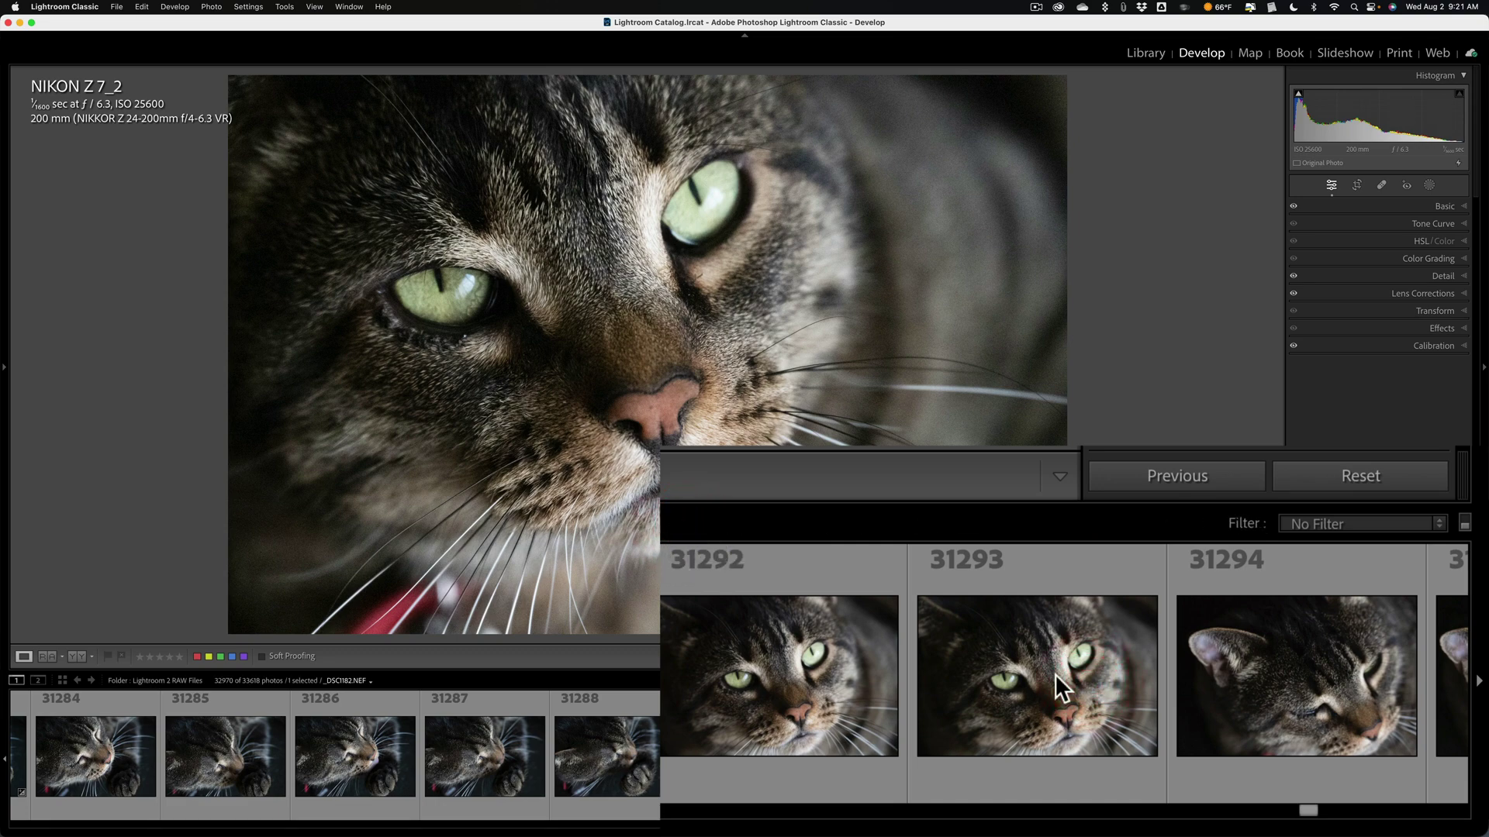
left_click(1234, 525)
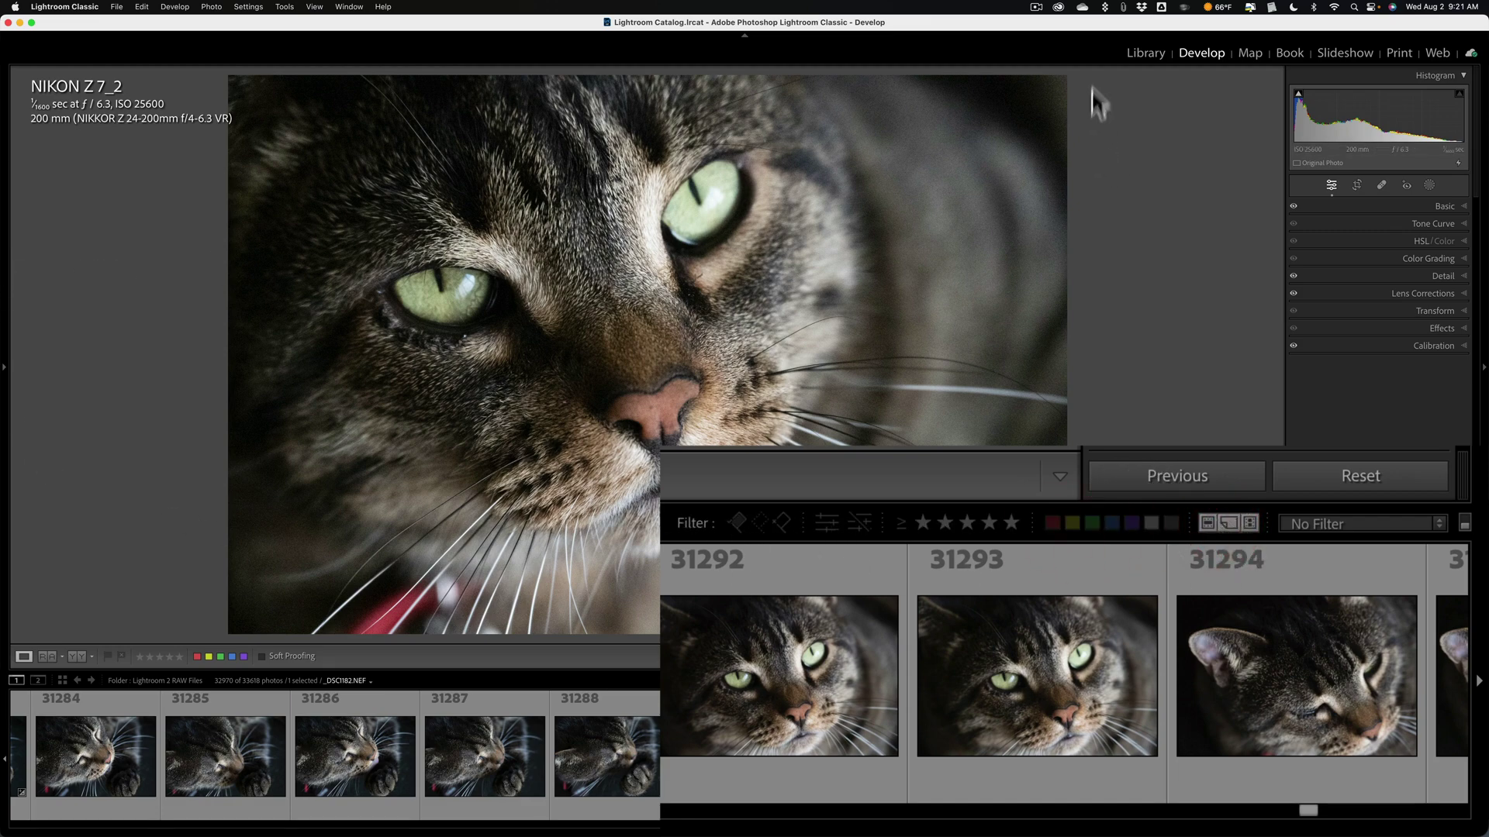
Return to the Library module and open the 2023-07-31 folder
left_click(1141, 53)
mouse_move(7, 361)
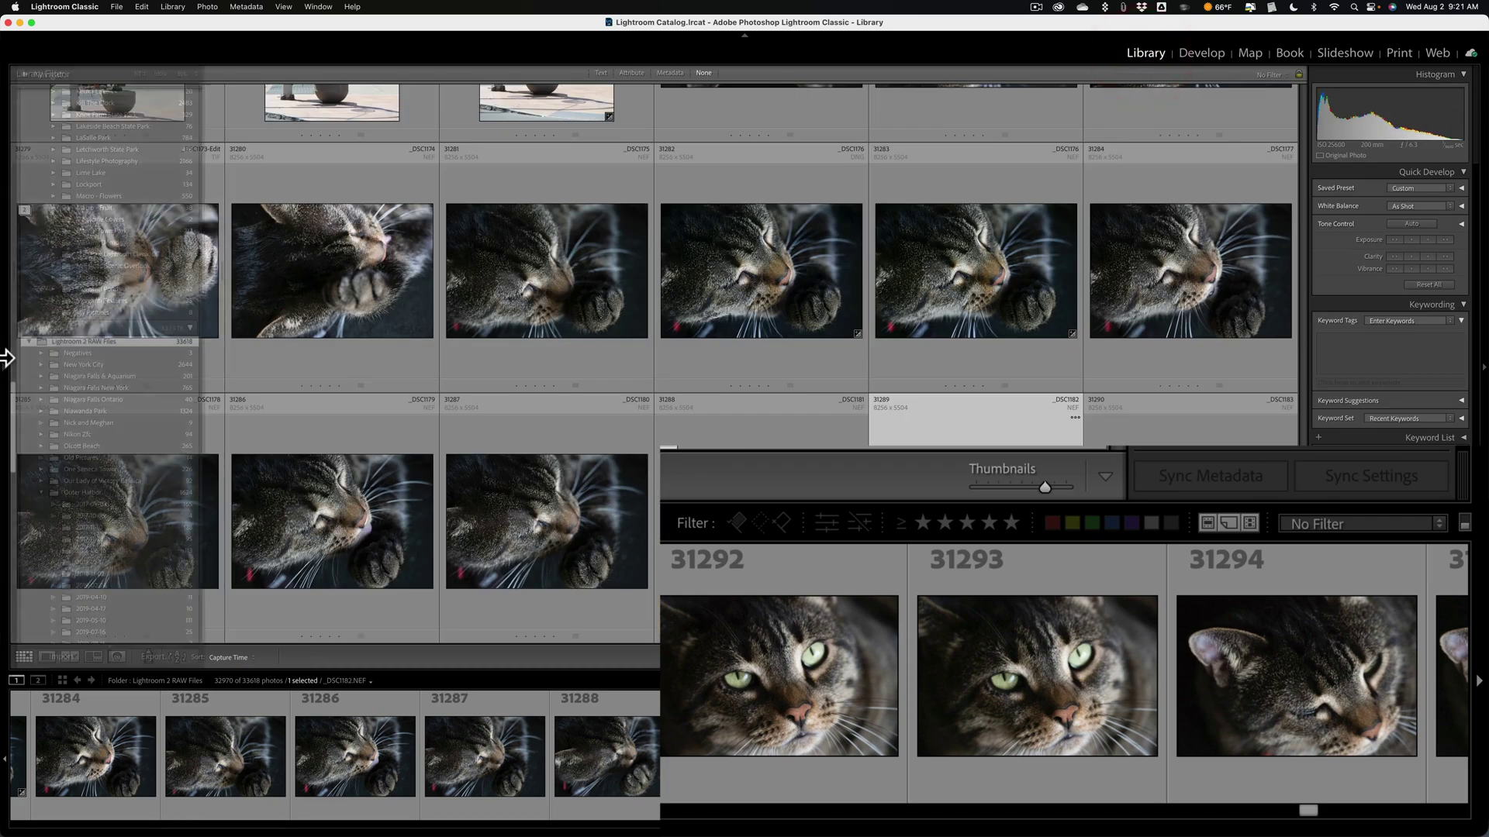
scroll(80, 290, "up", 10)
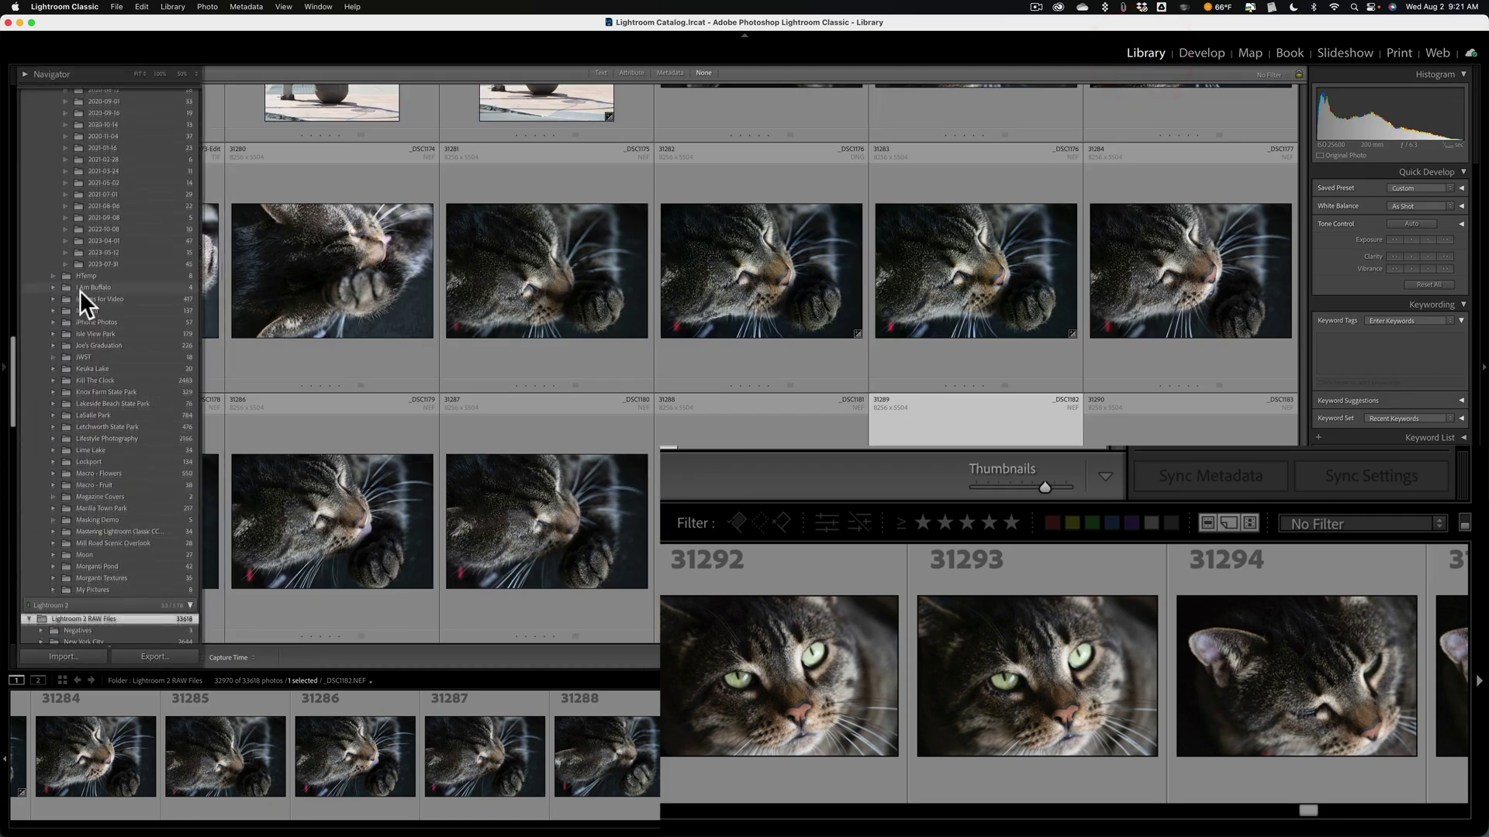
scroll(98, 271, "up", 4)
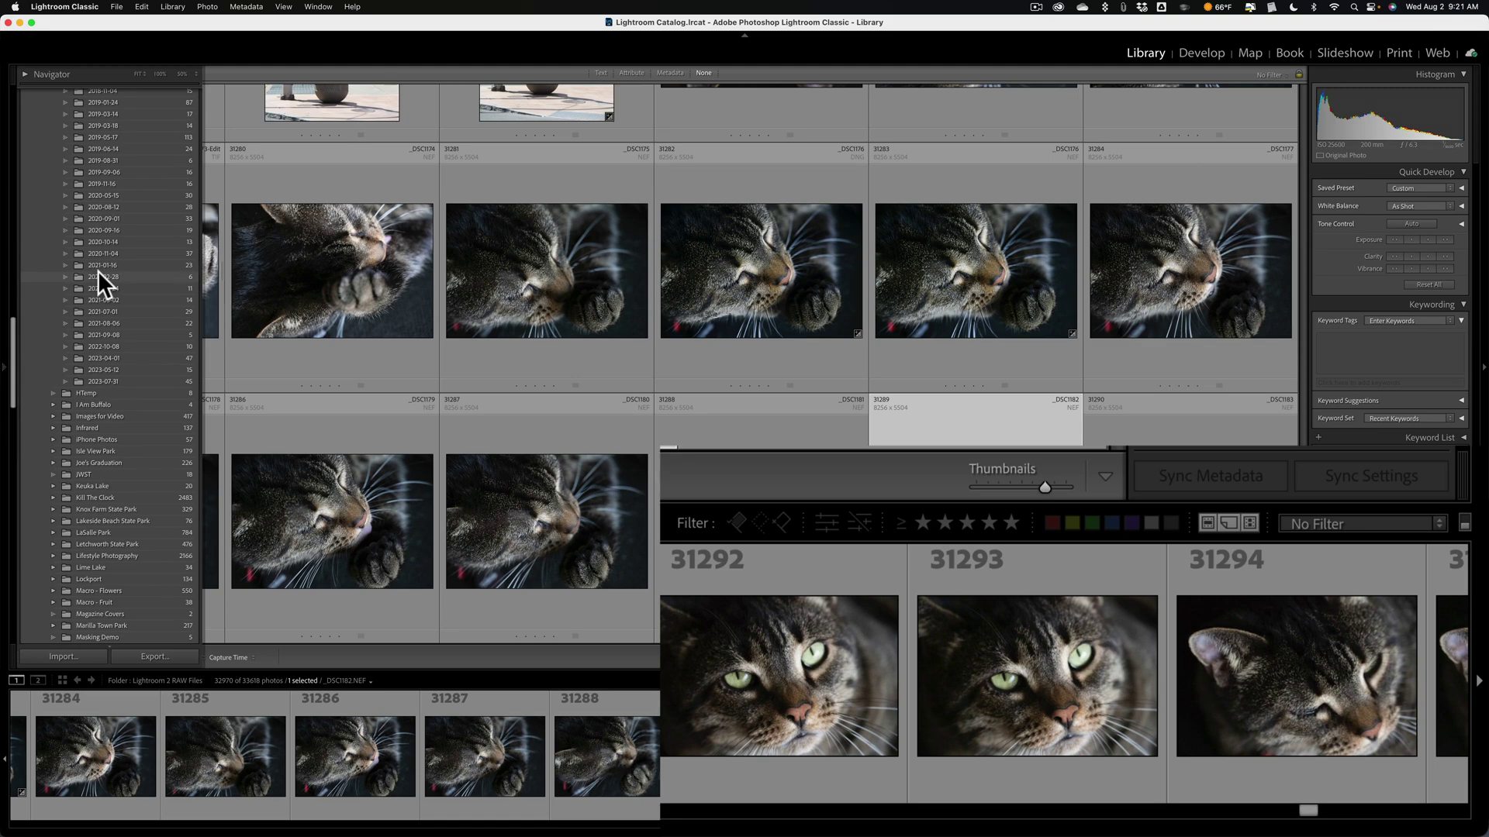
left_click(106, 380)
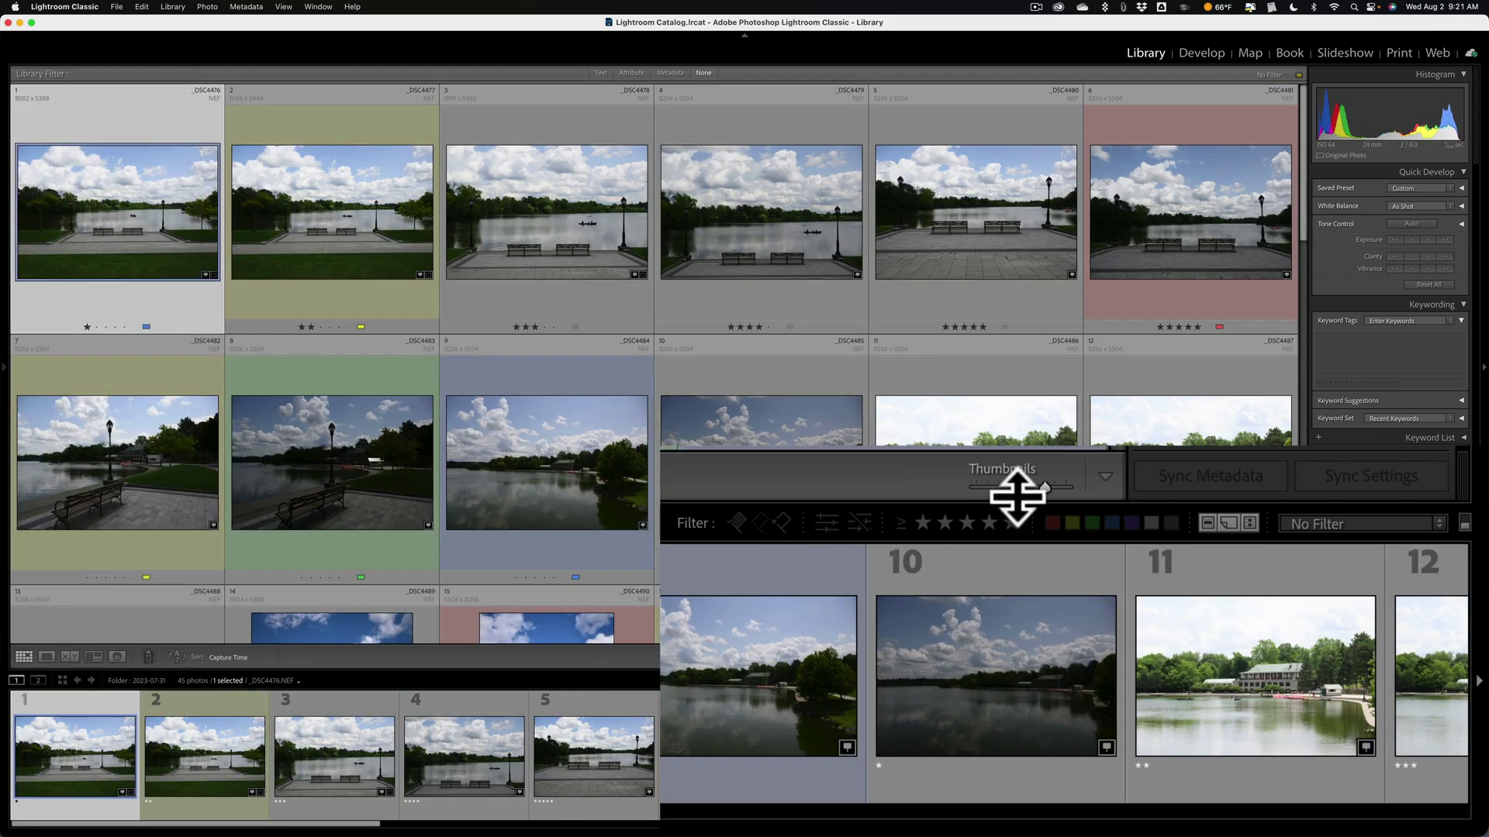
Show only the flagged photos with the filmstrip's flag filter and clear that filter again
left_click(737, 524)
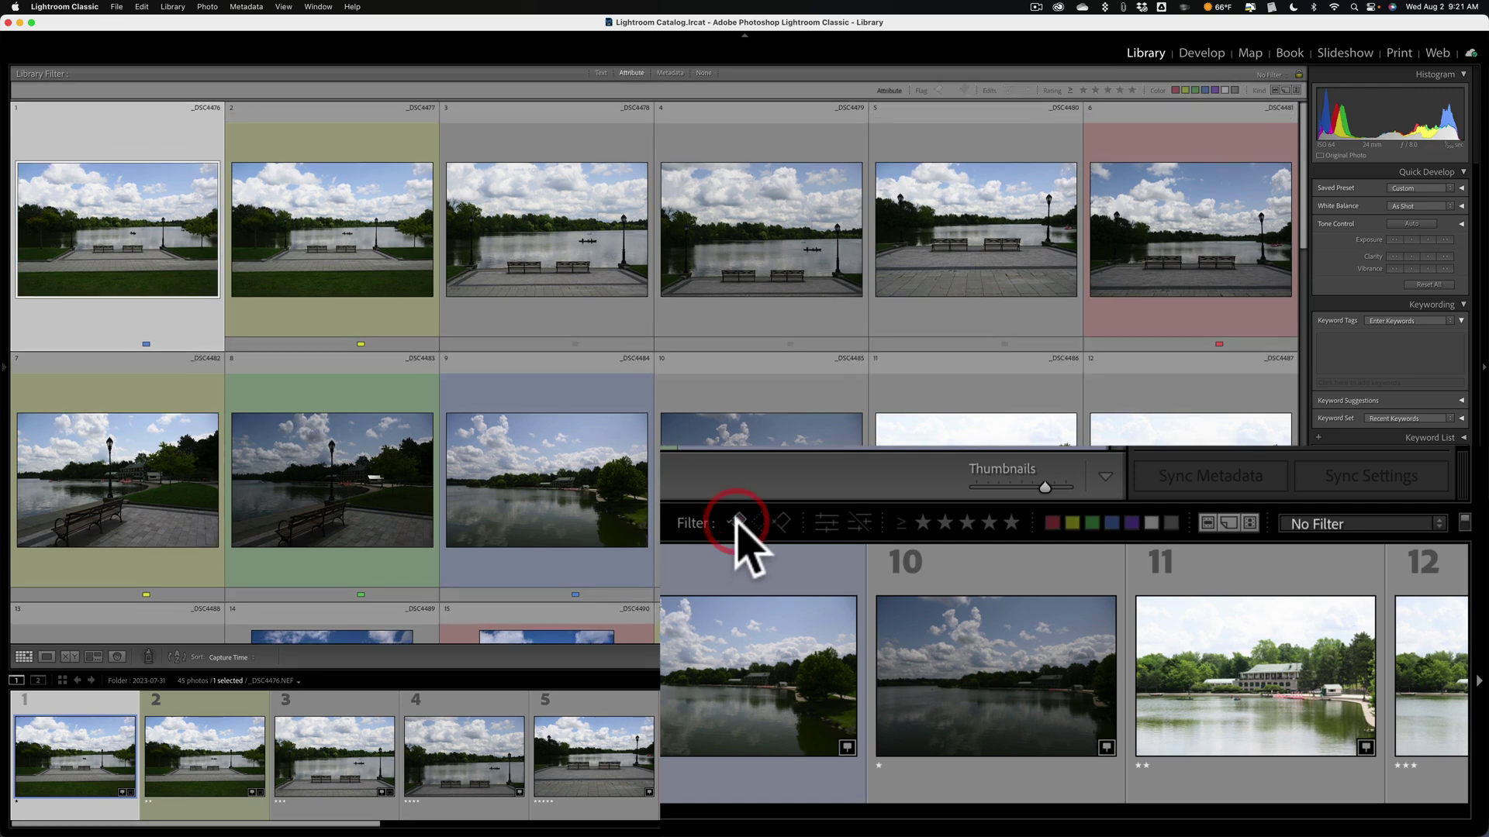
left_click(736, 523)
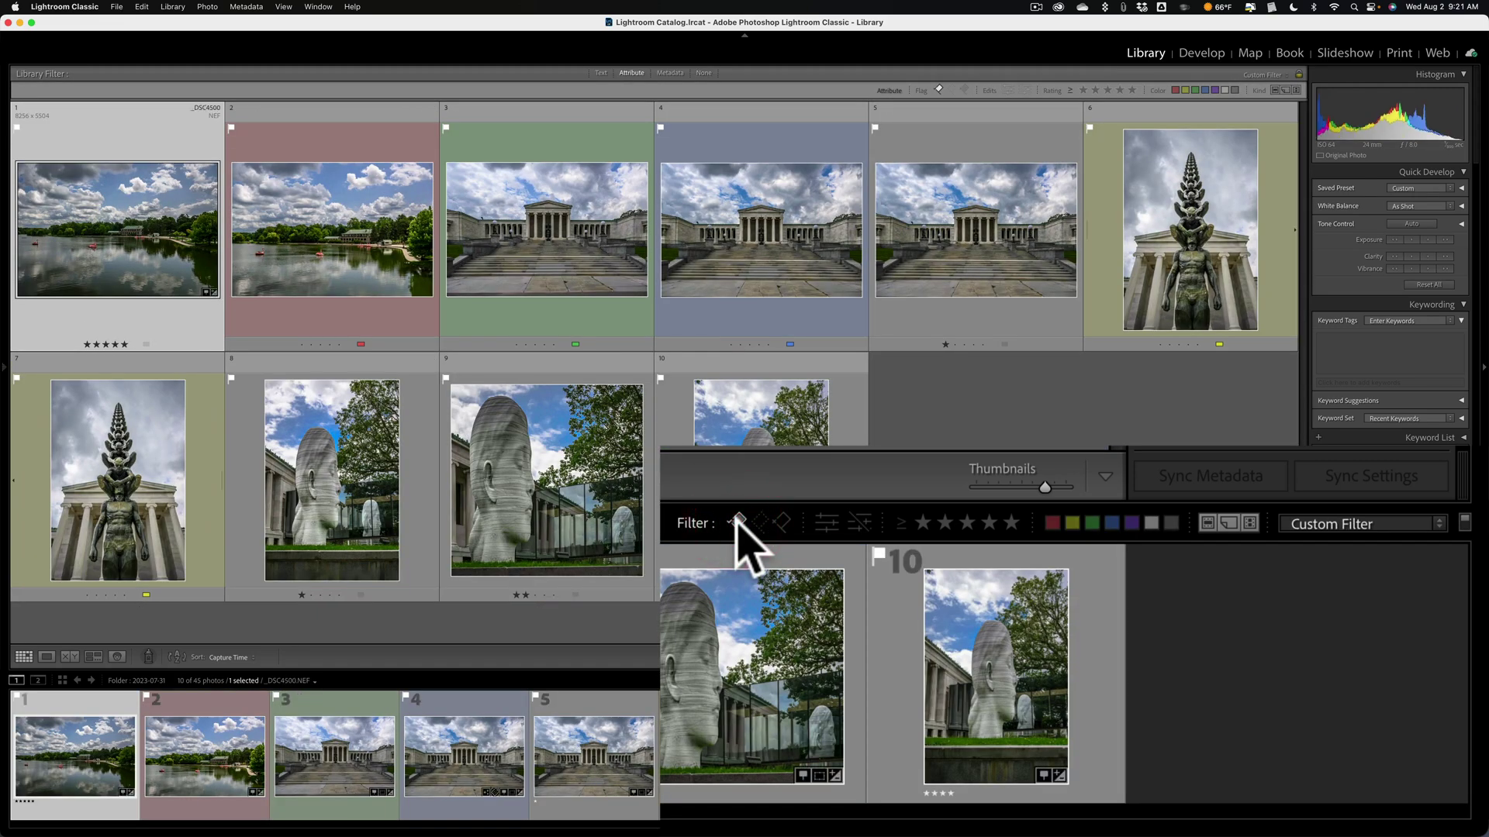
left_click(737, 524)
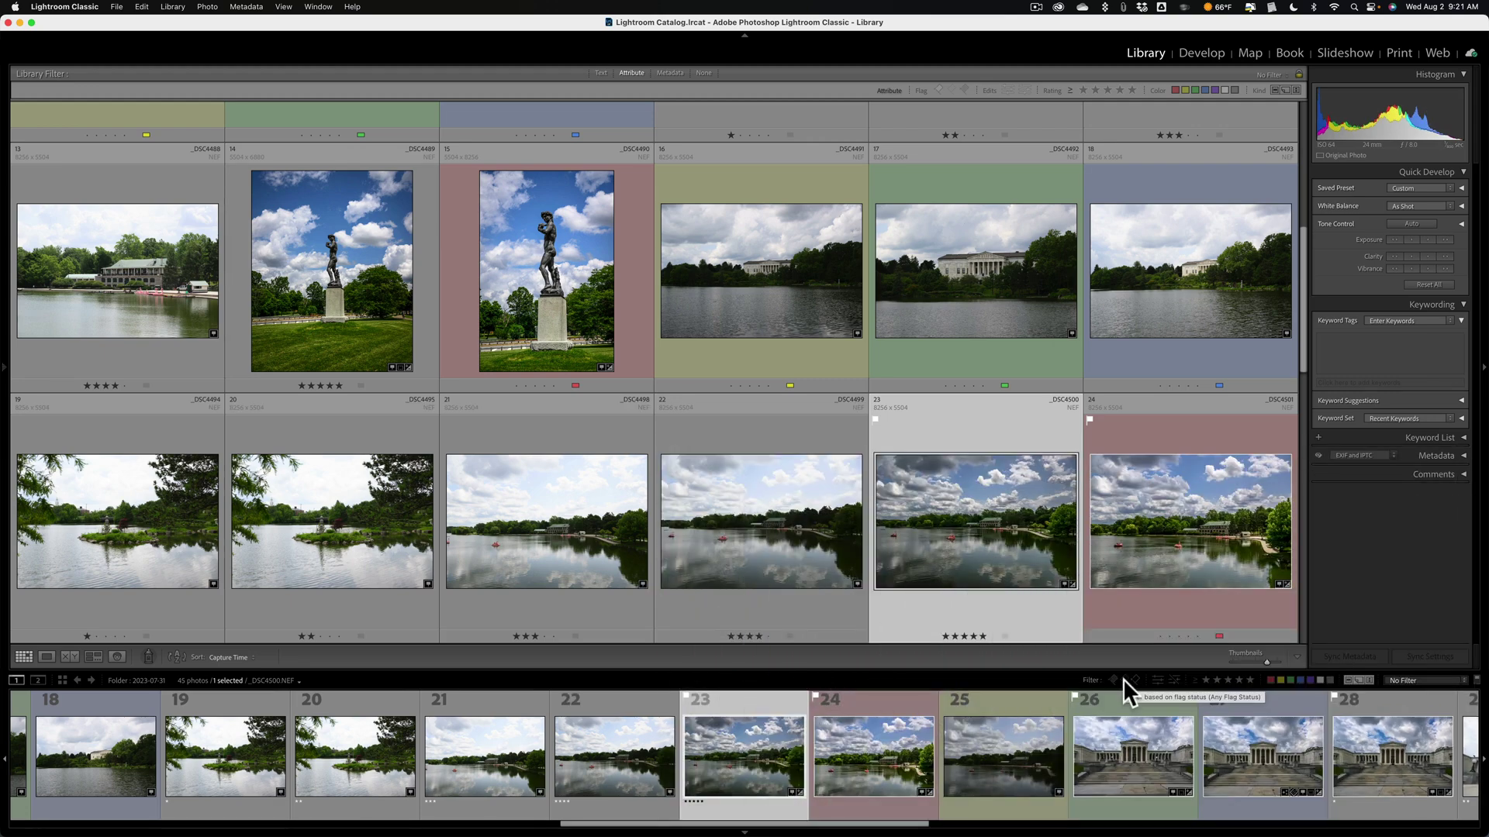
Show only the unflagged photos and only the rejected photos with the filmstrip's flag filters, and clear the flag filtering again
left_click(1123, 679)
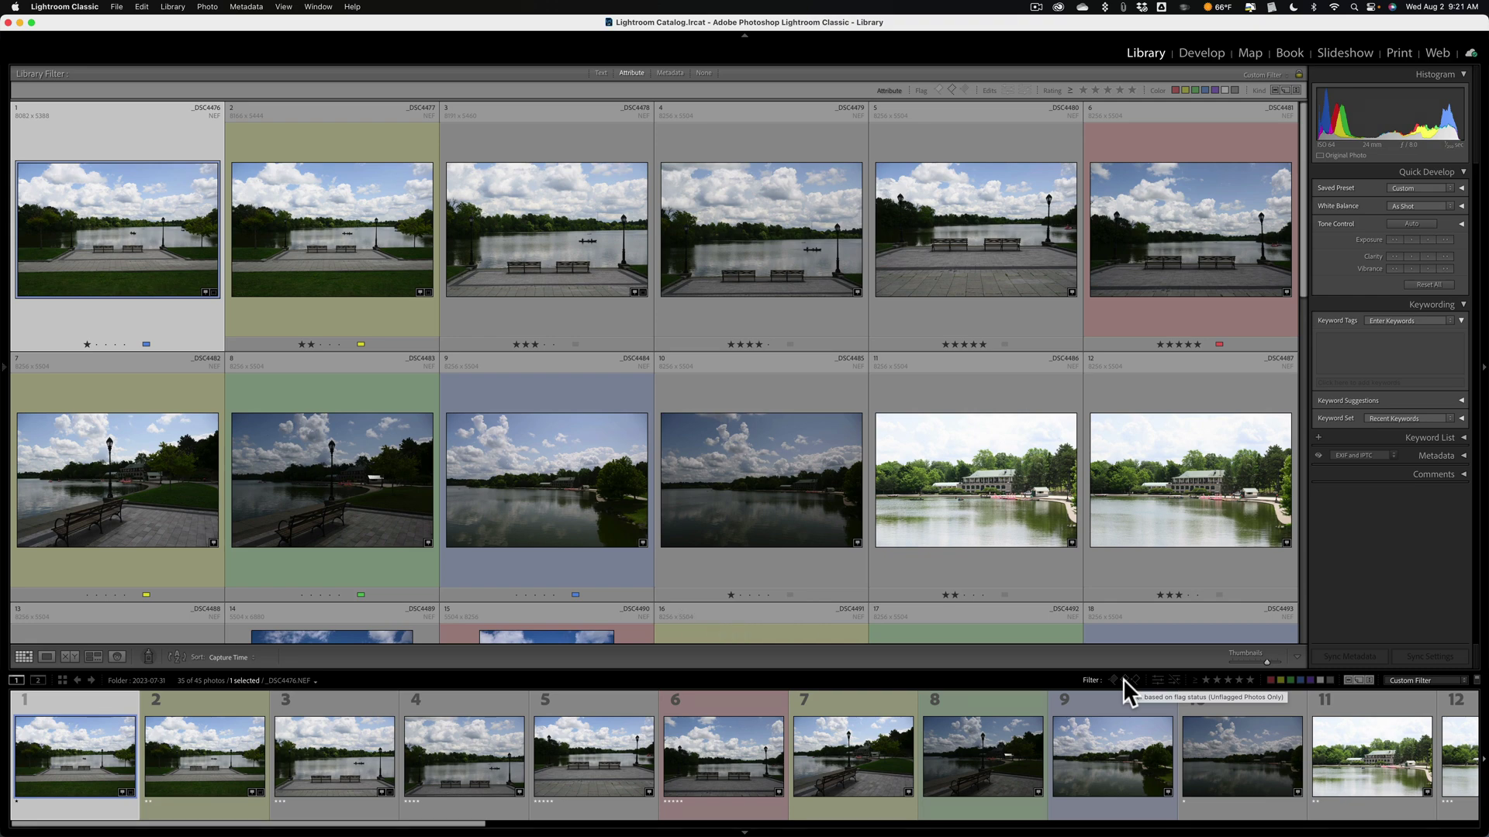
left_click(1133, 680)
left_click(1134, 679)
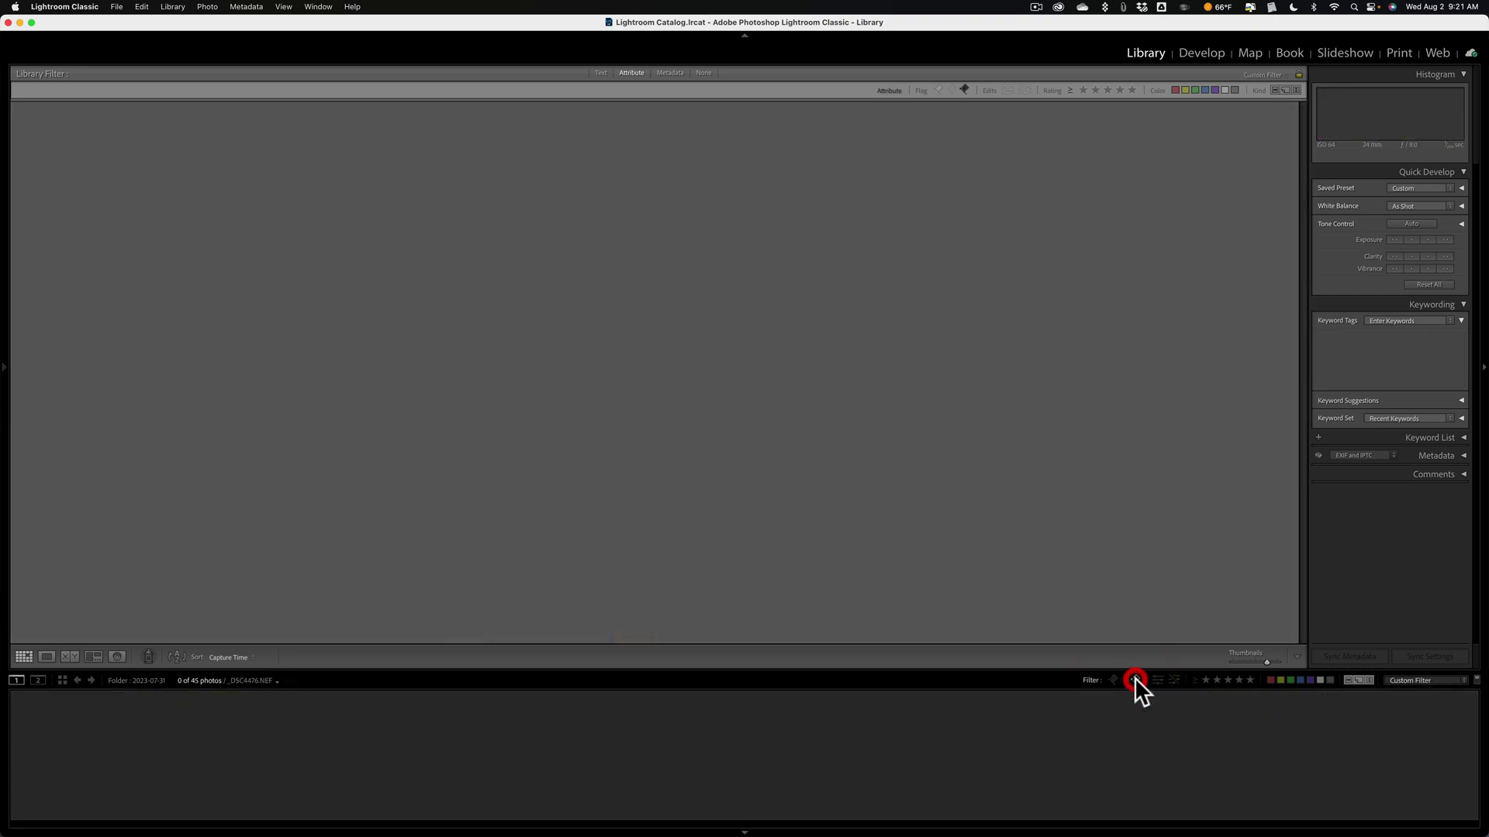
left_click(1134, 679)
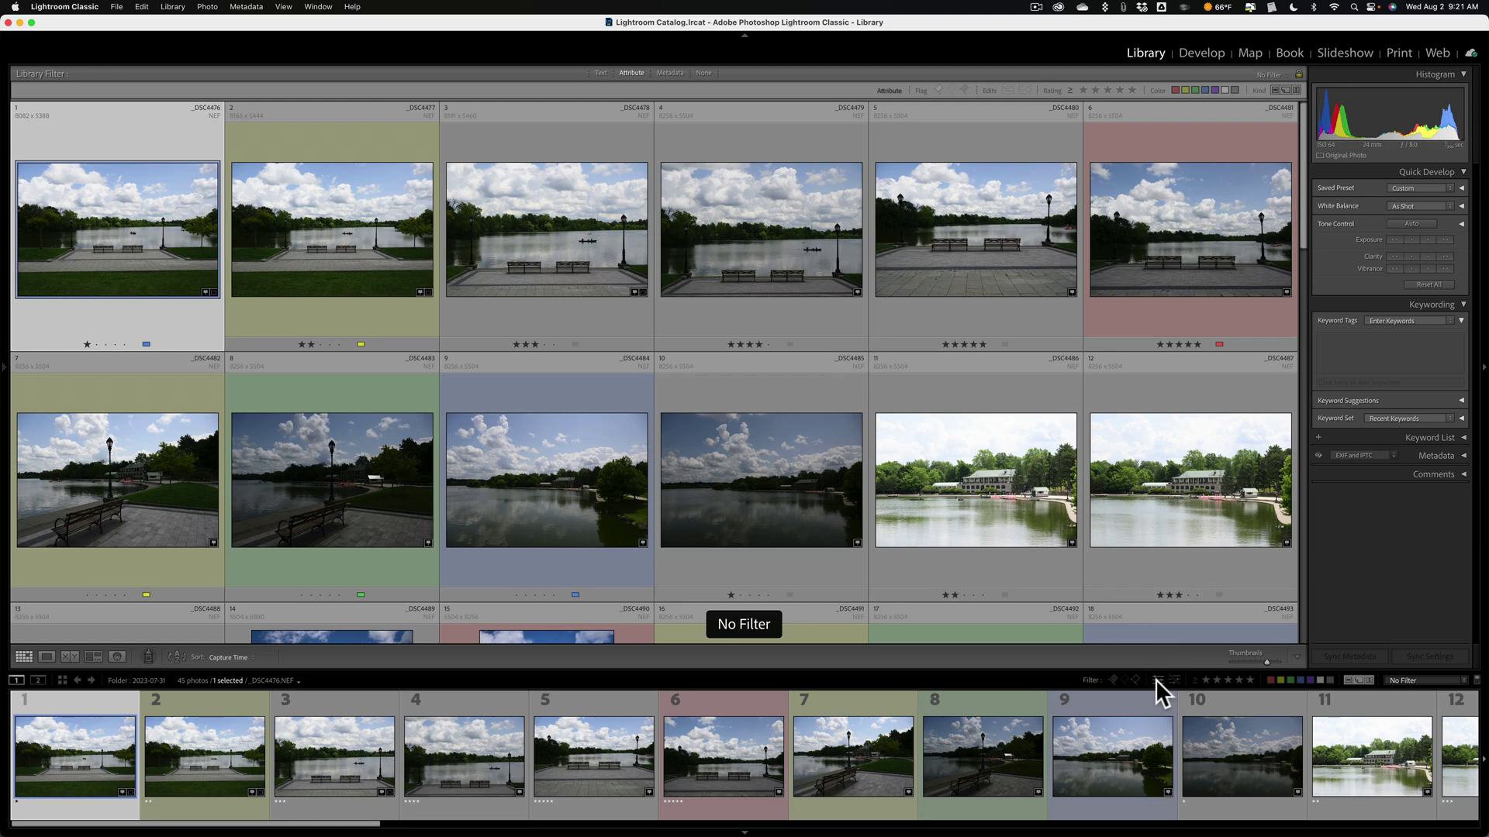
Show only the edited photos and only the unedited photos with the filmstrip's edit-status filters, and clear those filters again
left_click(1156, 680)
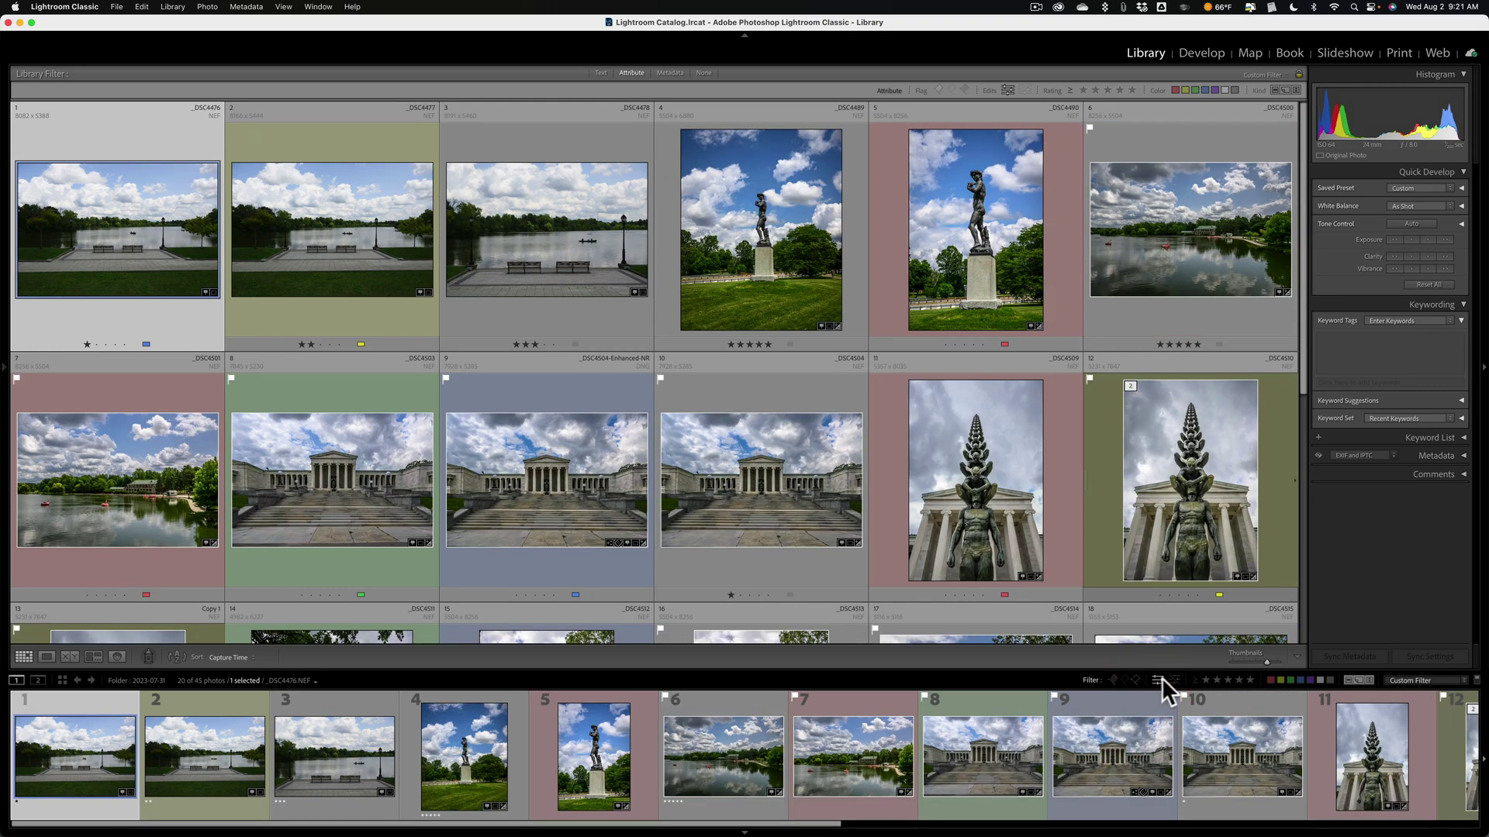
left_click(1172, 679)
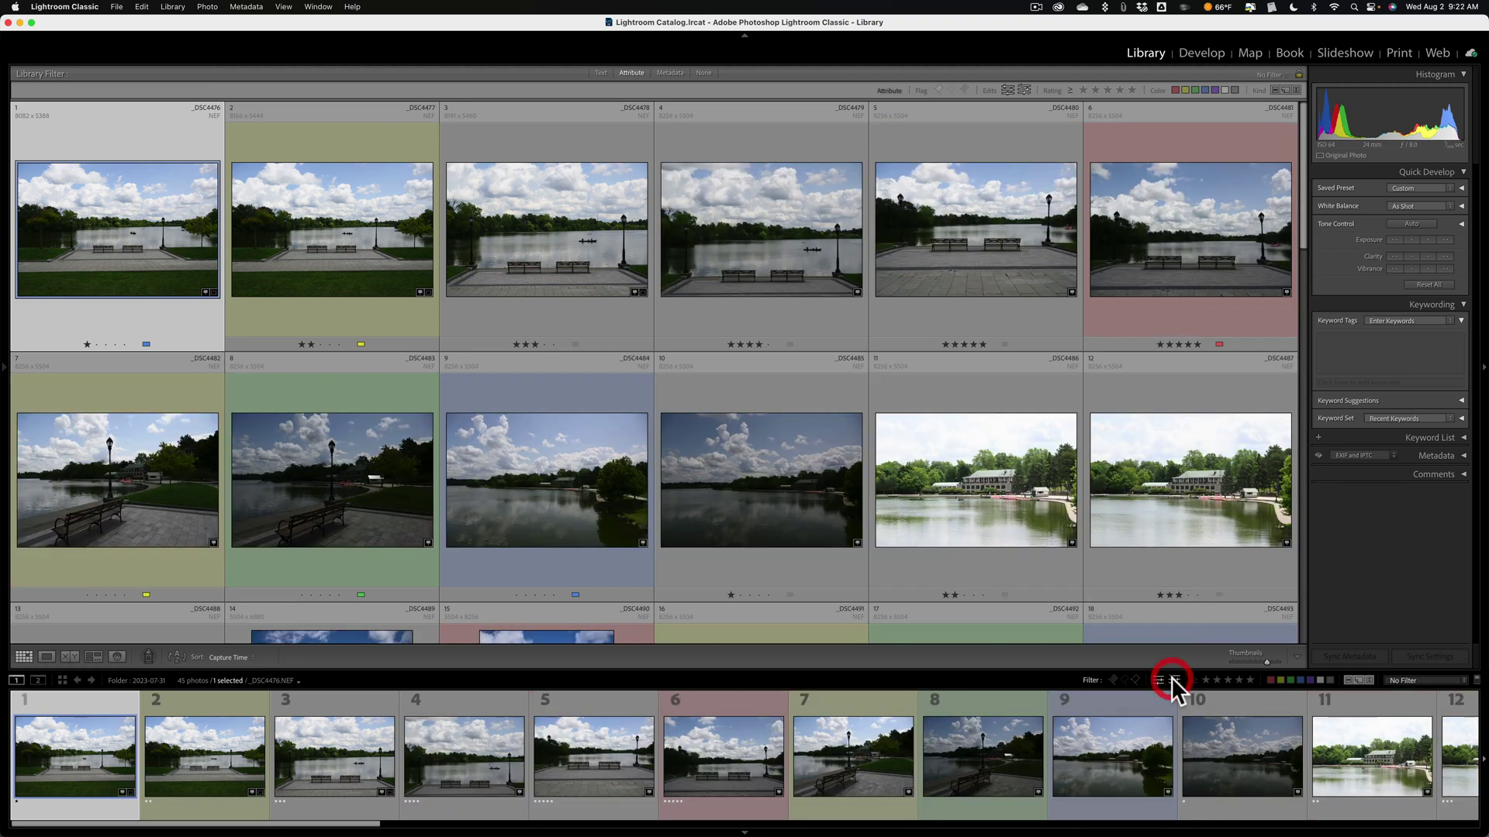
left_click(1172, 680)
left_click(1156, 680)
left_click(1156, 680)
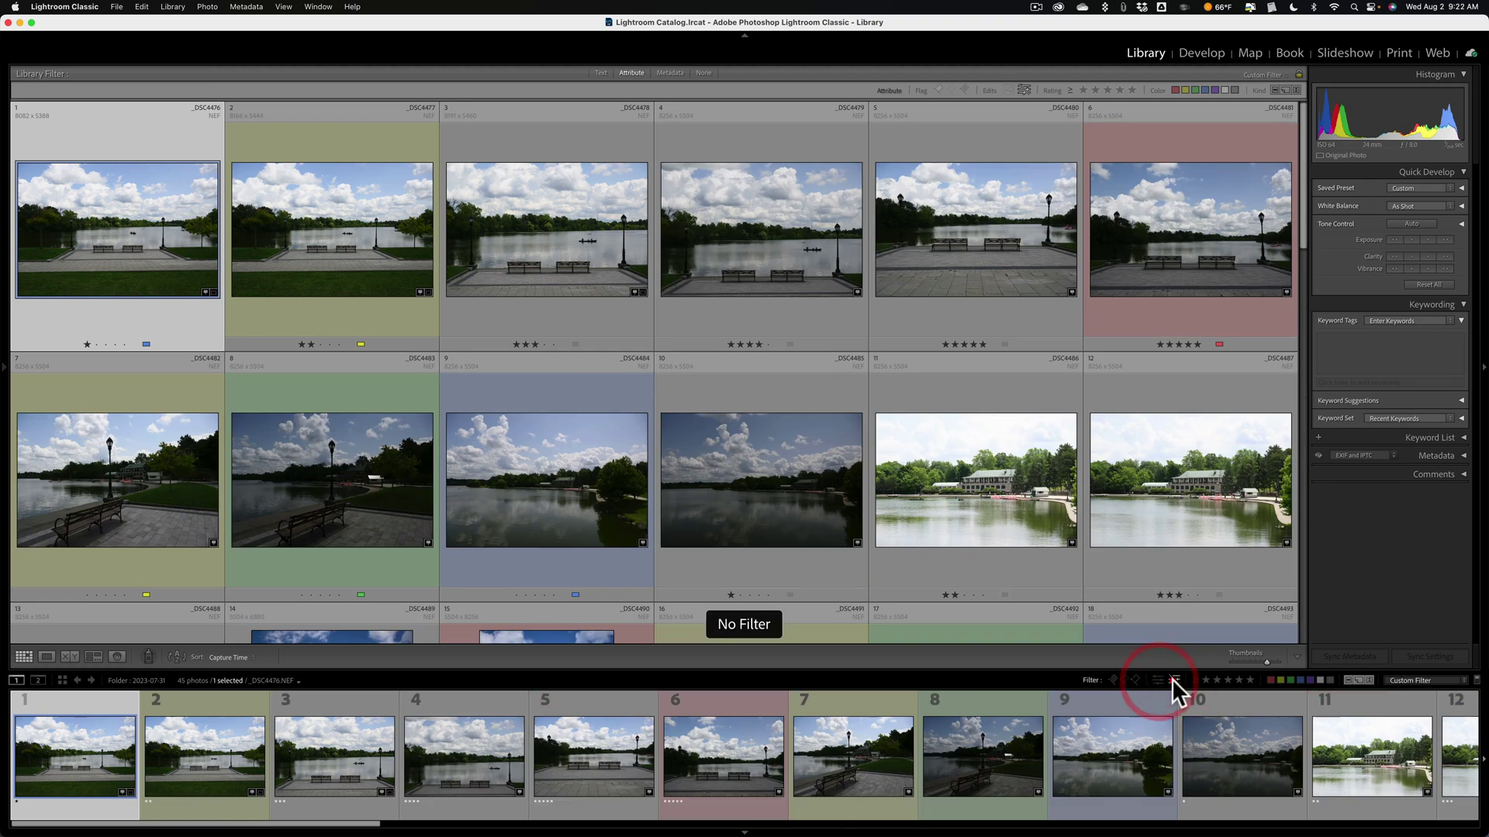
left_click(1174, 680)
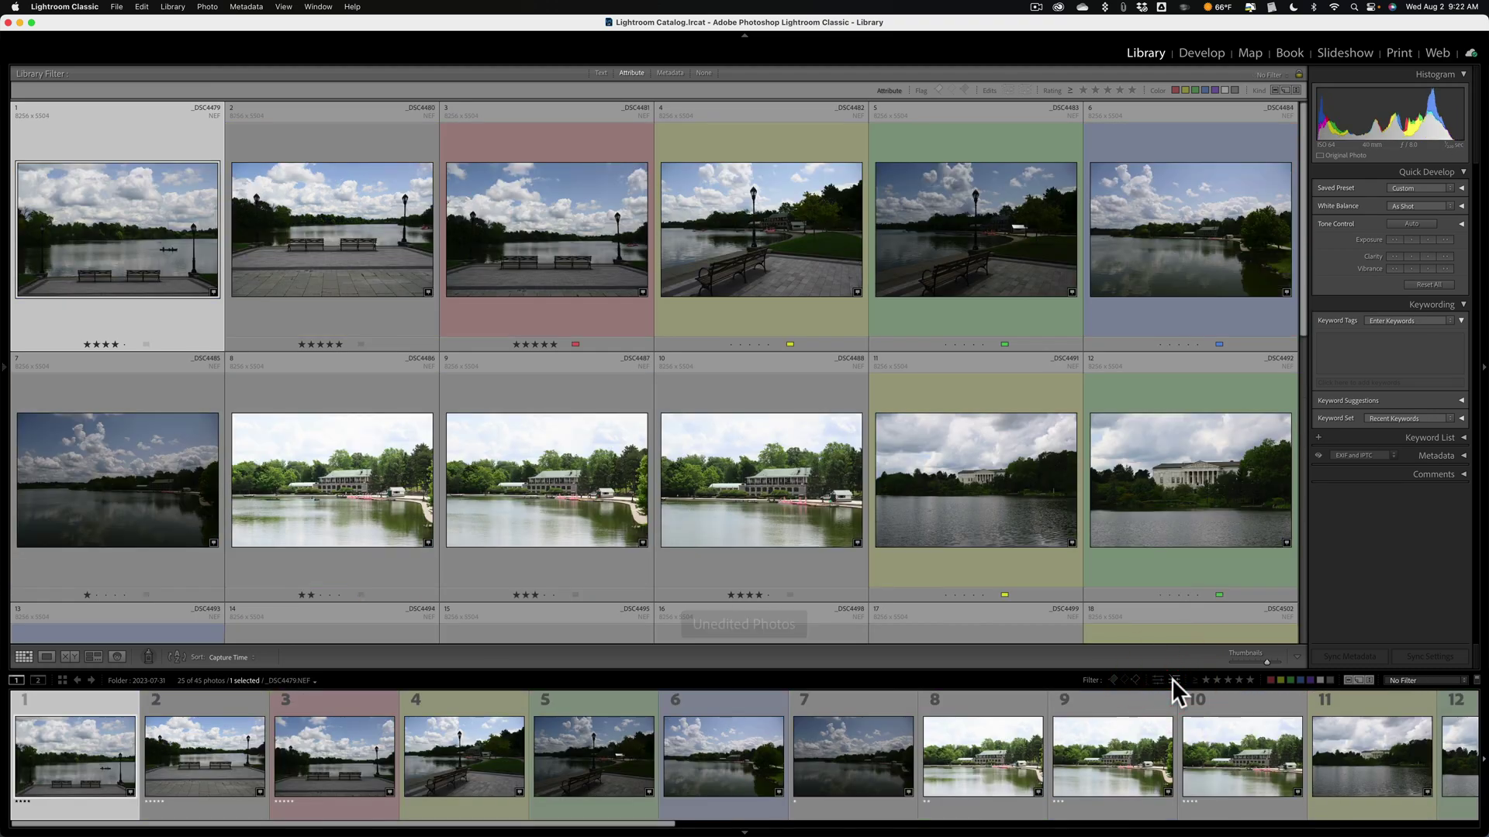
left_click(1172, 680)
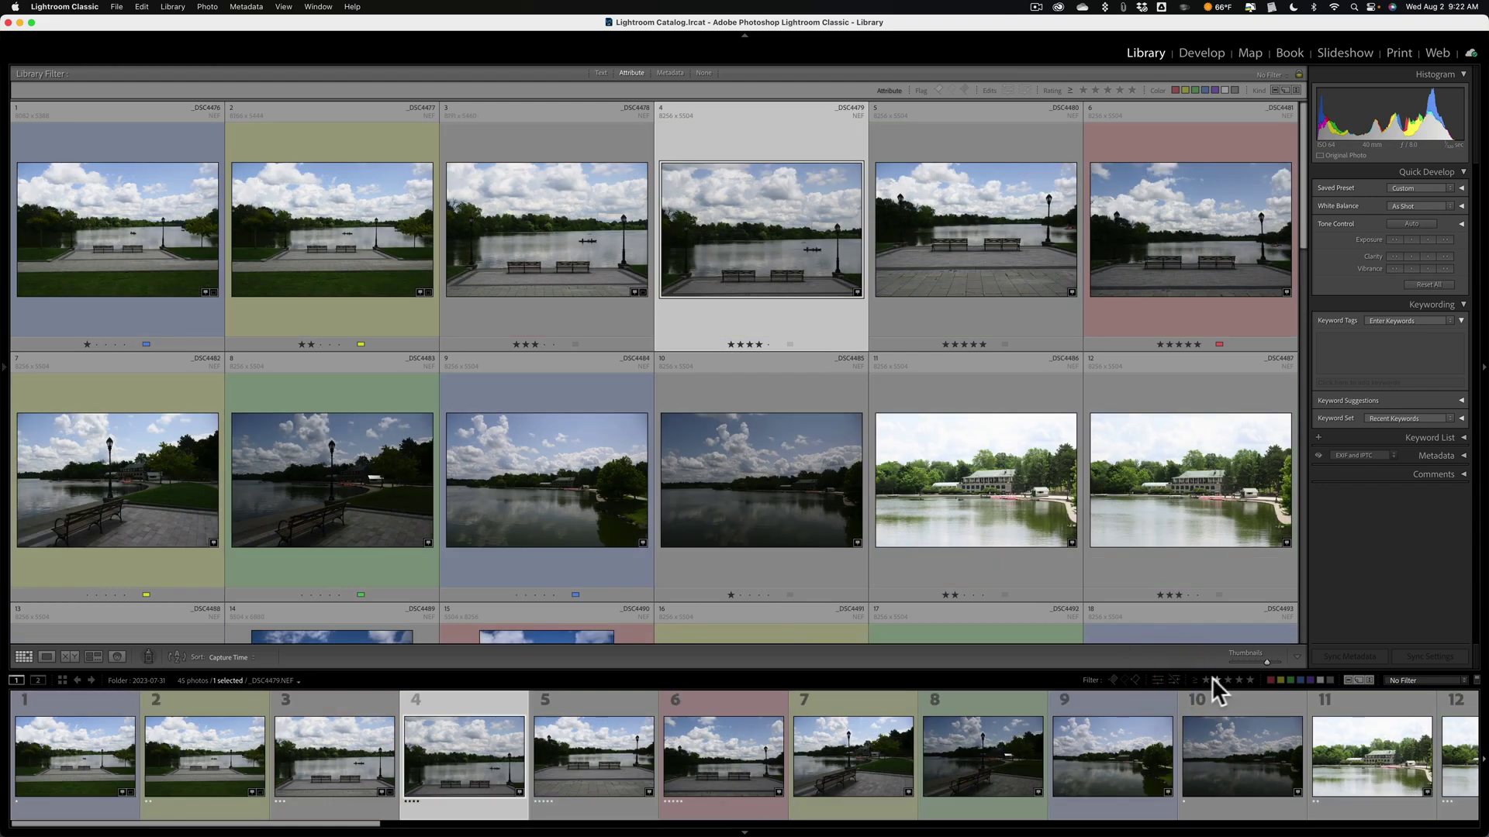
Filter the filmstrip by one star and higher and separately by the yellow and green color labels, clearing each filter again
left_click(1204, 679)
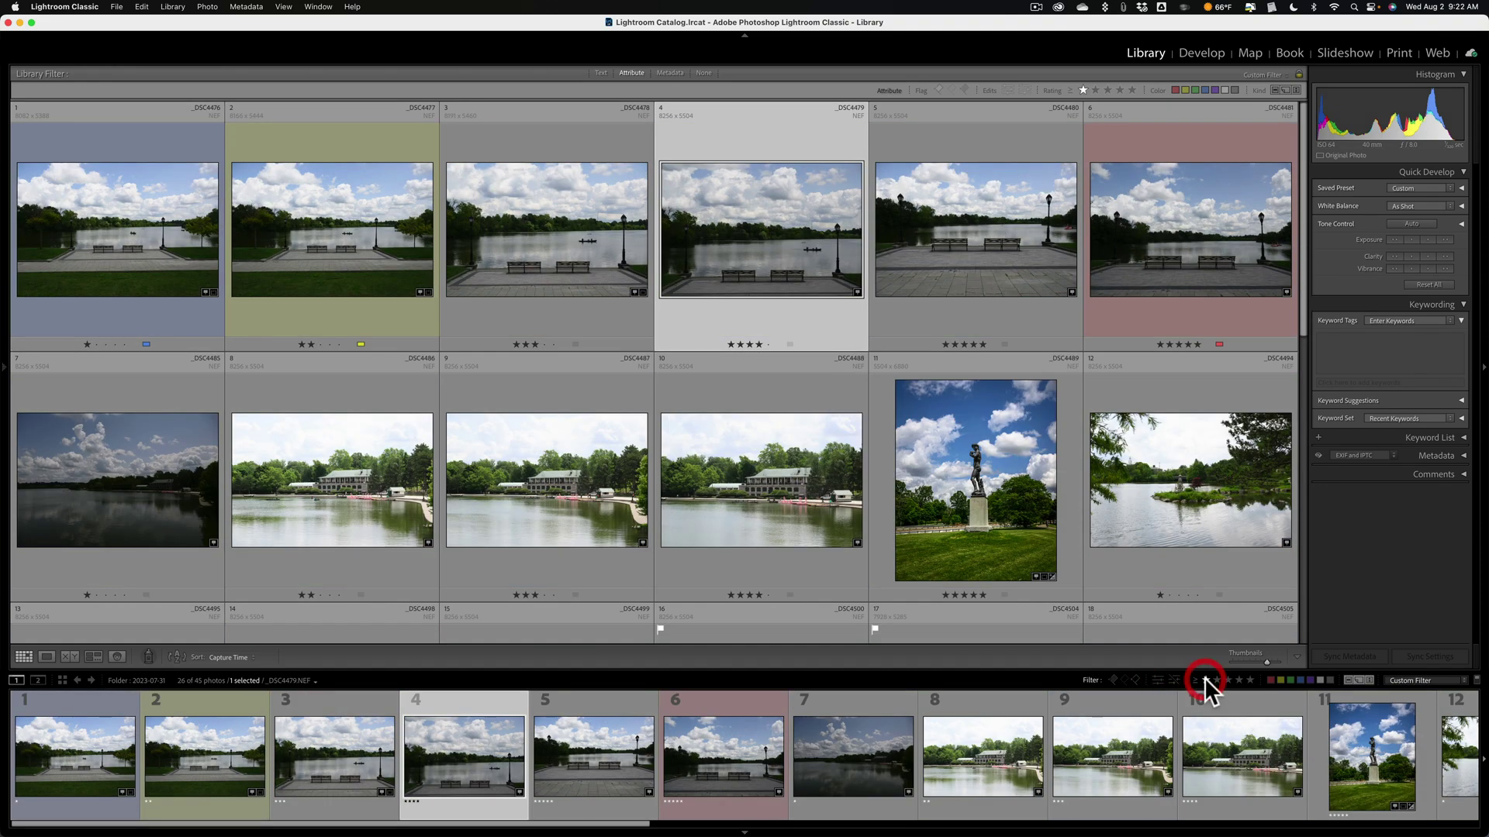
left_click(1203, 677)
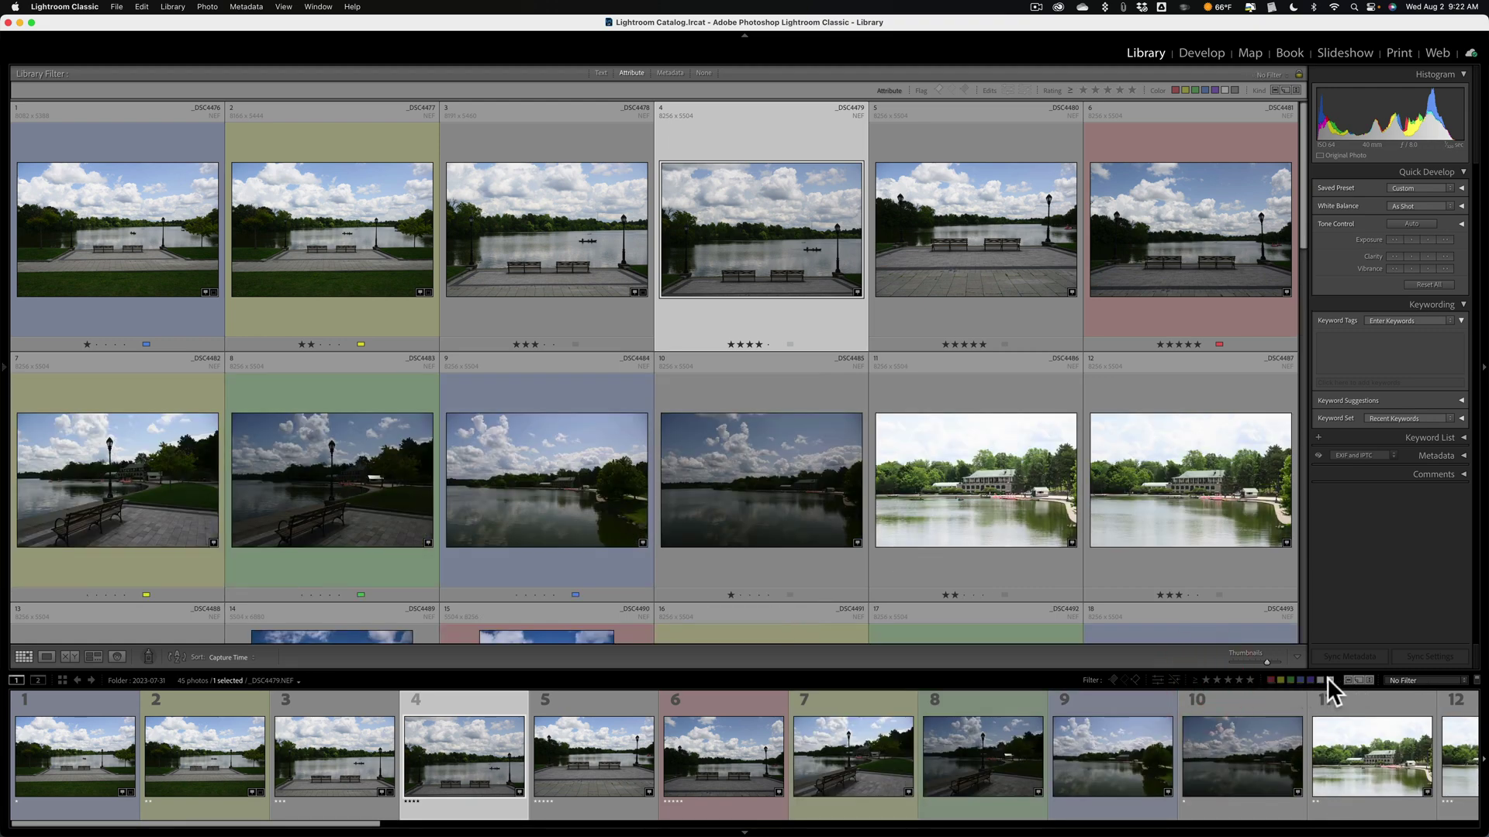
left_click(1281, 680)
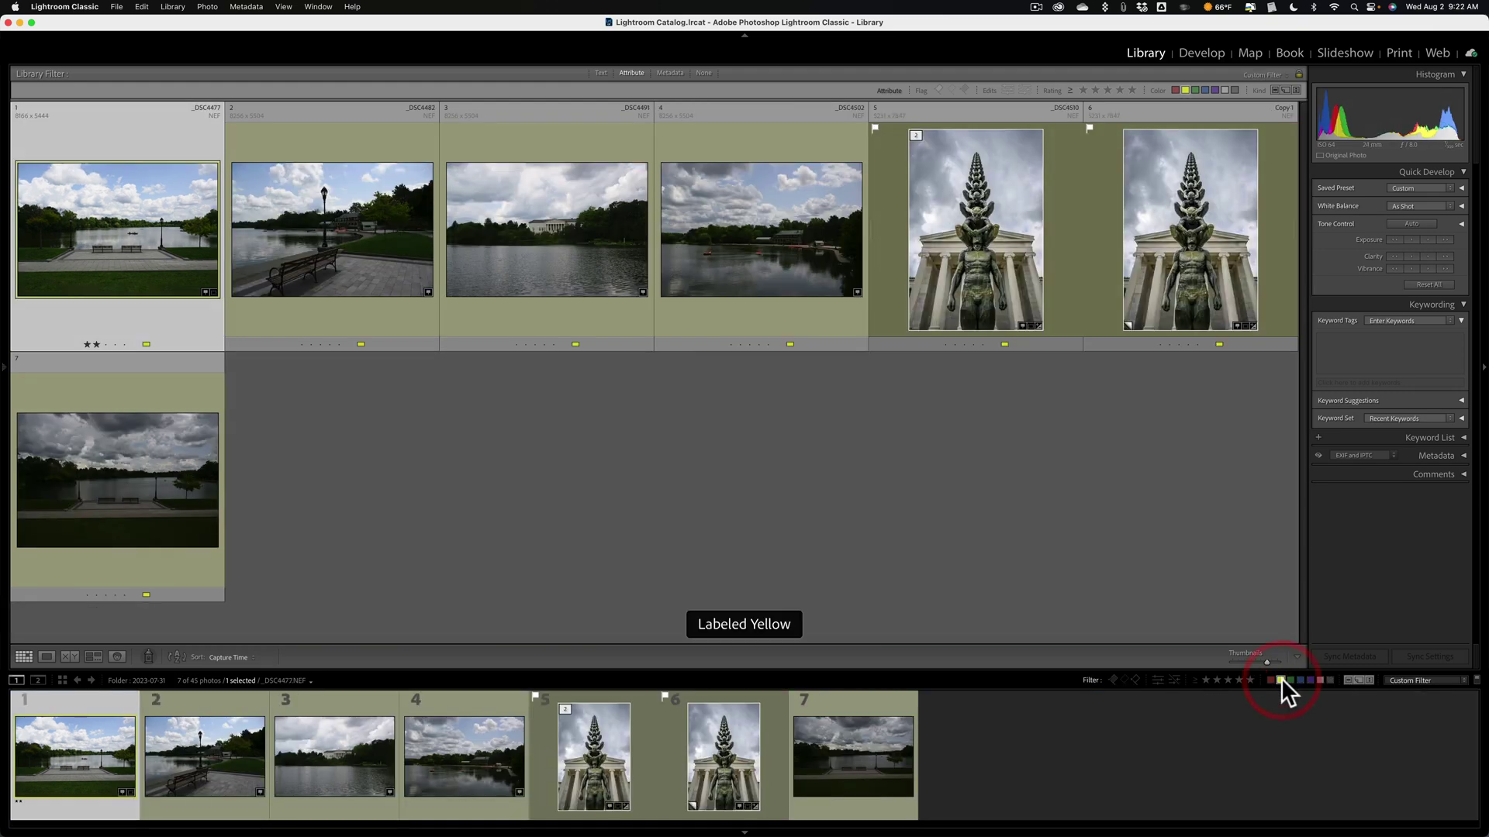
left_click(1281, 680)
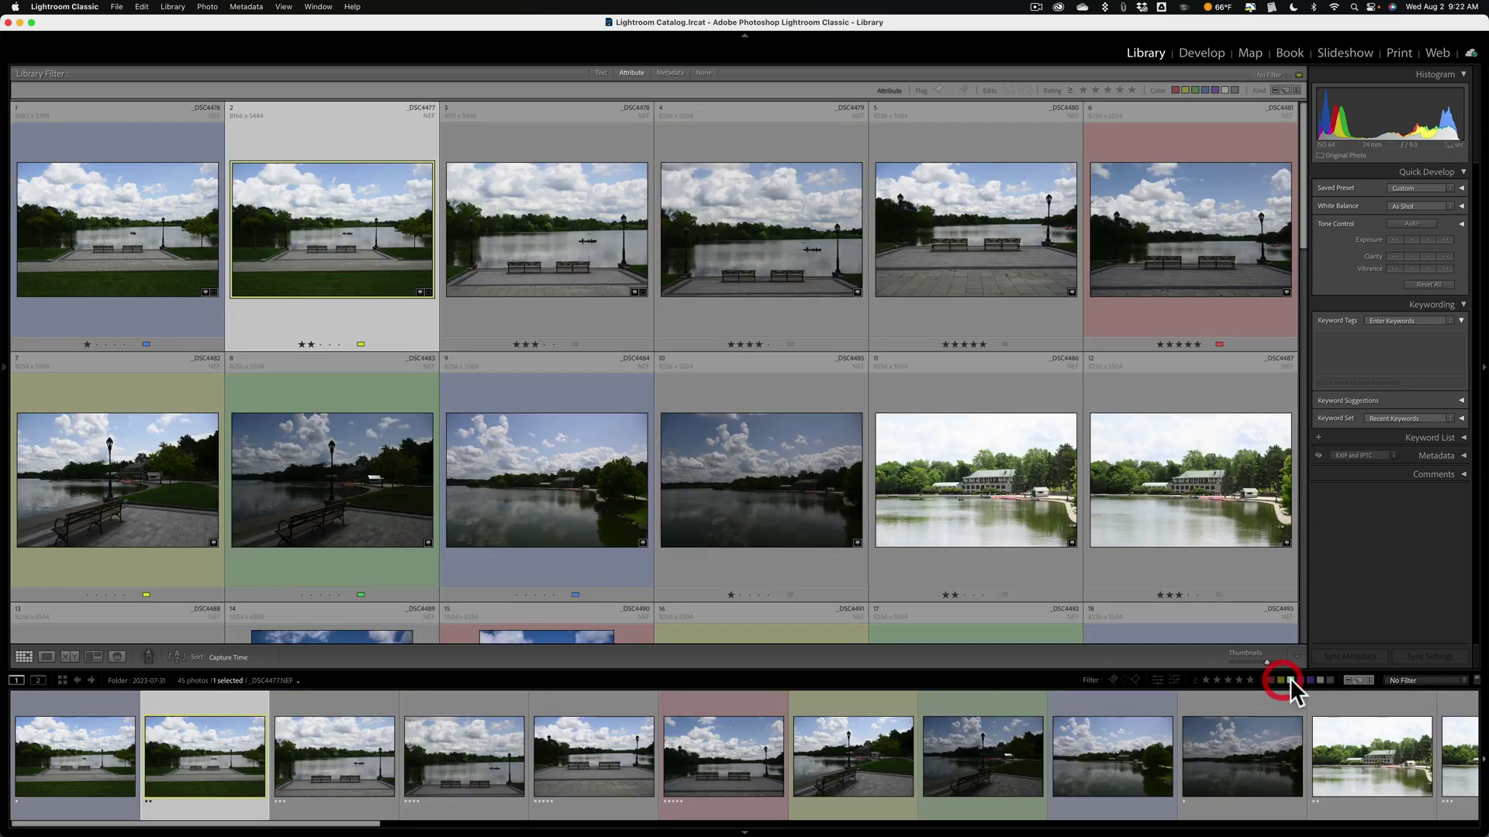
left_click(1290, 680)
left_click(1291, 680)
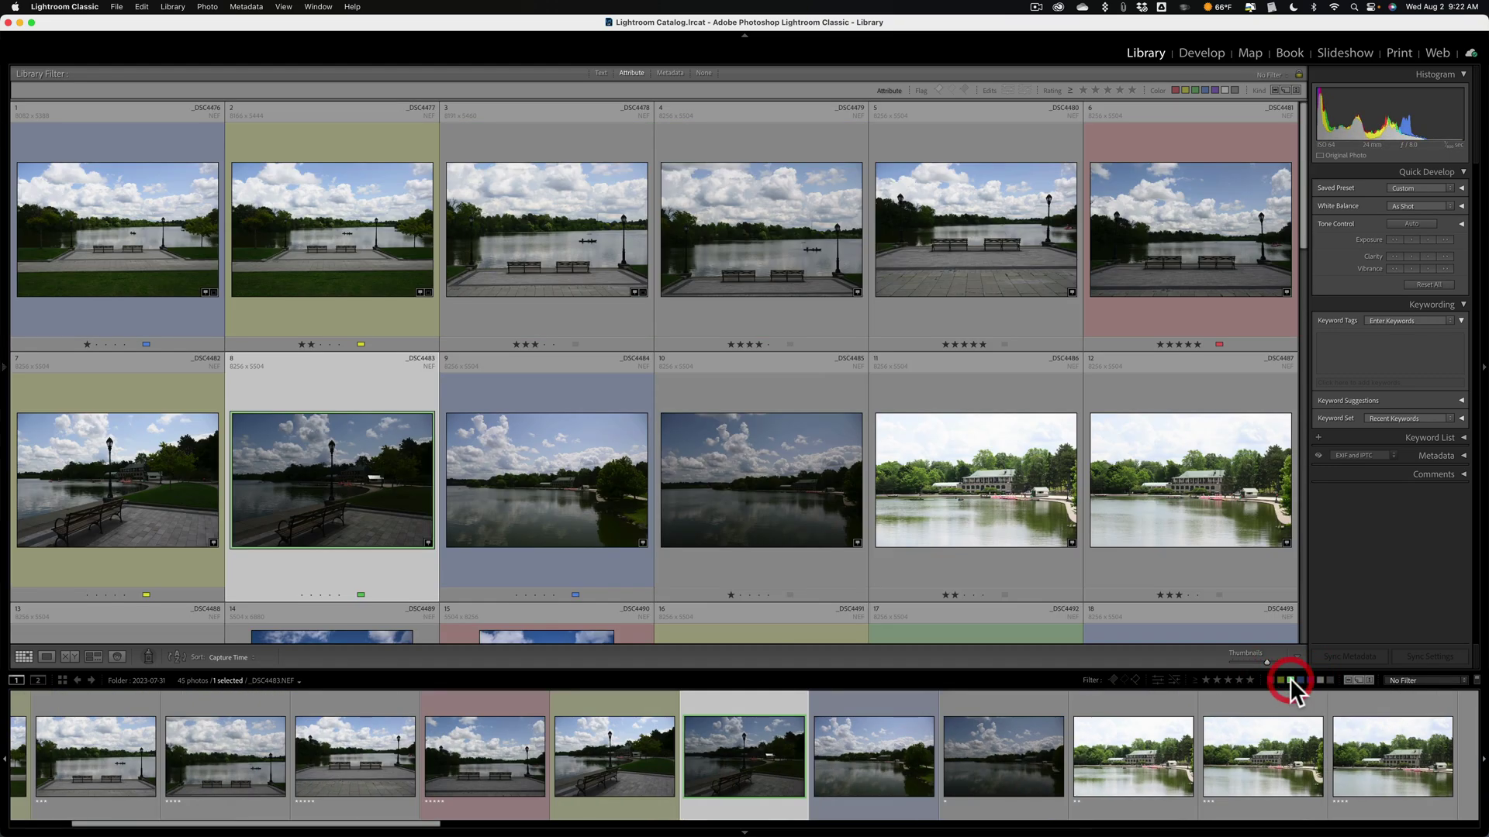
Filter the folder to flagged photos rated three stars and higher, trying the green label together with the rating along the way
left_click(1226, 679)
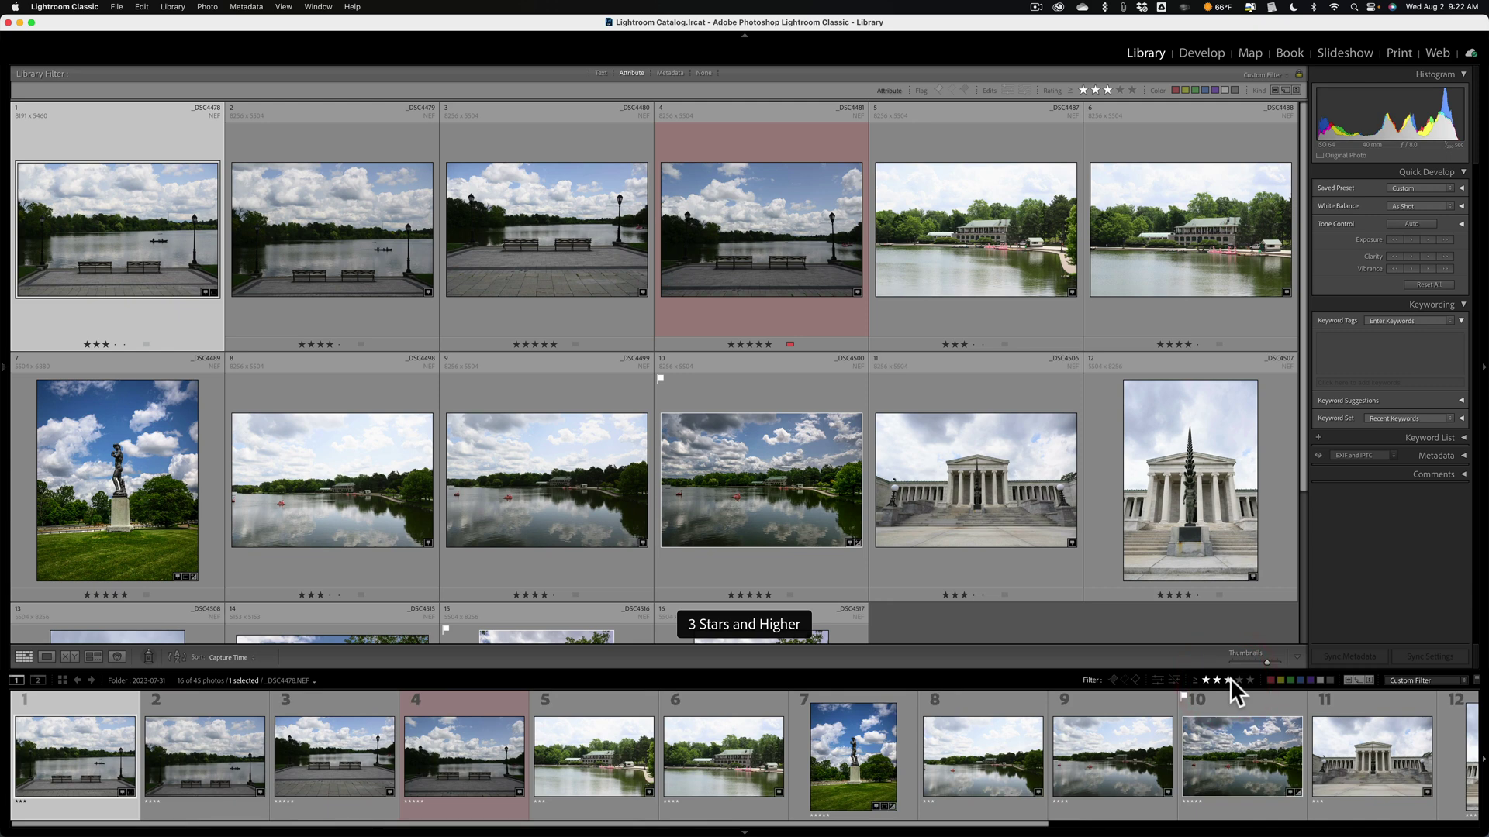
left_click(1289, 679)
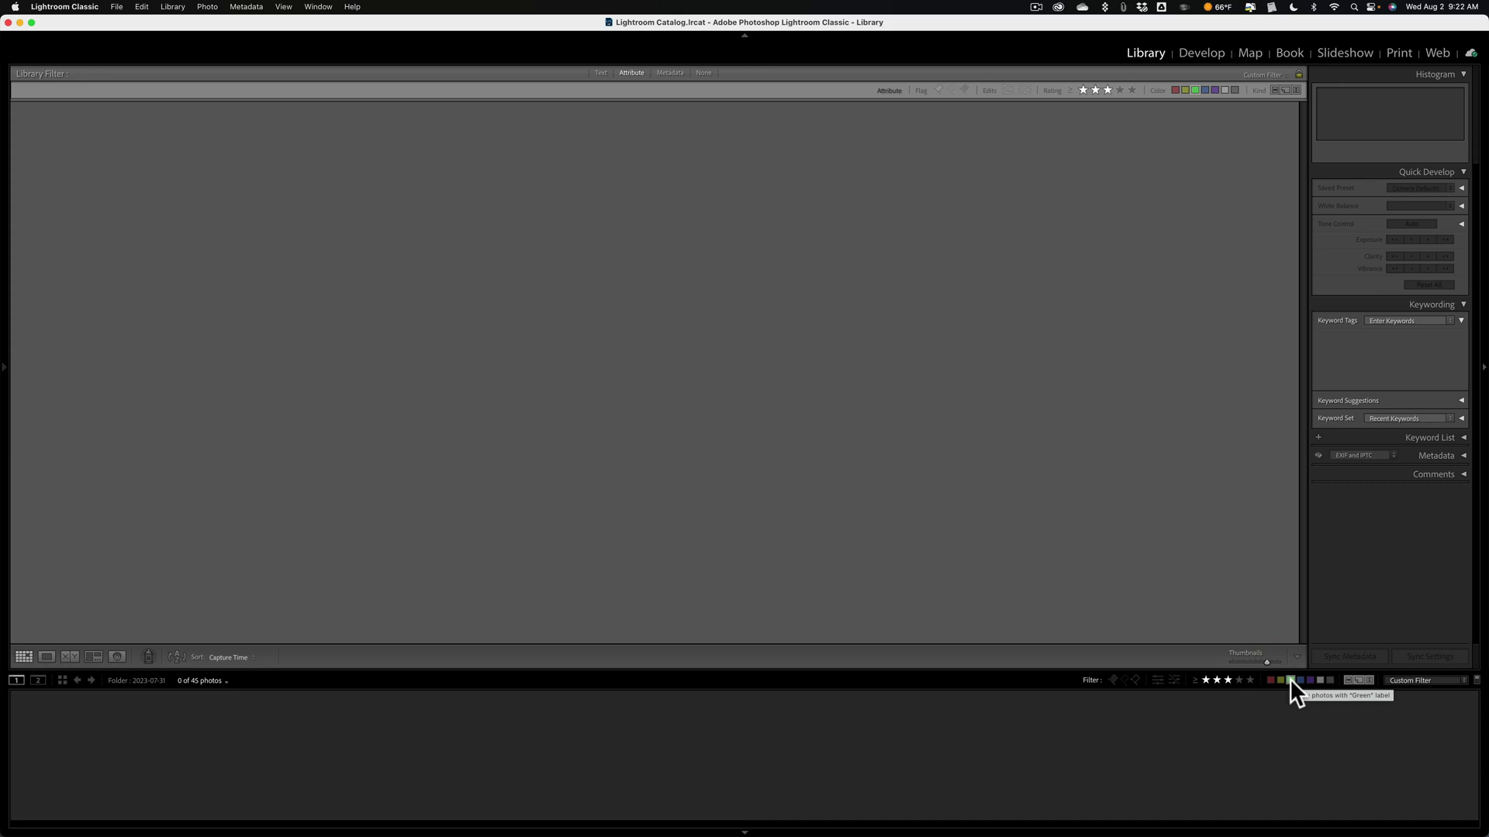
left_click(1290, 679)
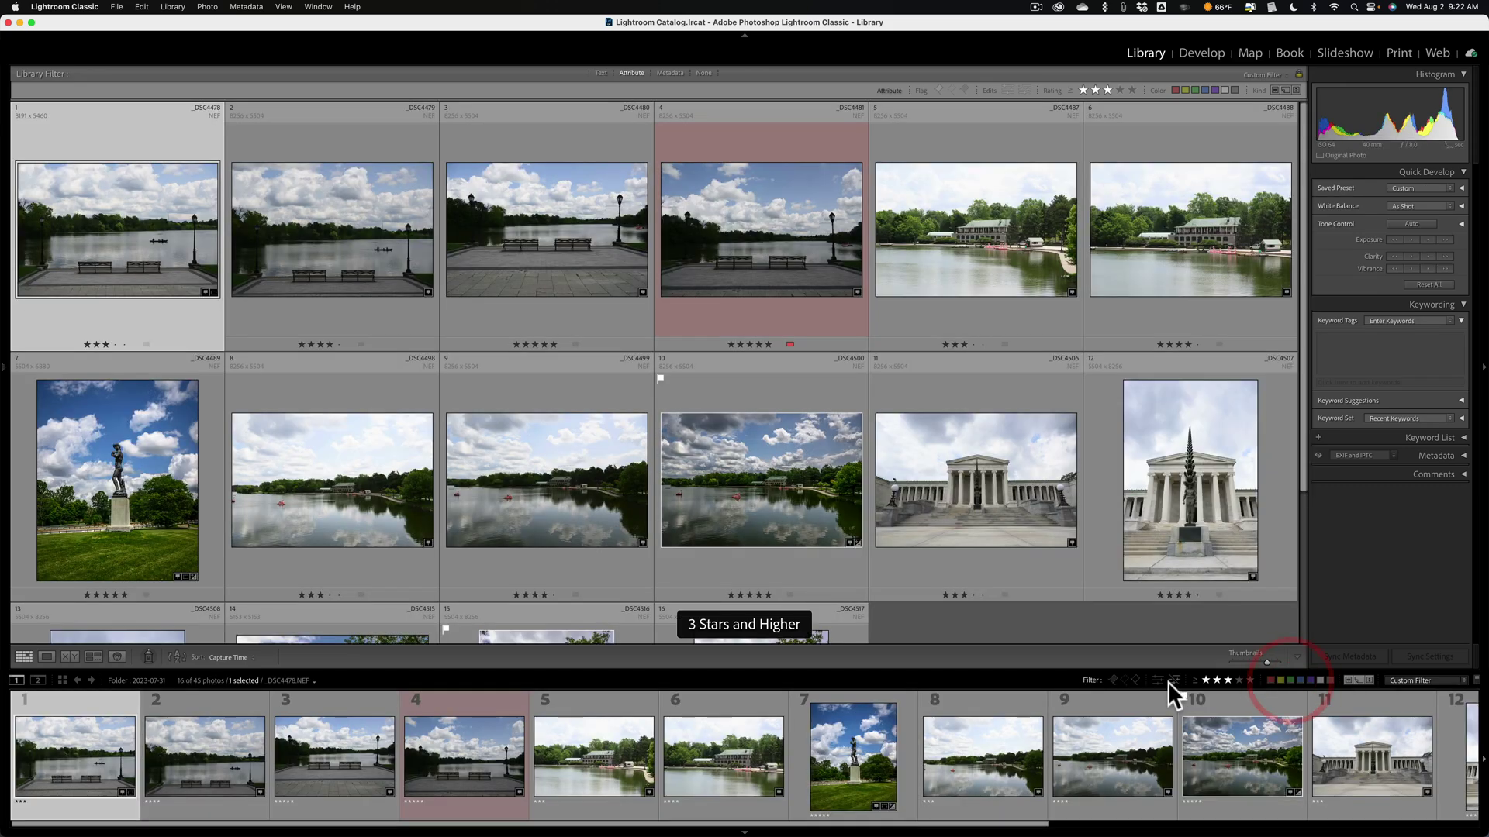
left_click(1111, 679)
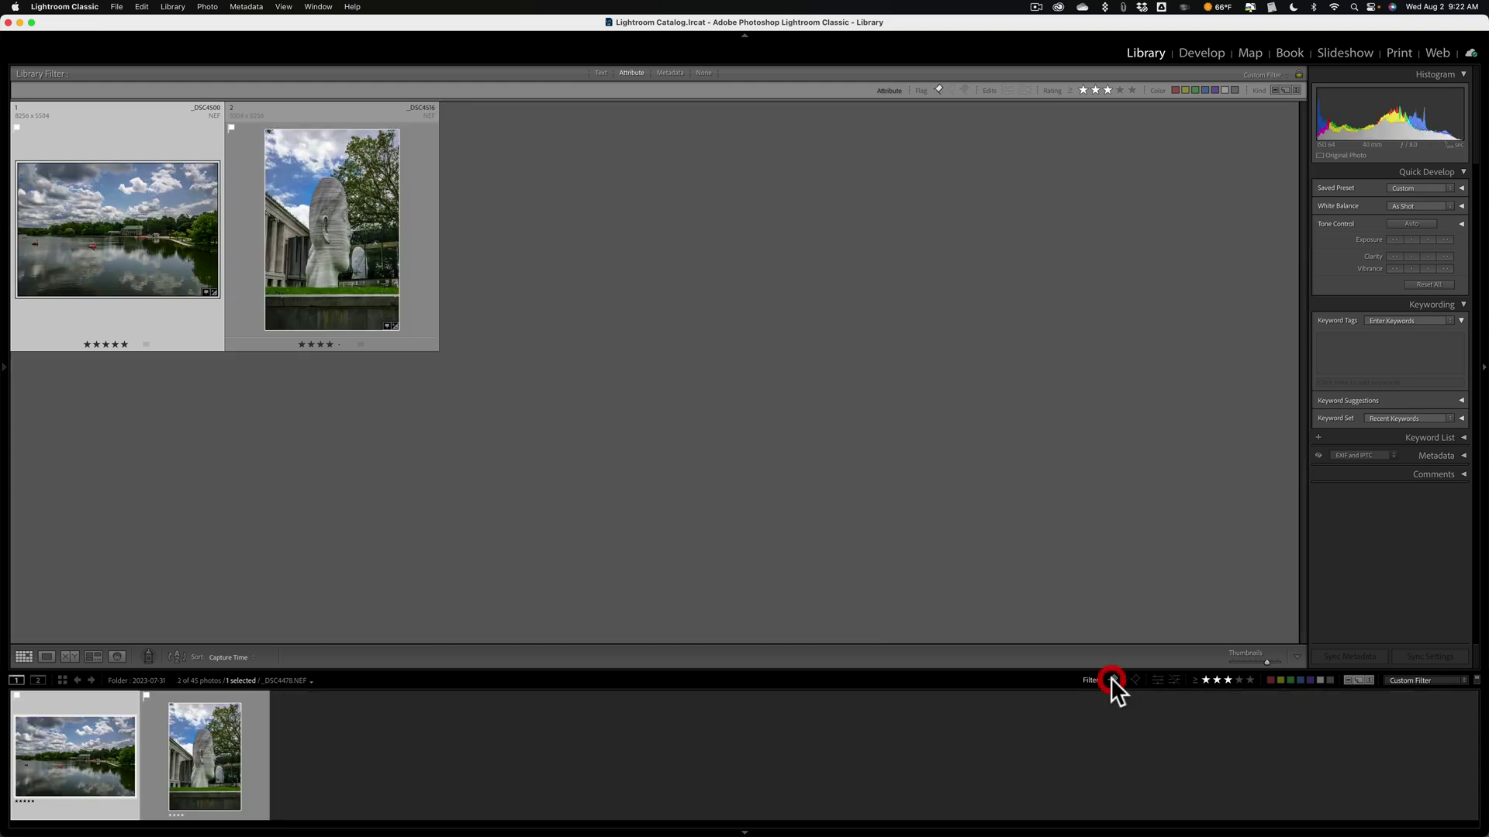
Enlarge the filtered photo of the stone head sculpture and open it in the Develop module
left_click(194, 747)
double_click(355, 302)
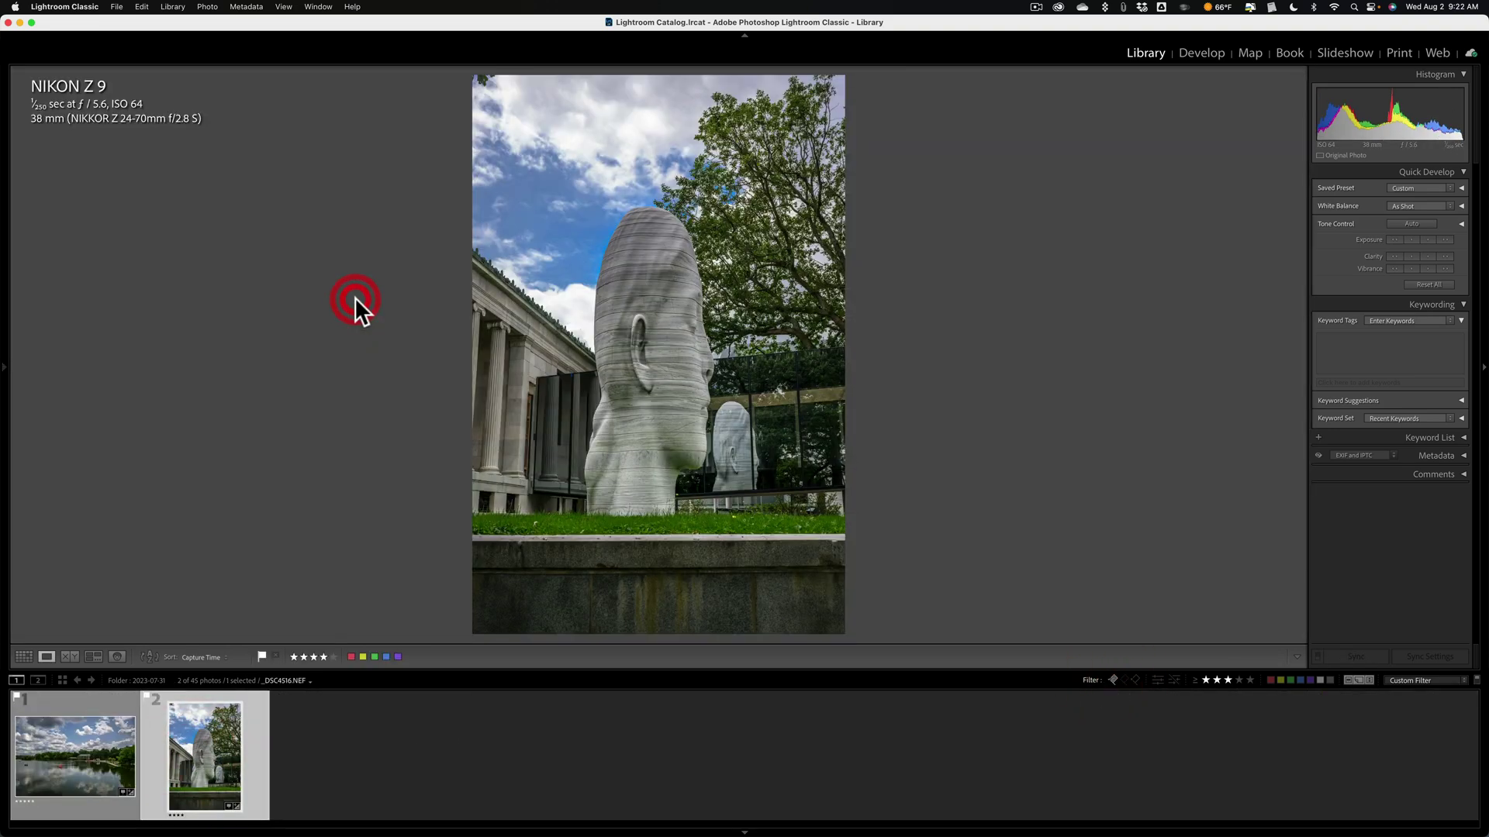
left_click(1200, 53)
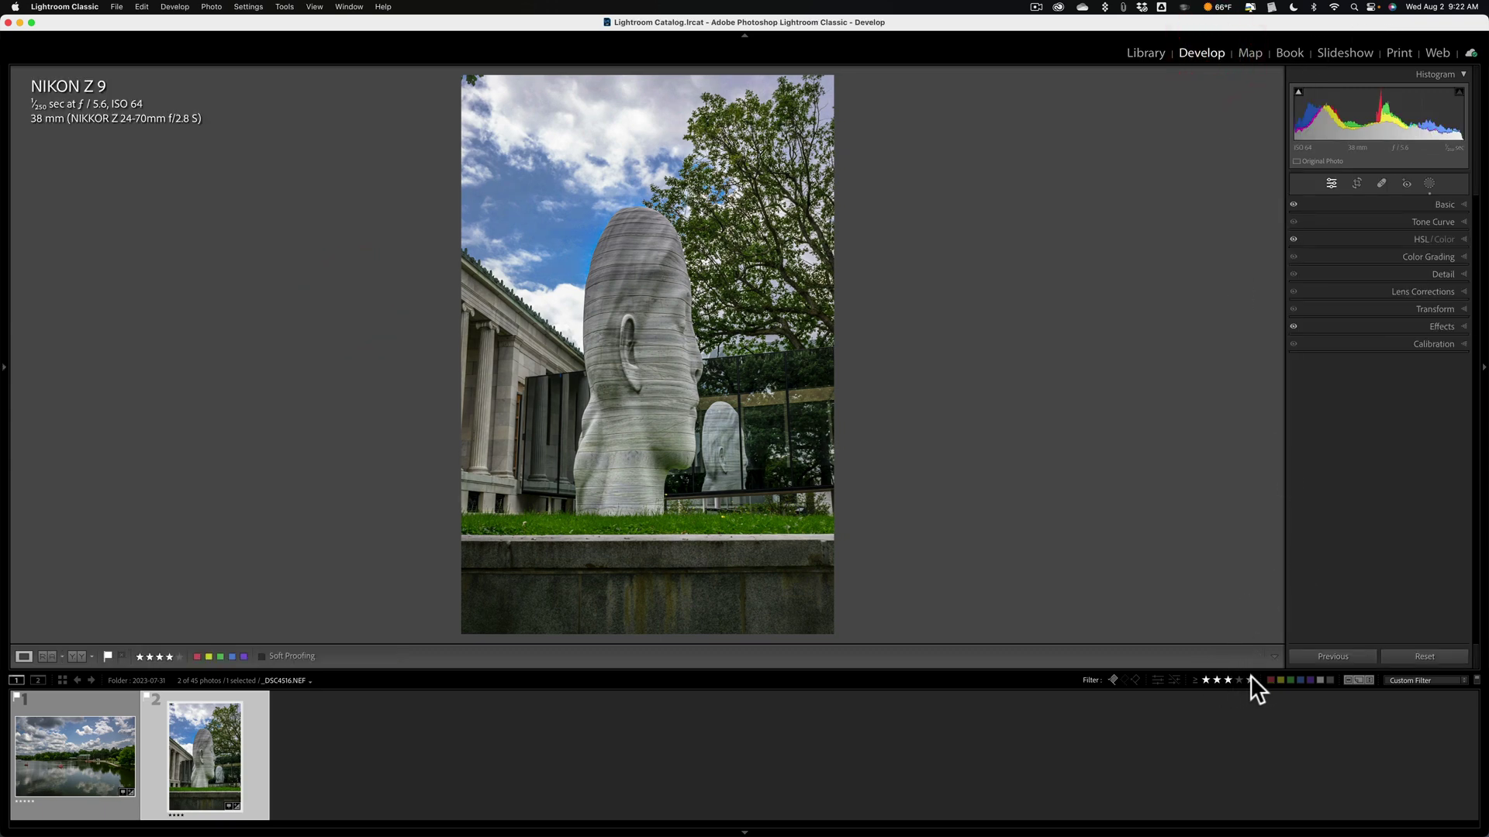
Clear the flag filter and the star rating filter from the filmstrip while staying in Develop
left_click(1114, 679)
left_click(1205, 680)
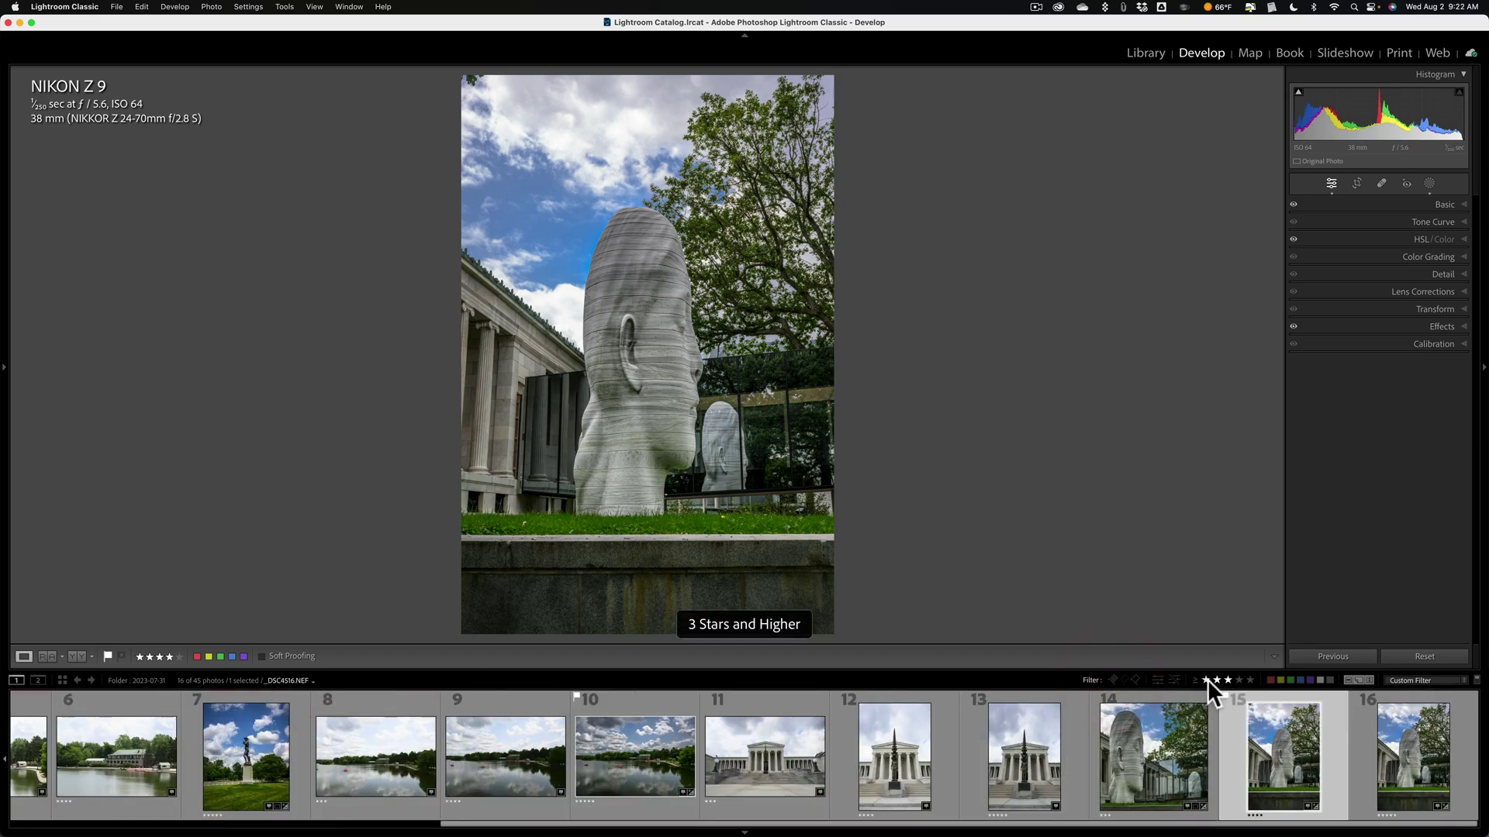
left_click(1206, 680)
left_click(1206, 680)
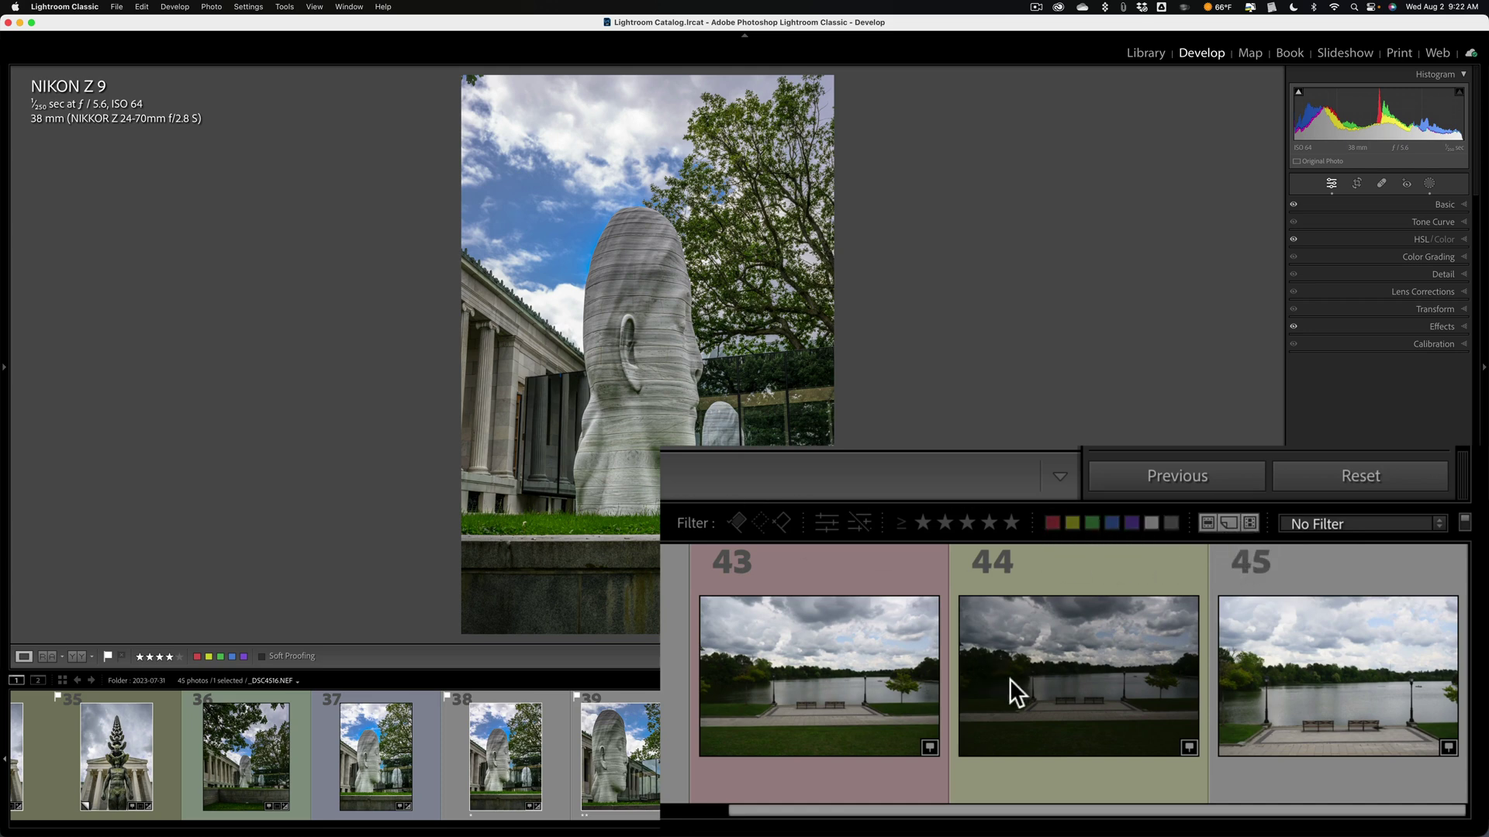
Look at the filter presets available from the filmstrip
left_click(1349, 525)
left_click(1350, 525)
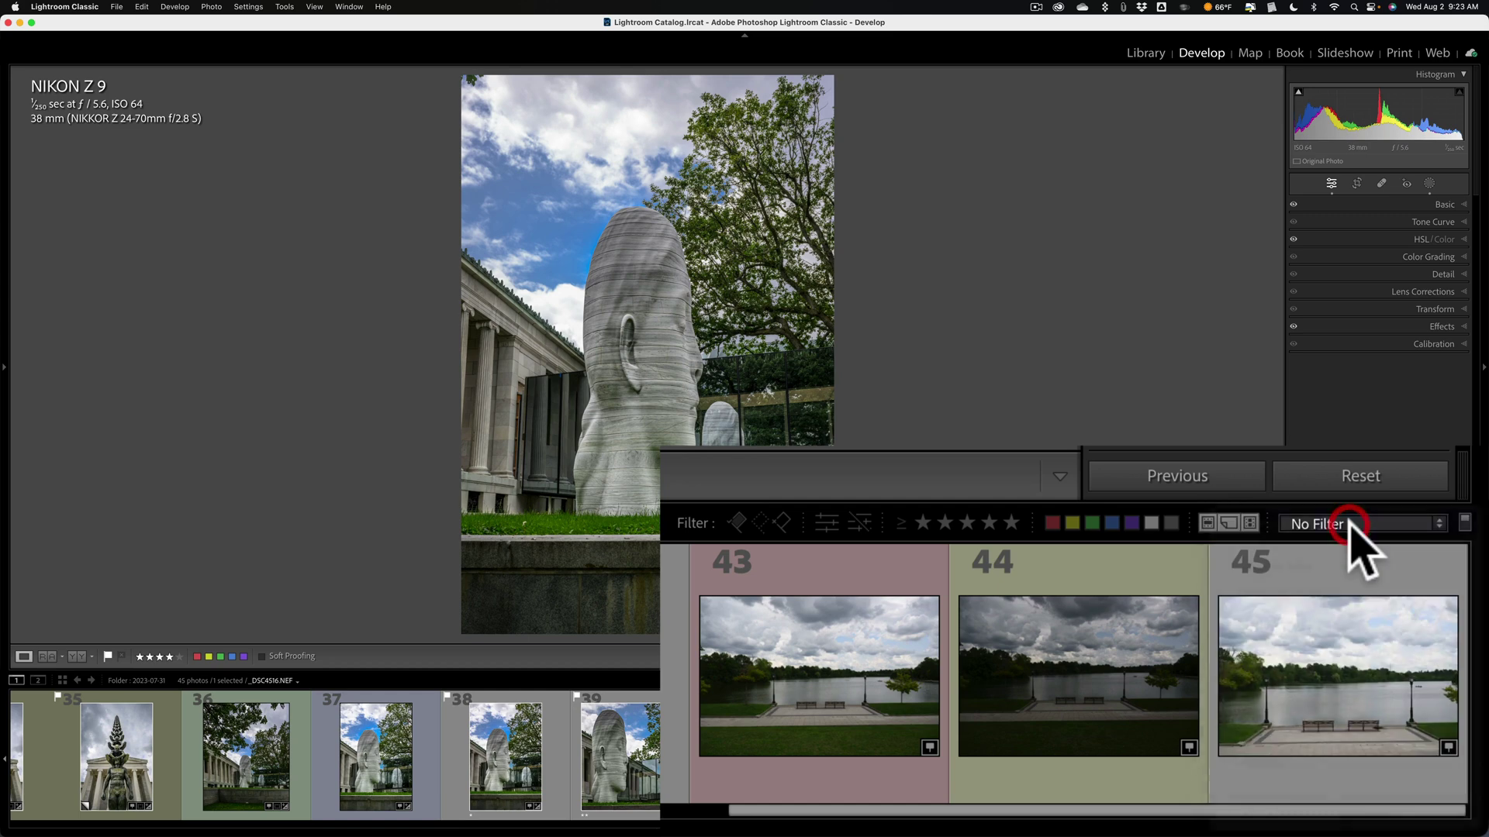